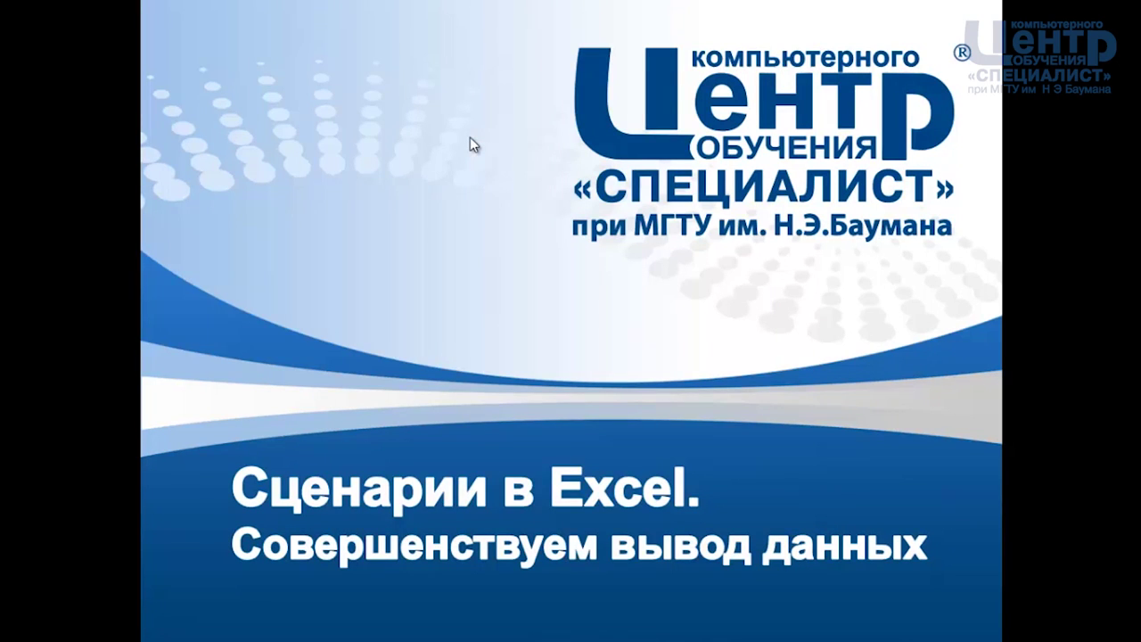
Move past the title slide to the Сценарии workbook's savings-planning sheet in Excel.
click(346, 321)
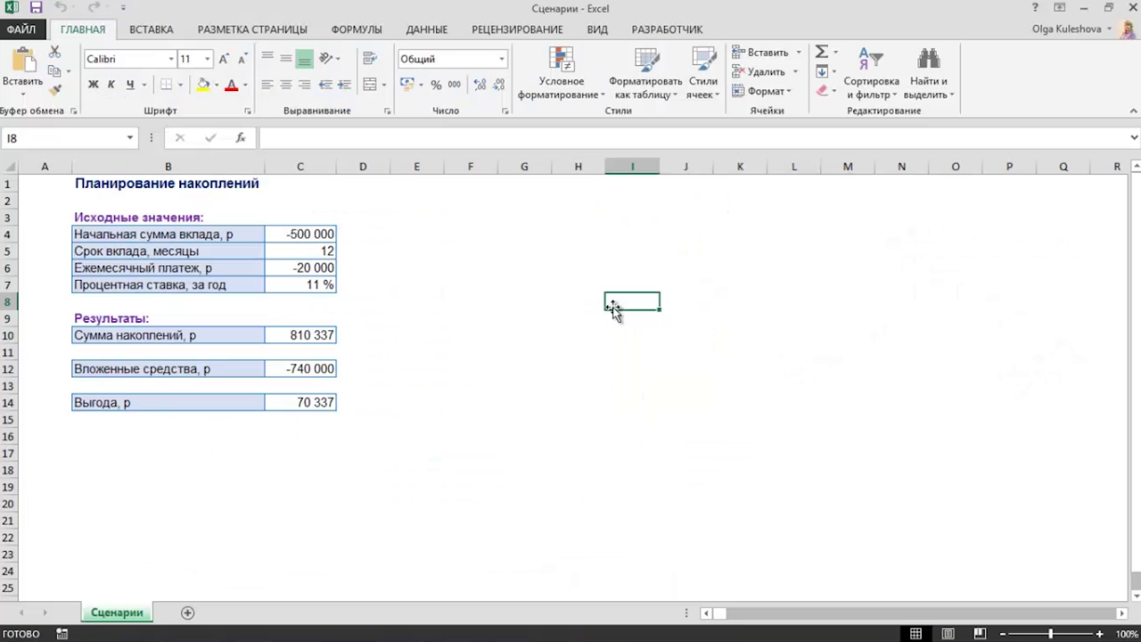
click(426, 34)
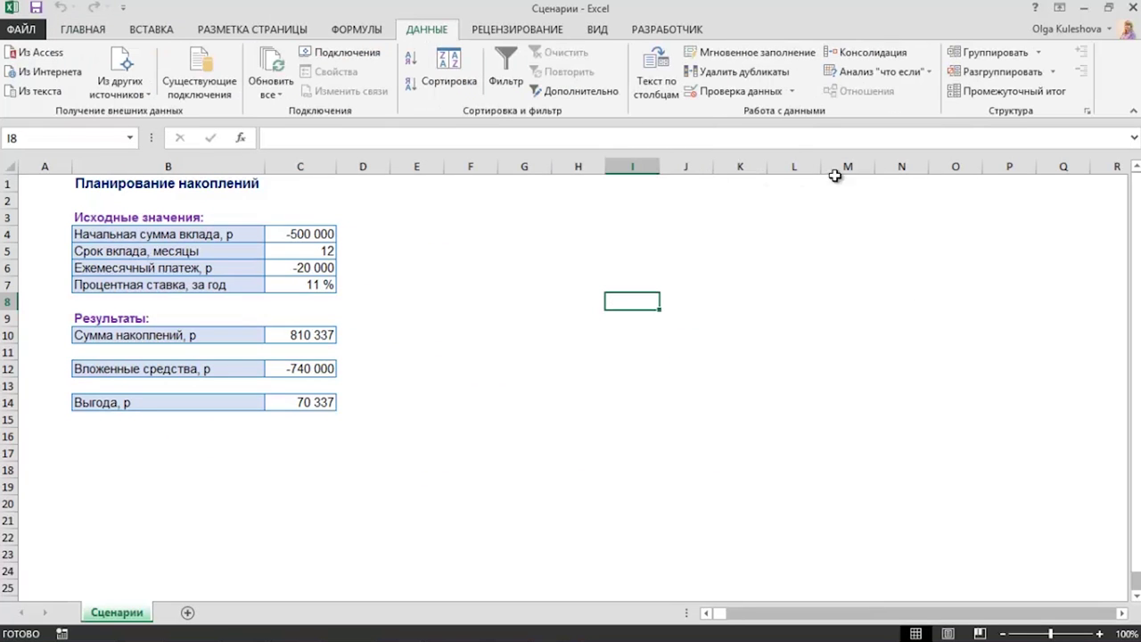
click(887, 72)
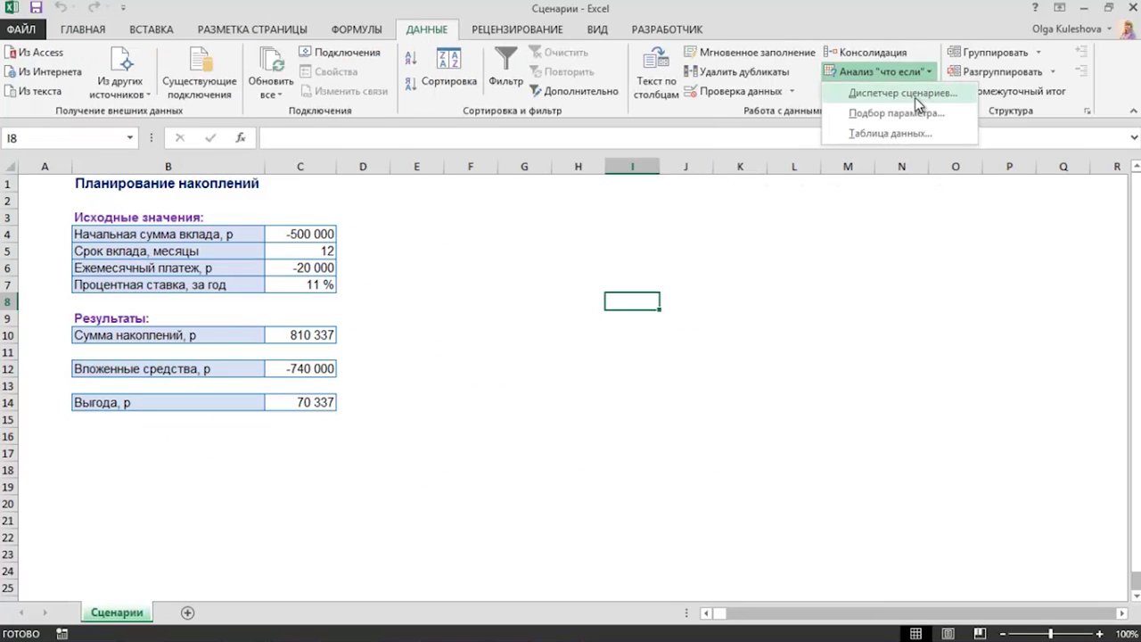
click(896, 93)
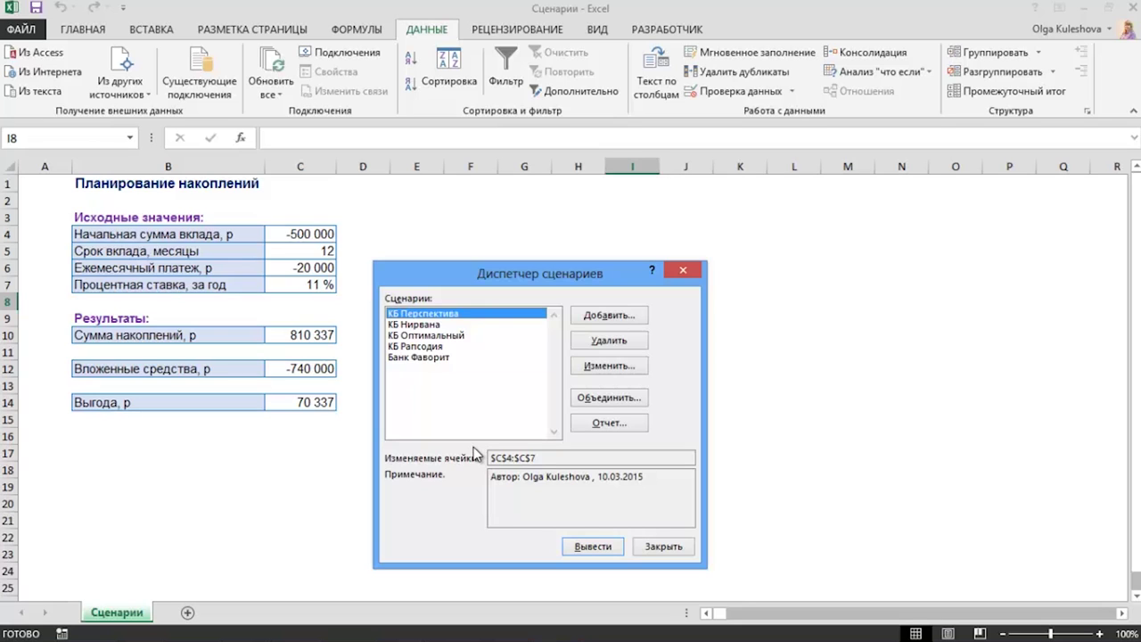
click(684, 551)
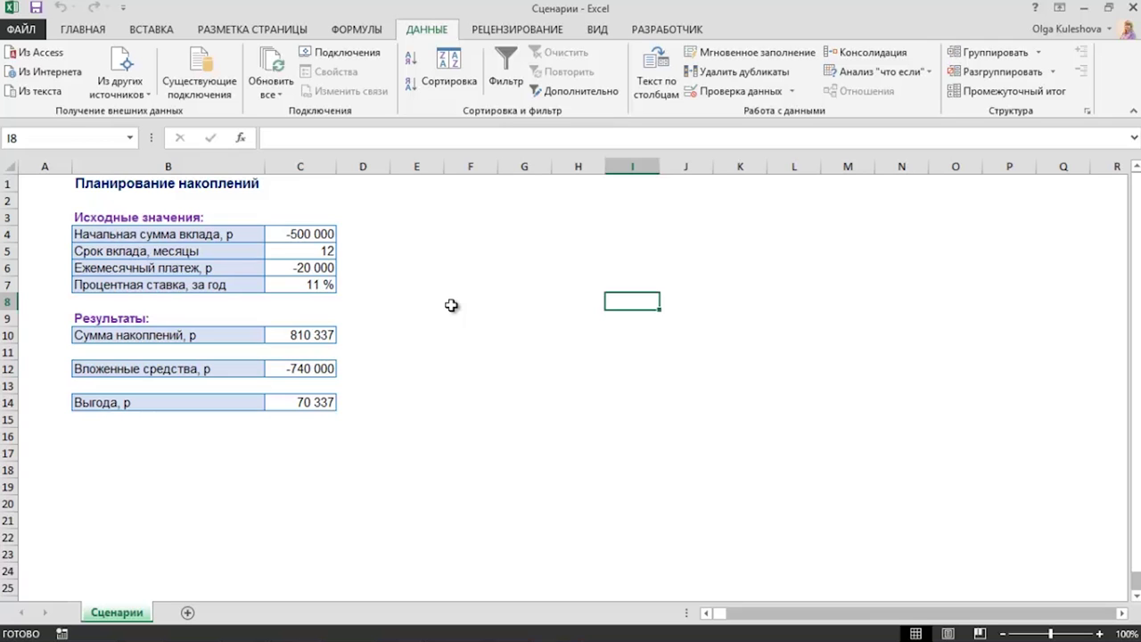
Save Сценарии with file type 'Книга Excel с поддержкой макросов'.
key(F12)
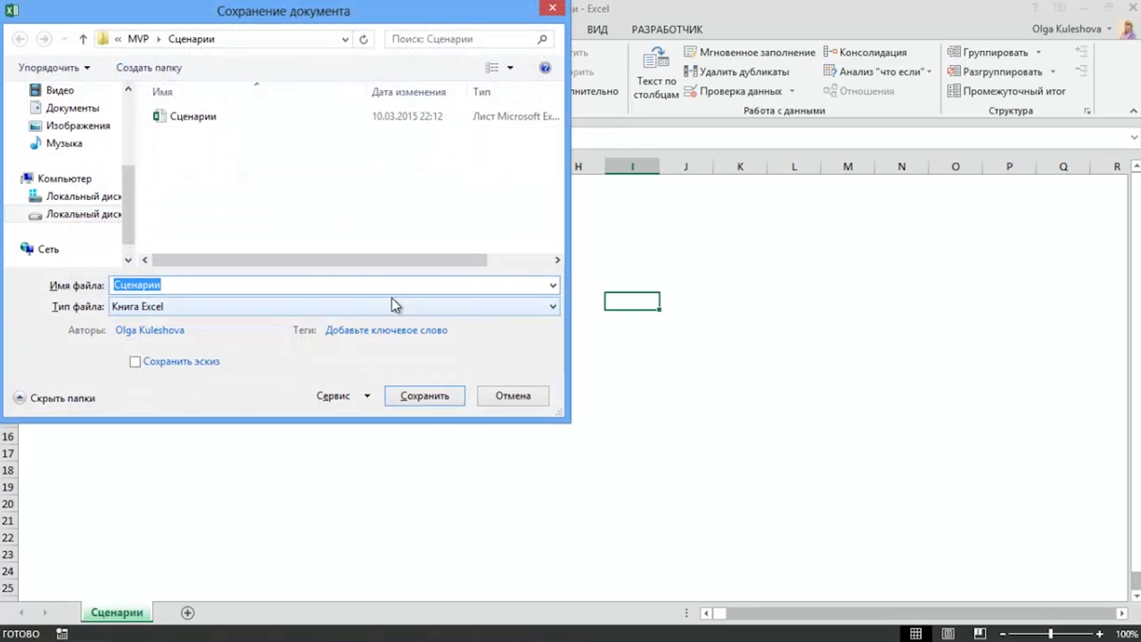
click(554, 309)
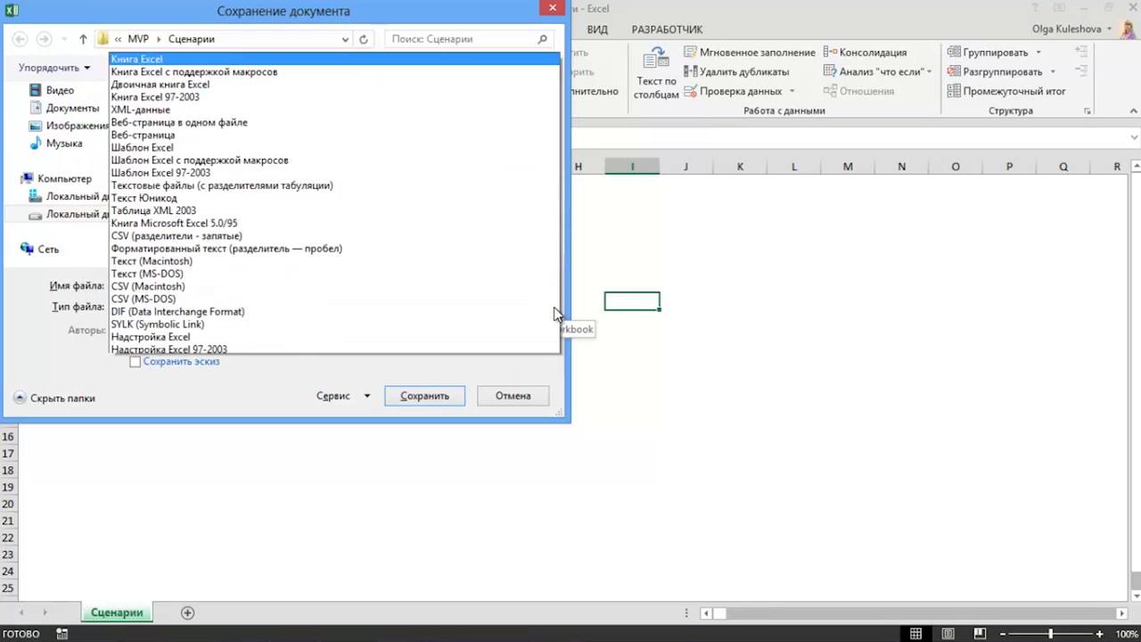
click(288, 19)
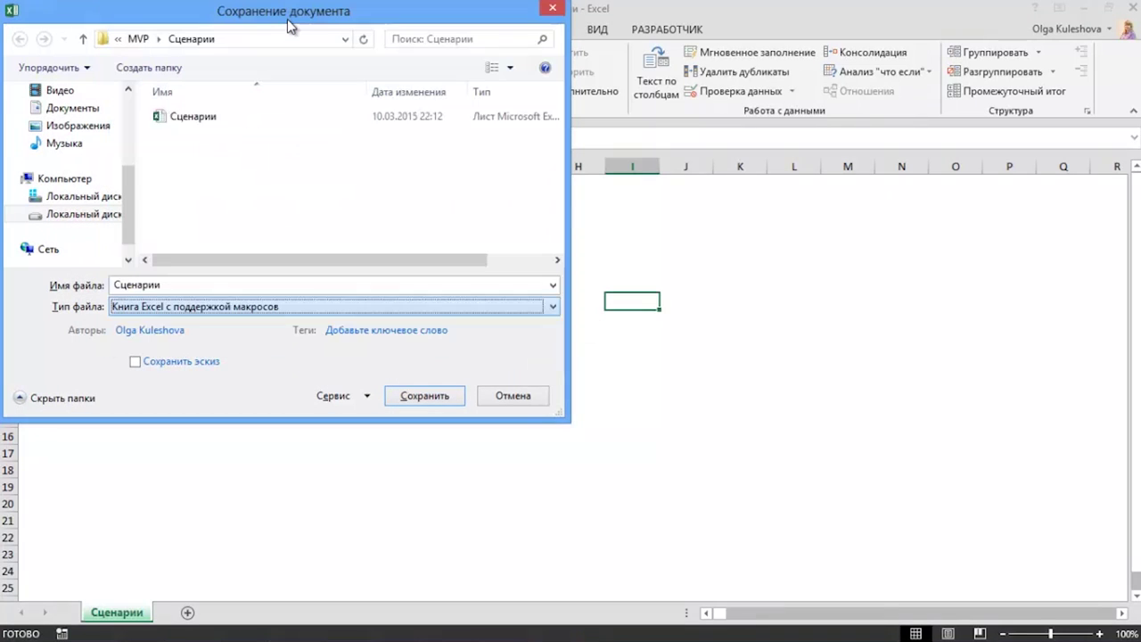
click(407, 399)
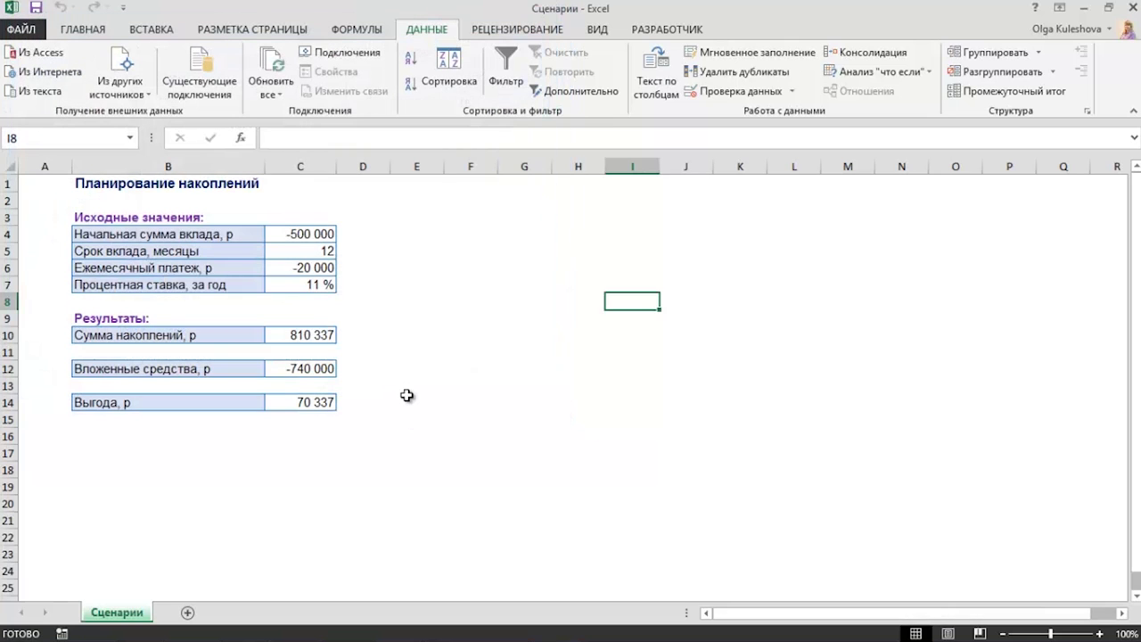
Start recording a new macro named БанкФаворит.
click(693, 30)
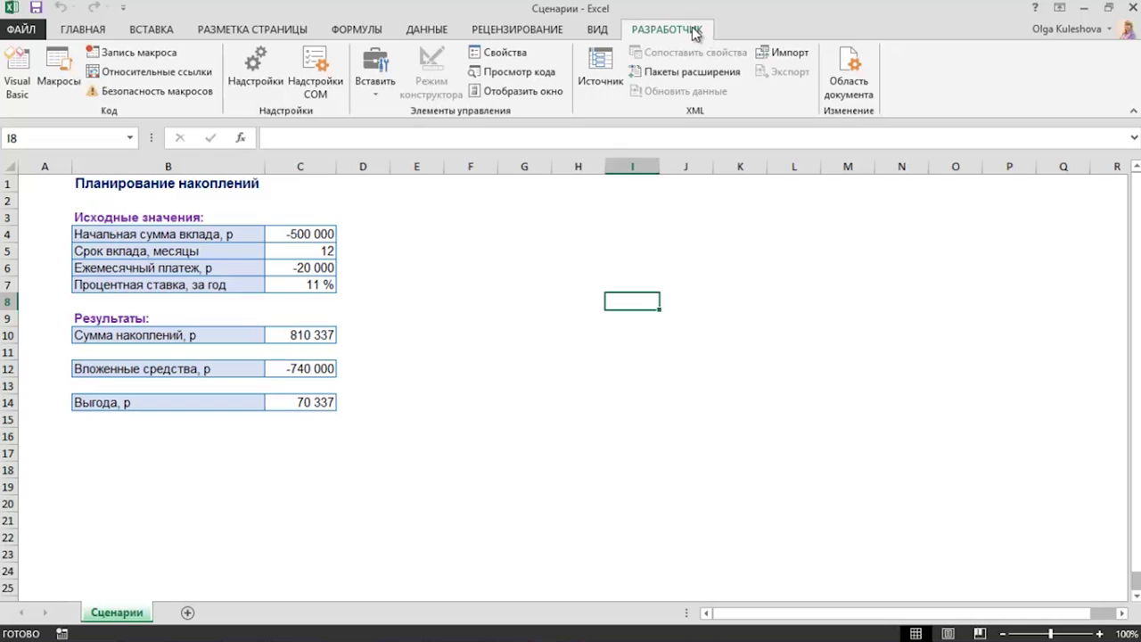
click(169, 56)
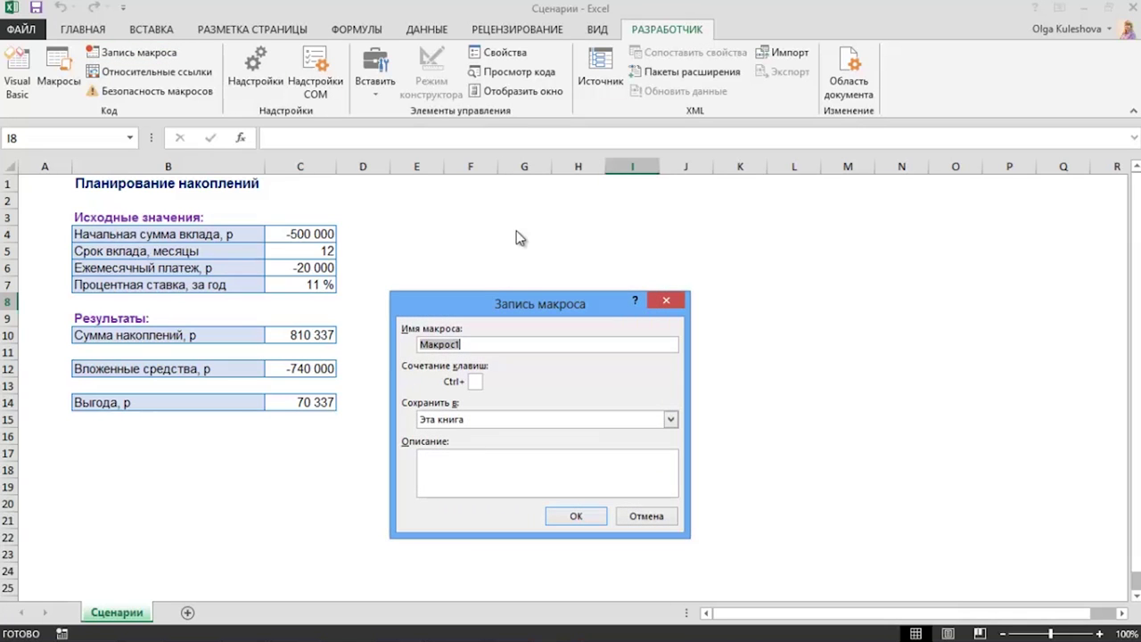
text(Банк)
text(Фар)
text(о)
text(рит)
click(576, 517)
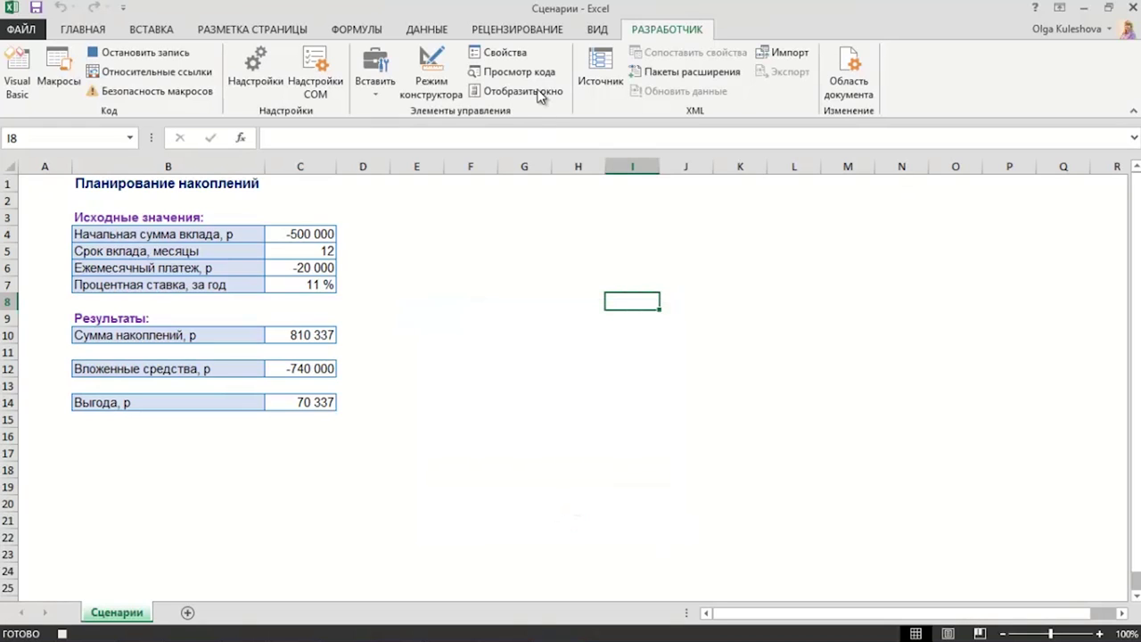
Show the Банк Фаворит scenario from Scenario Manager, then stop the macro recording.
click(421, 33)
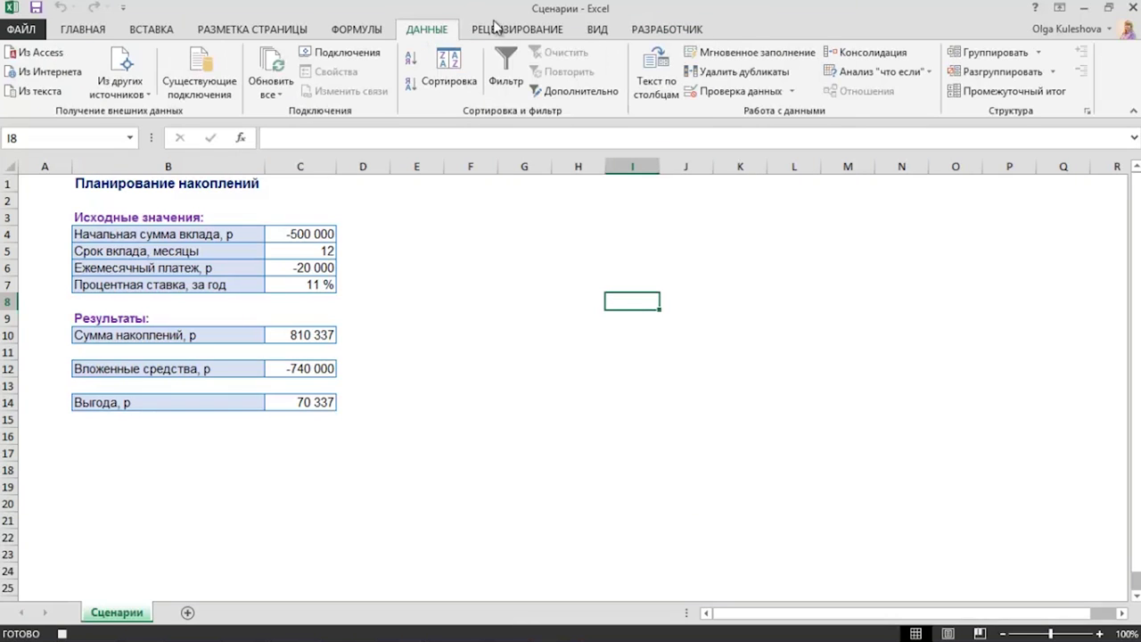
click(901, 75)
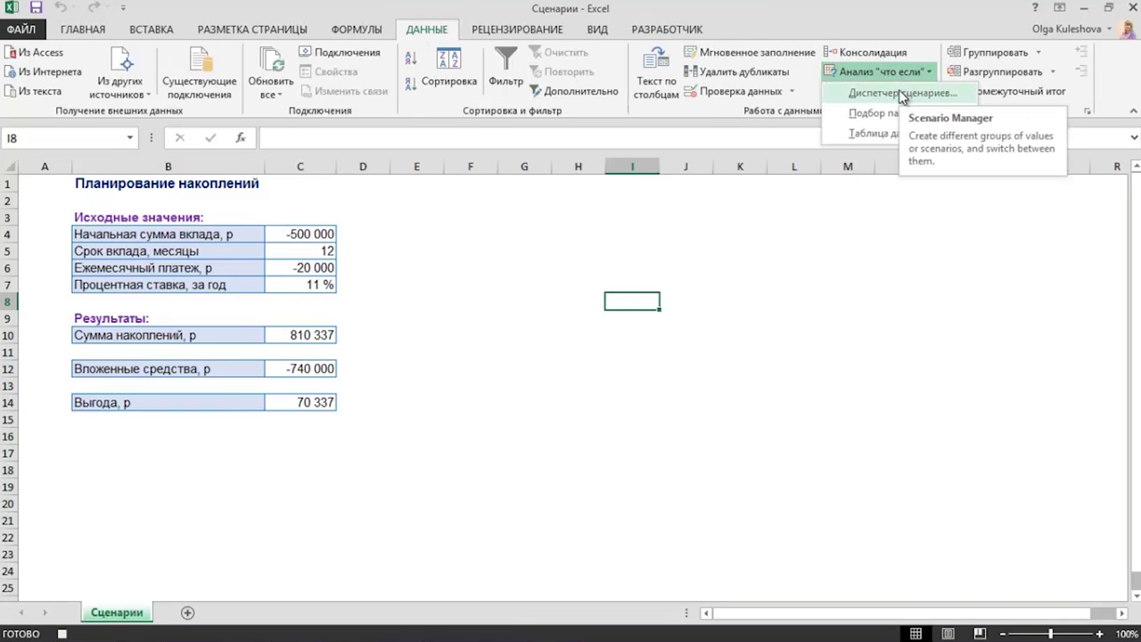
click(902, 93)
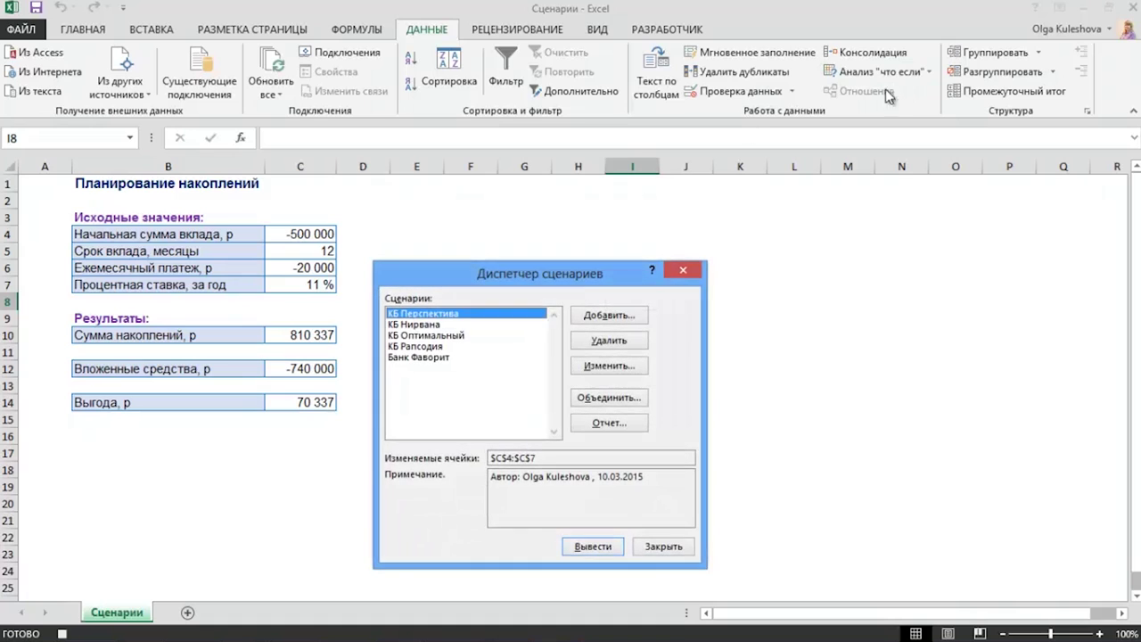
click(449, 358)
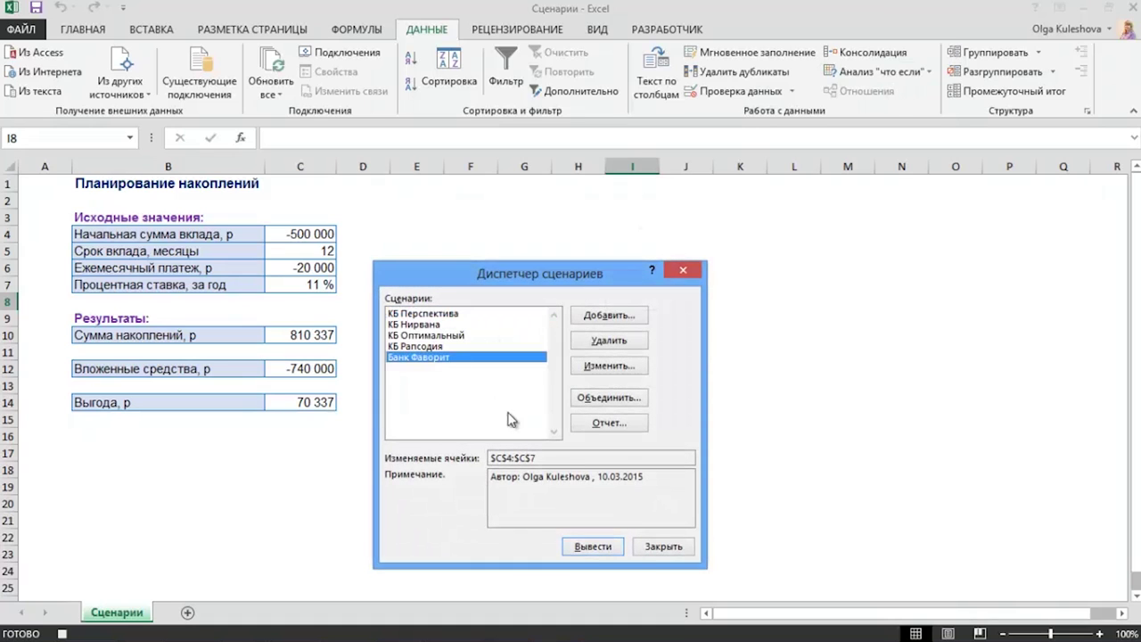
click(613, 551)
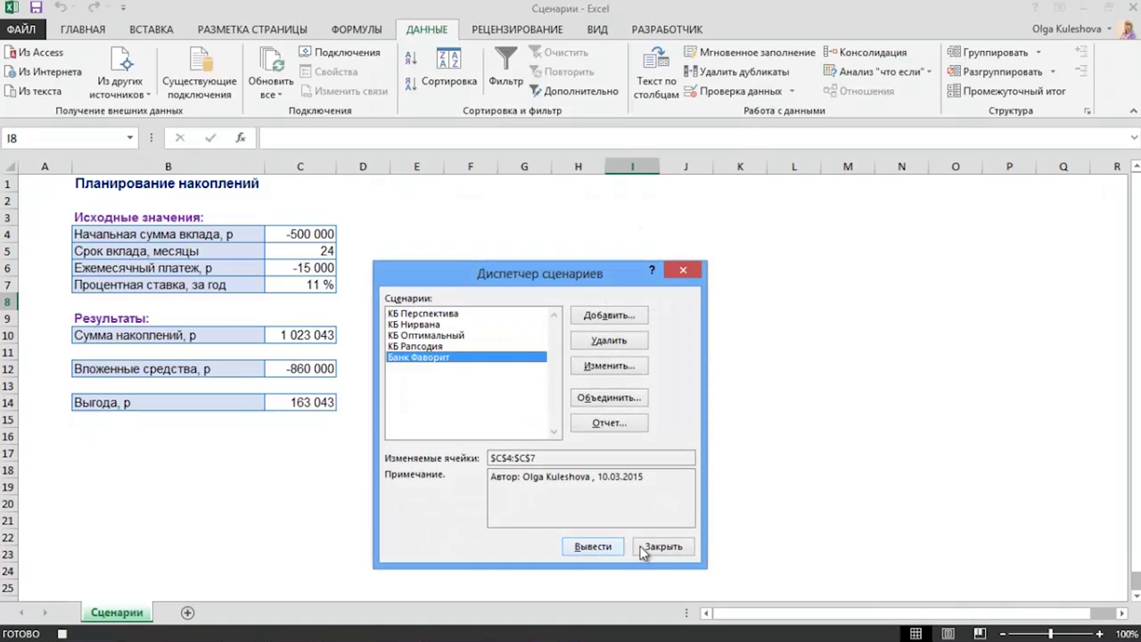
click(650, 548)
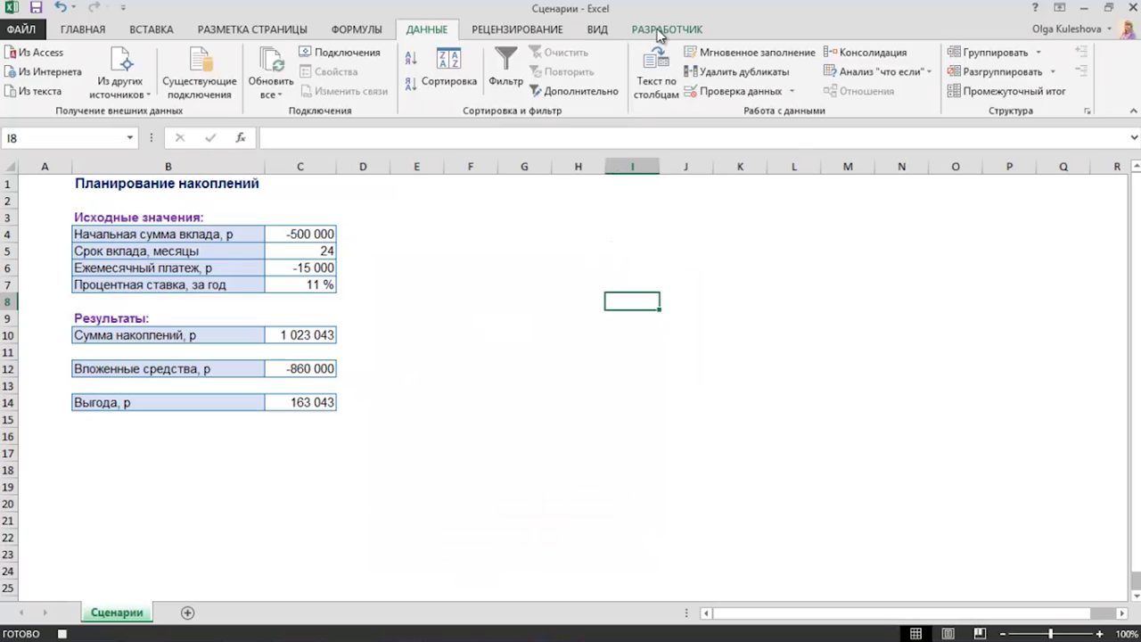
click(667, 29)
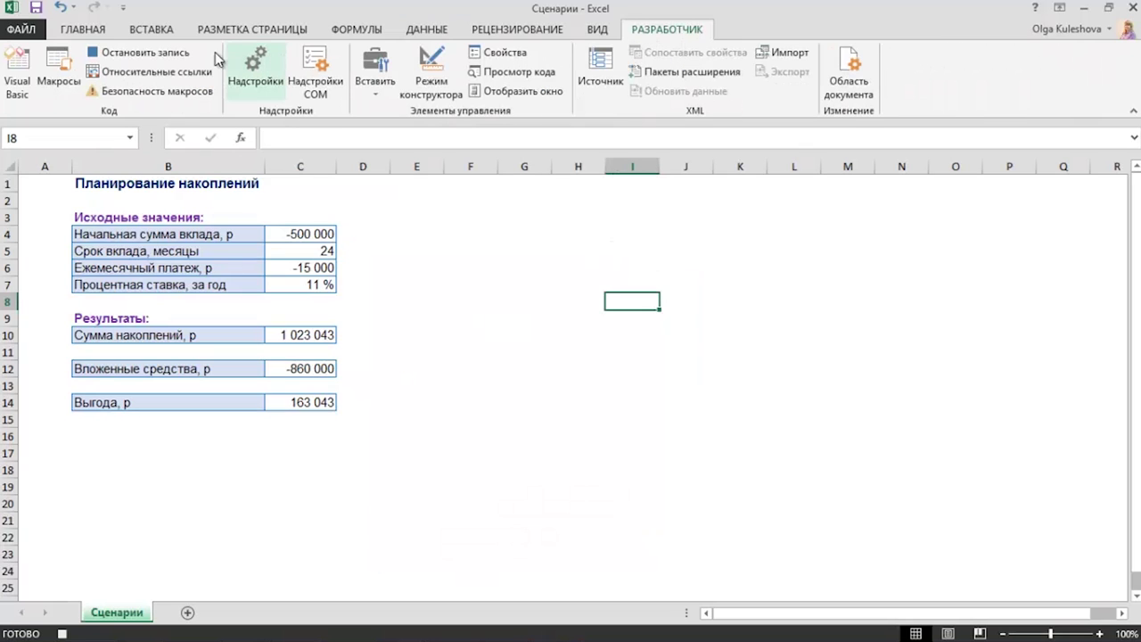
click(175, 55)
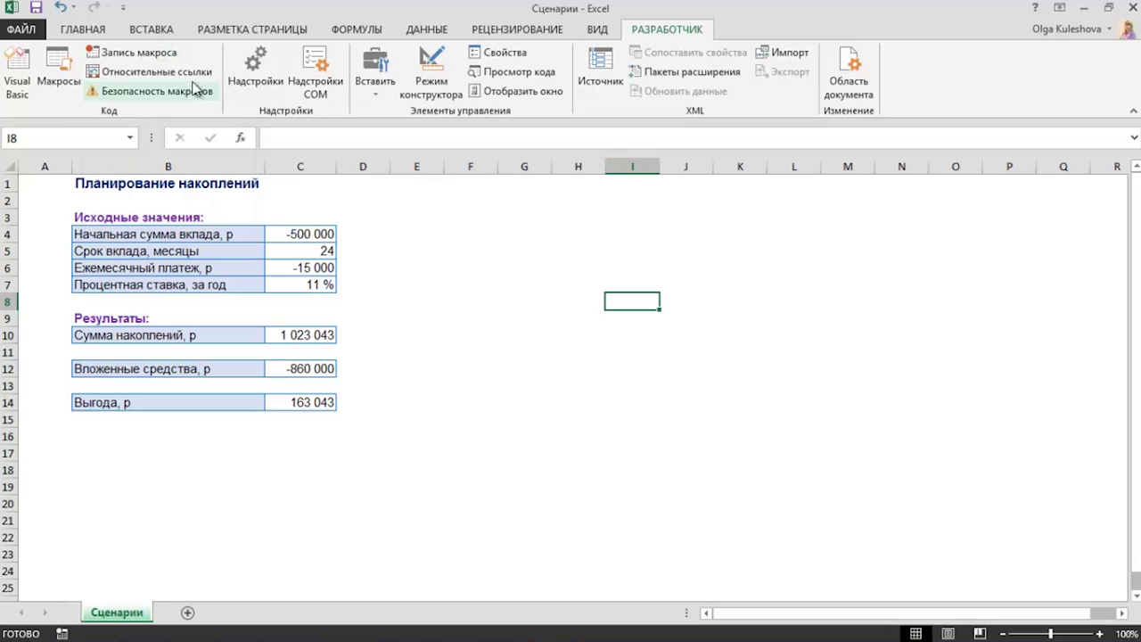
Start recording a second macro named КБНирвана.
click(149, 57)
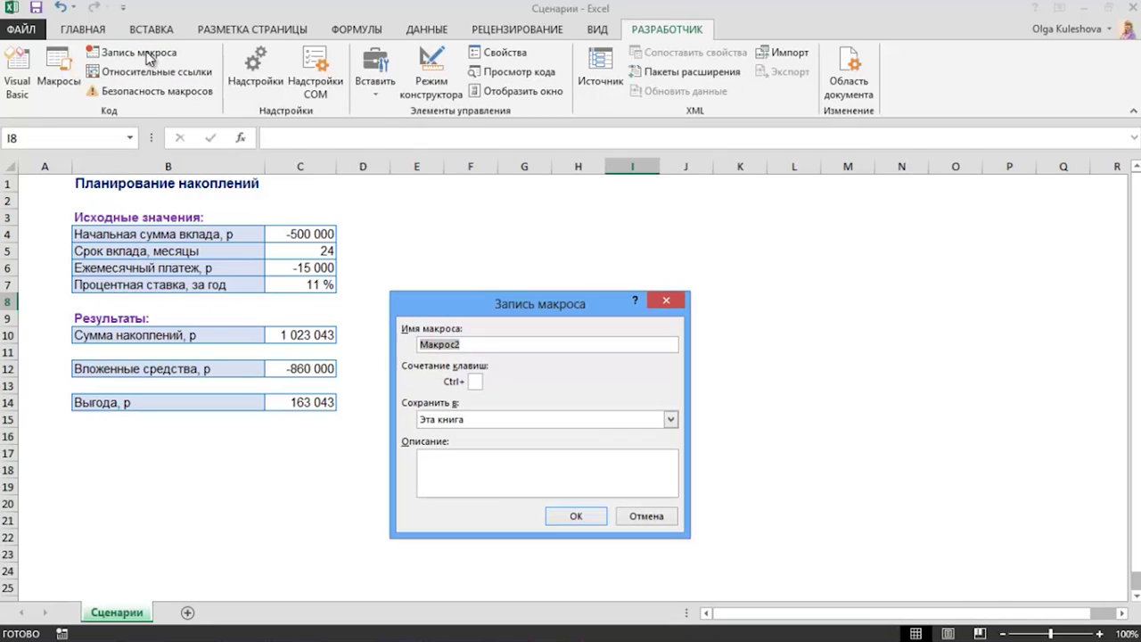
text(КВ)
text(Ни)
text(рвана)
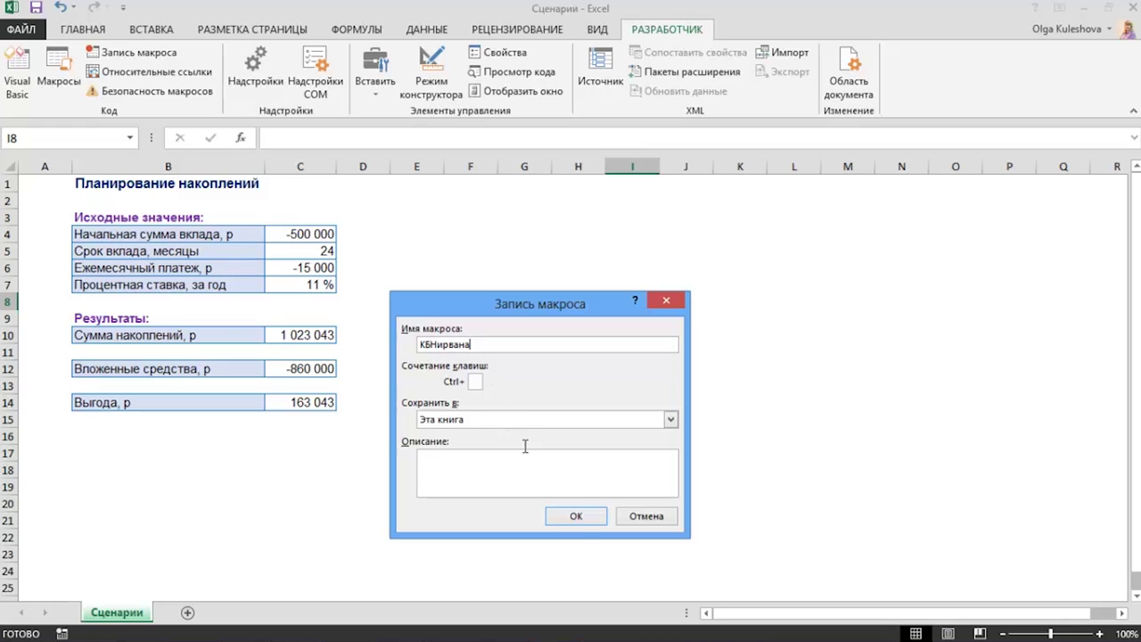
click(581, 518)
Apply the КБ Нирвана scenario (benefit 74 139), then stop recording.
click(437, 30)
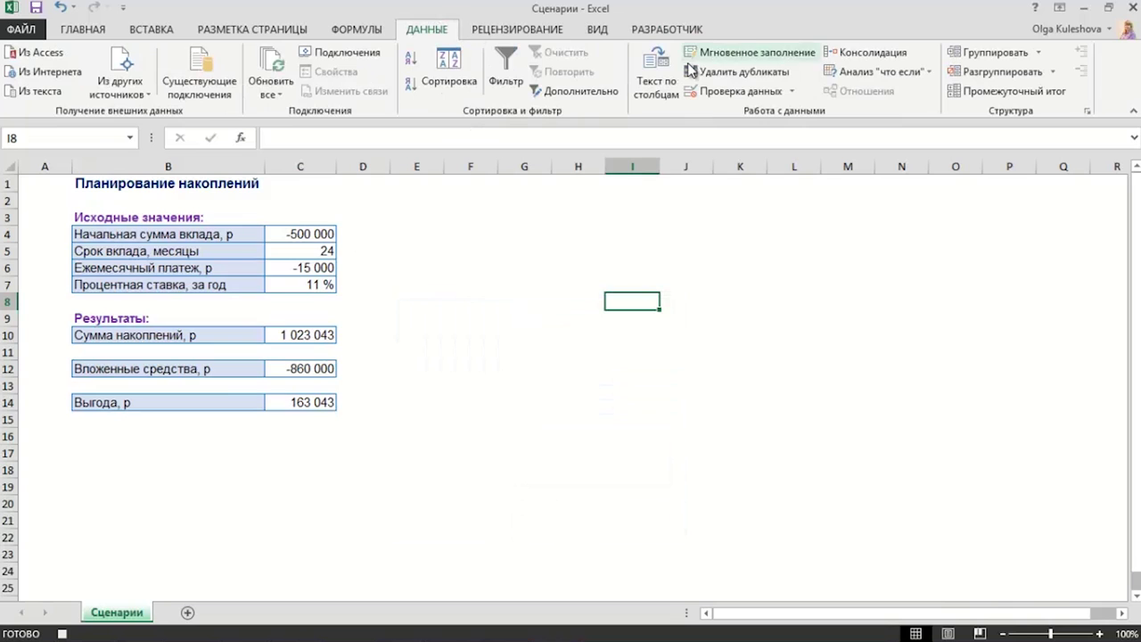
click(879, 71)
click(882, 92)
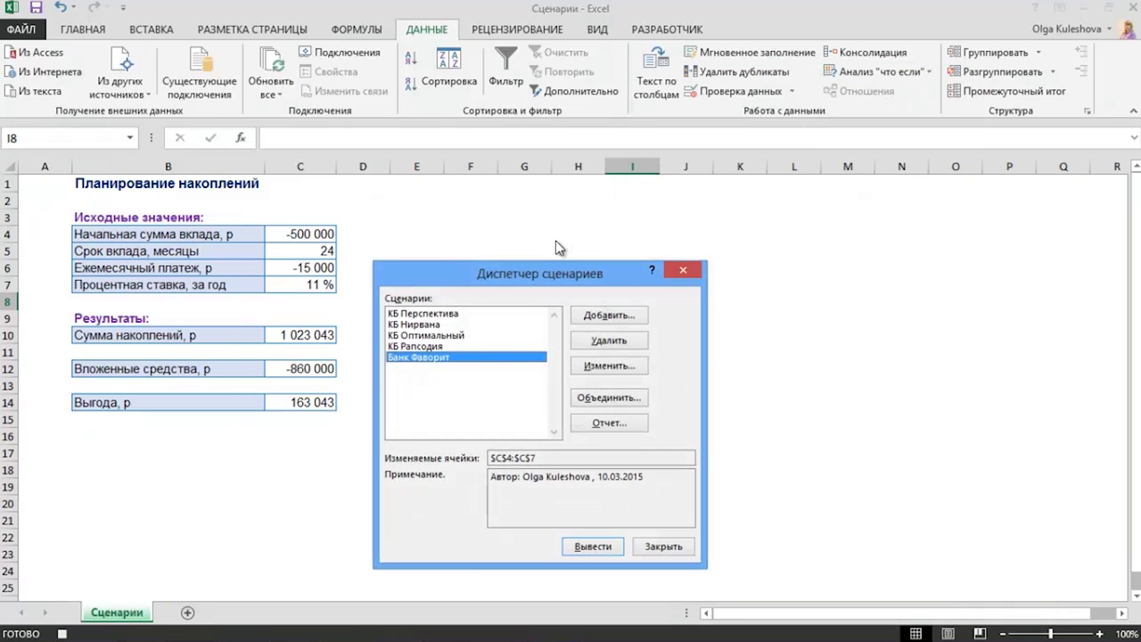
double_click(455, 325)
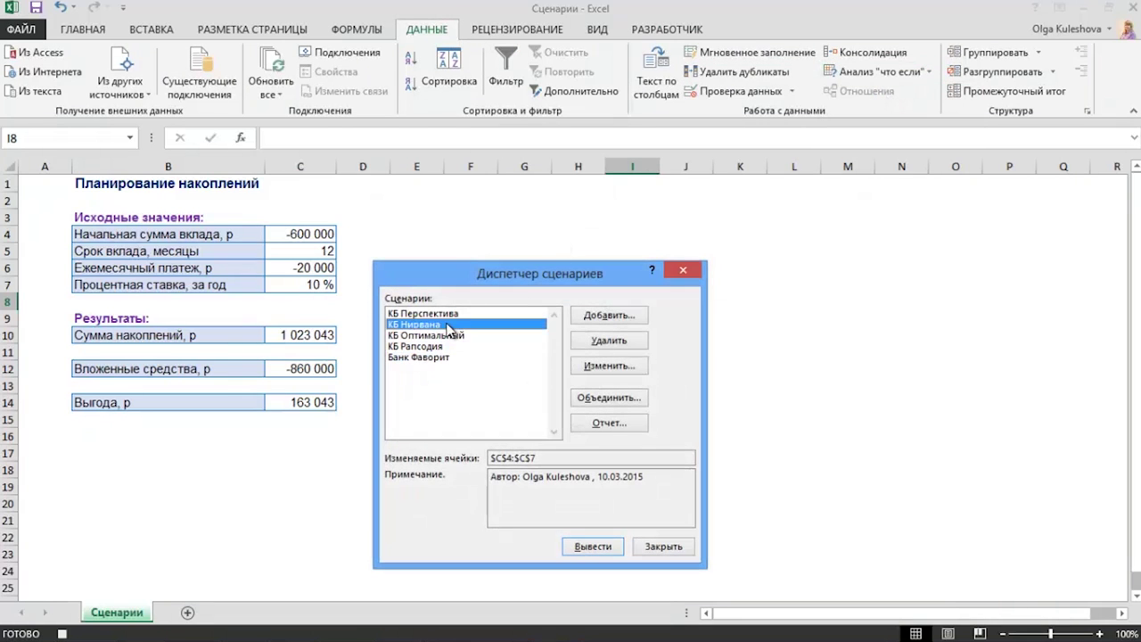
click(662, 546)
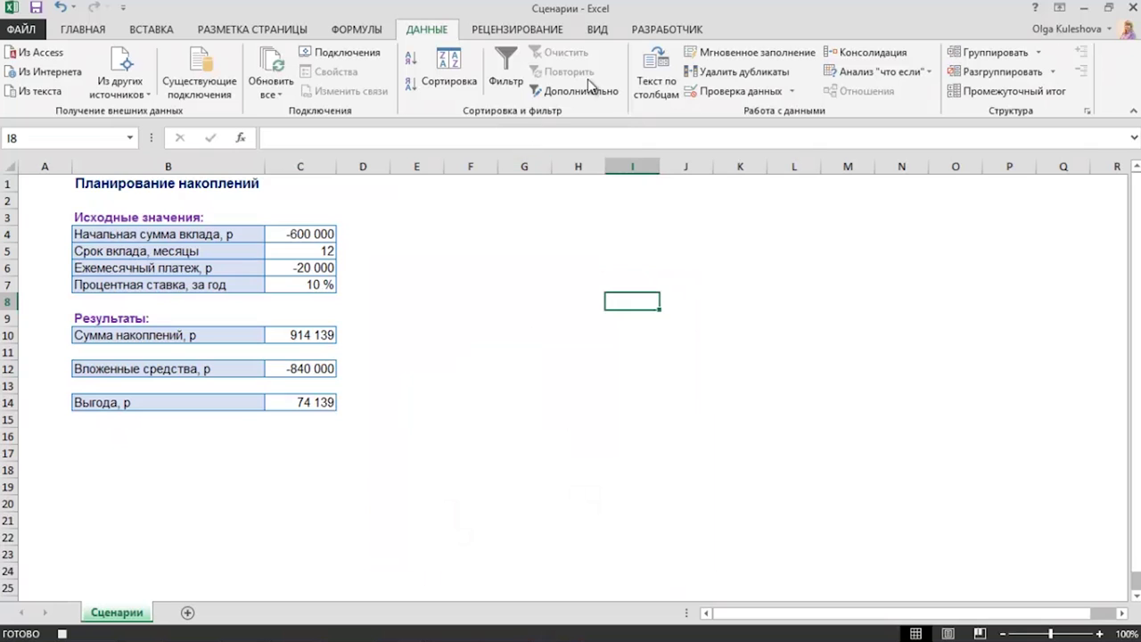
click(649, 31)
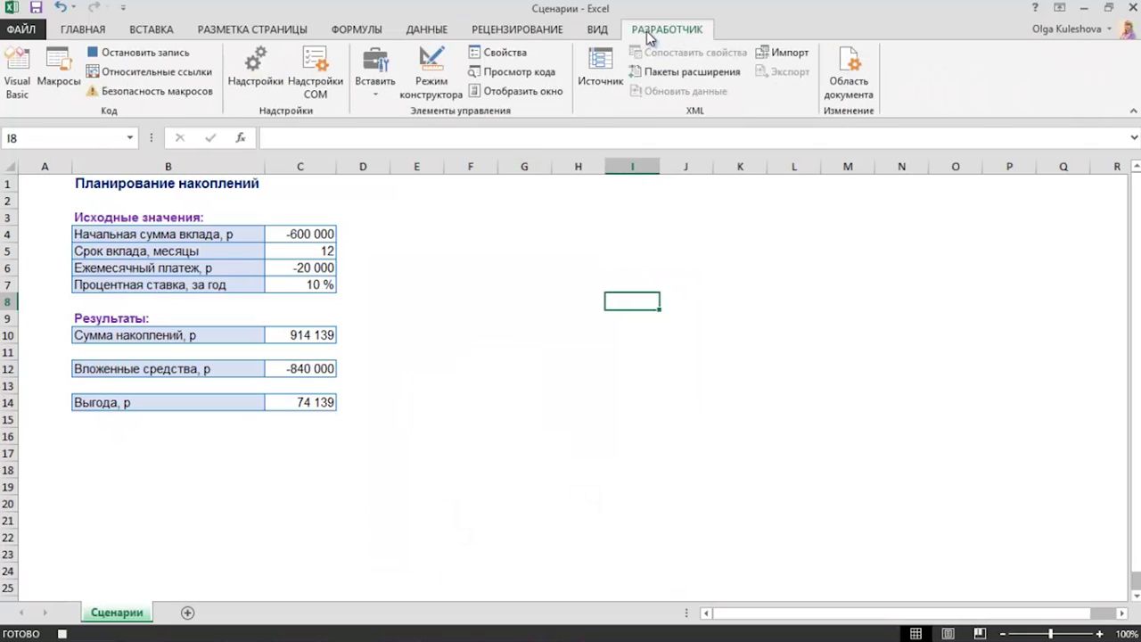
click(198, 53)
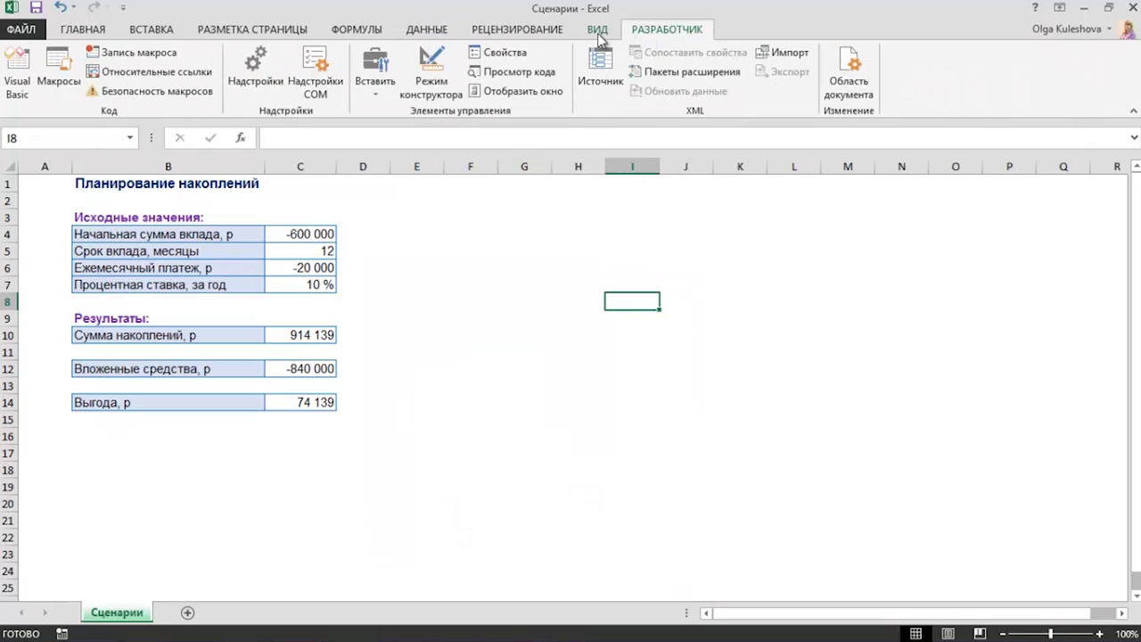
Start recording a third macro named КБОптимальный.
click(159, 51)
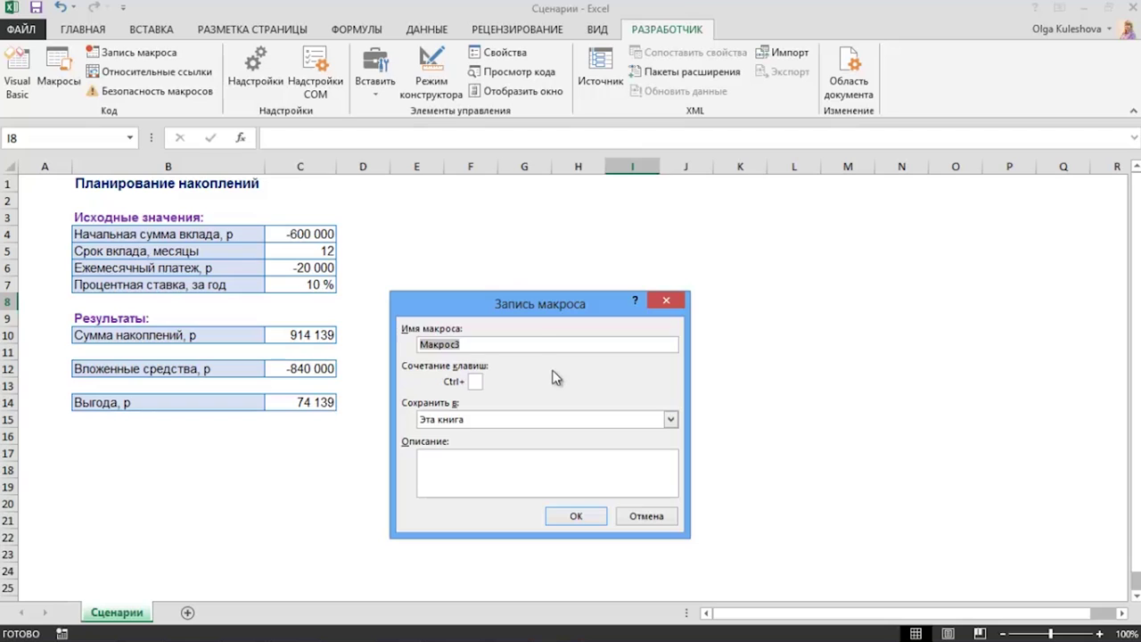
text(КВ)
text(Оптимальный)
click(581, 517)
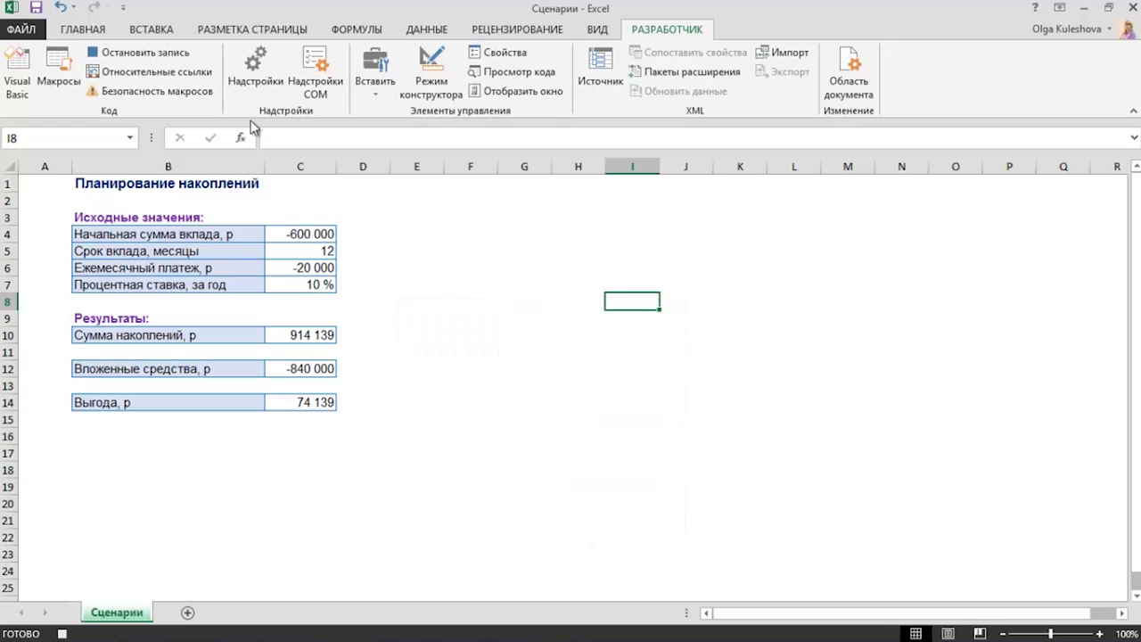
Apply the КБ Оптимальный scenario: -500 000, 24 months, -25 000, 11 %.
click(428, 30)
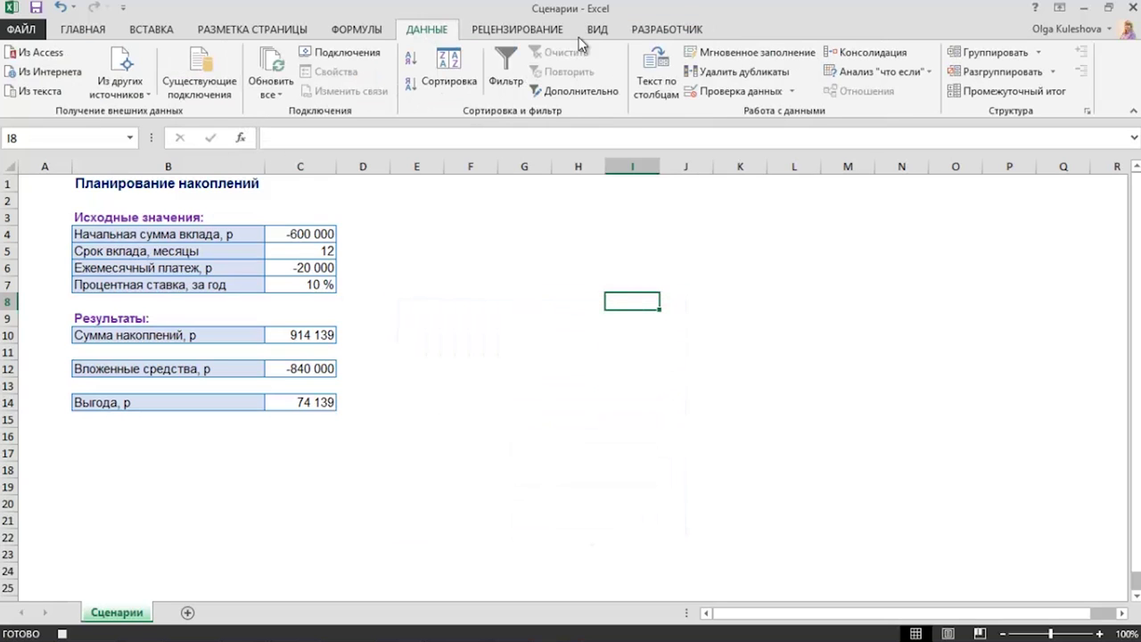
click(883, 71)
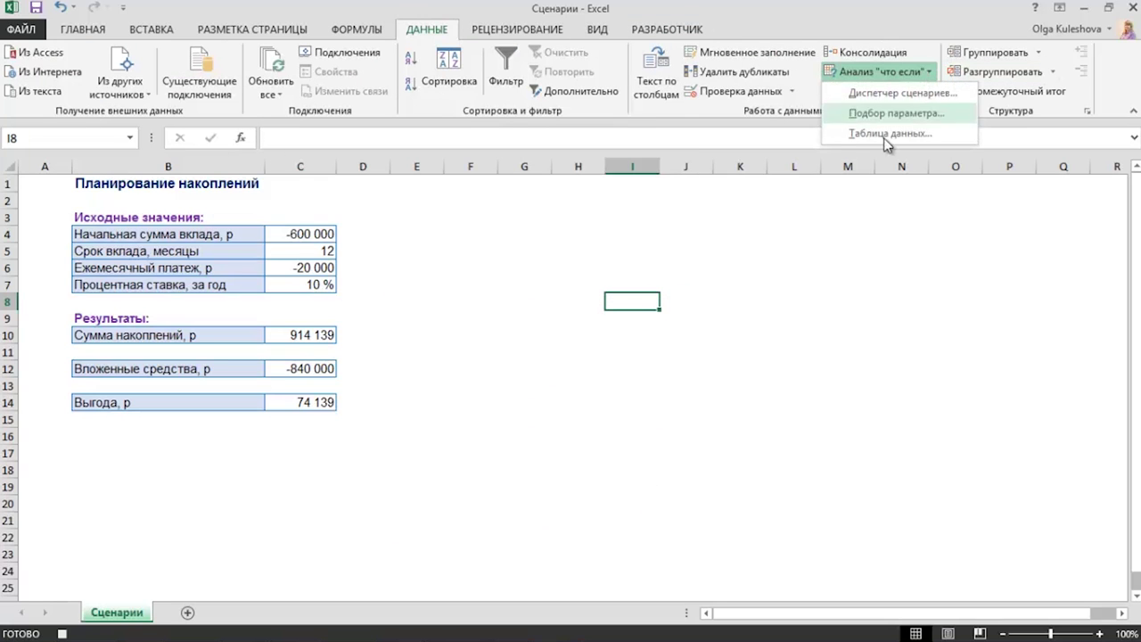
click(898, 93)
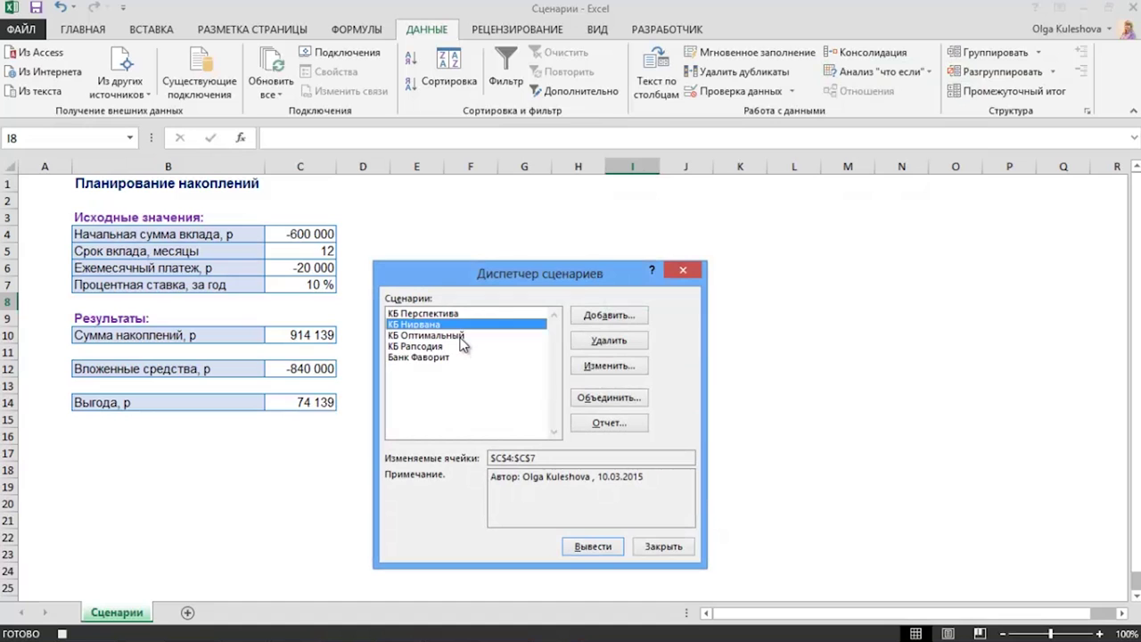
double_click(461, 337)
click(663, 546)
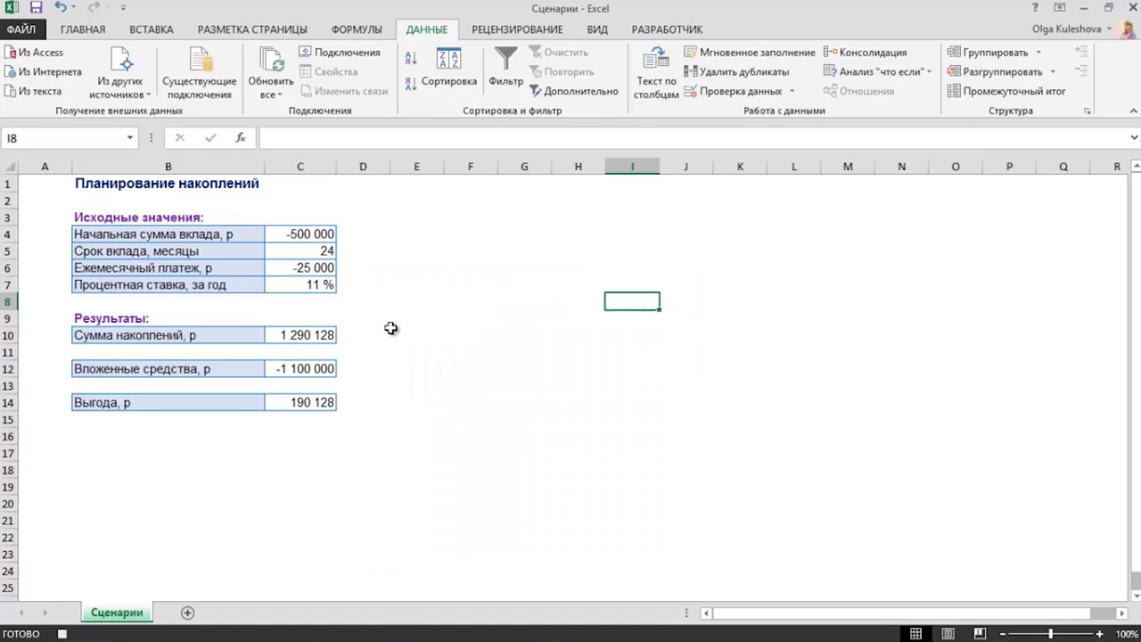
click(657, 30)
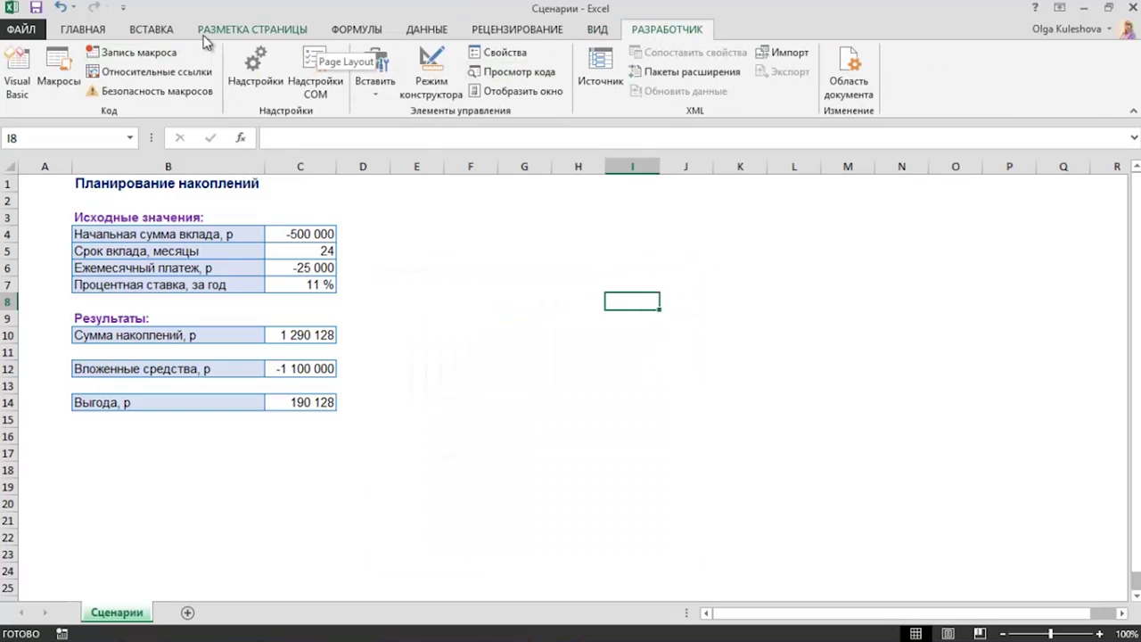
Start recording a fourth macro named КБПерспектива.
click(169, 51)
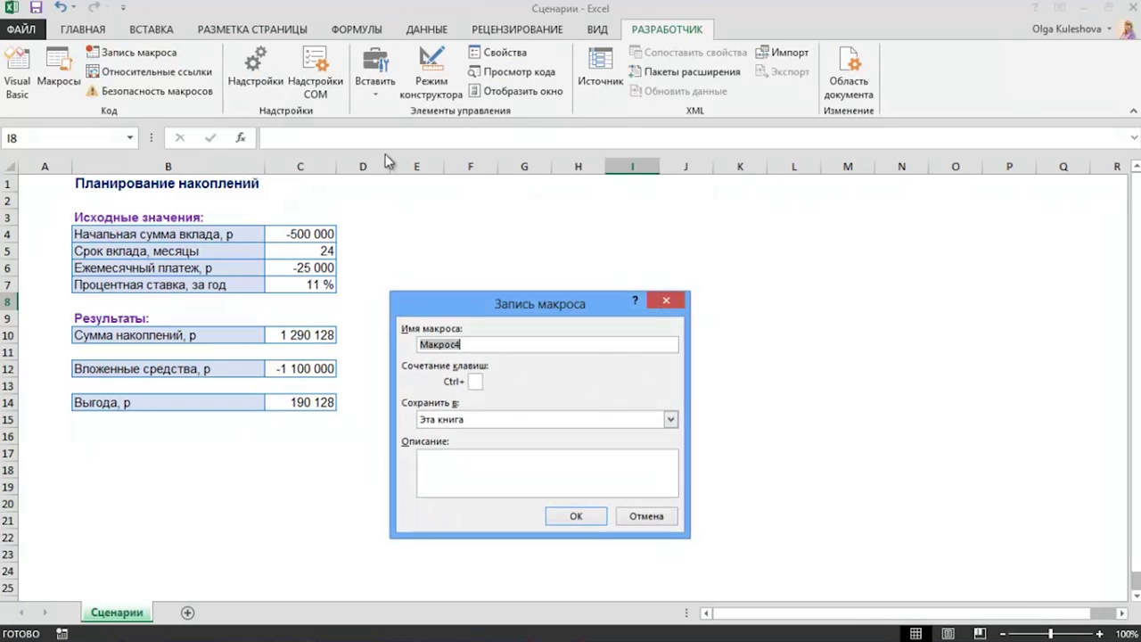
text(КБП)
text(ерспектива)
click(576, 515)
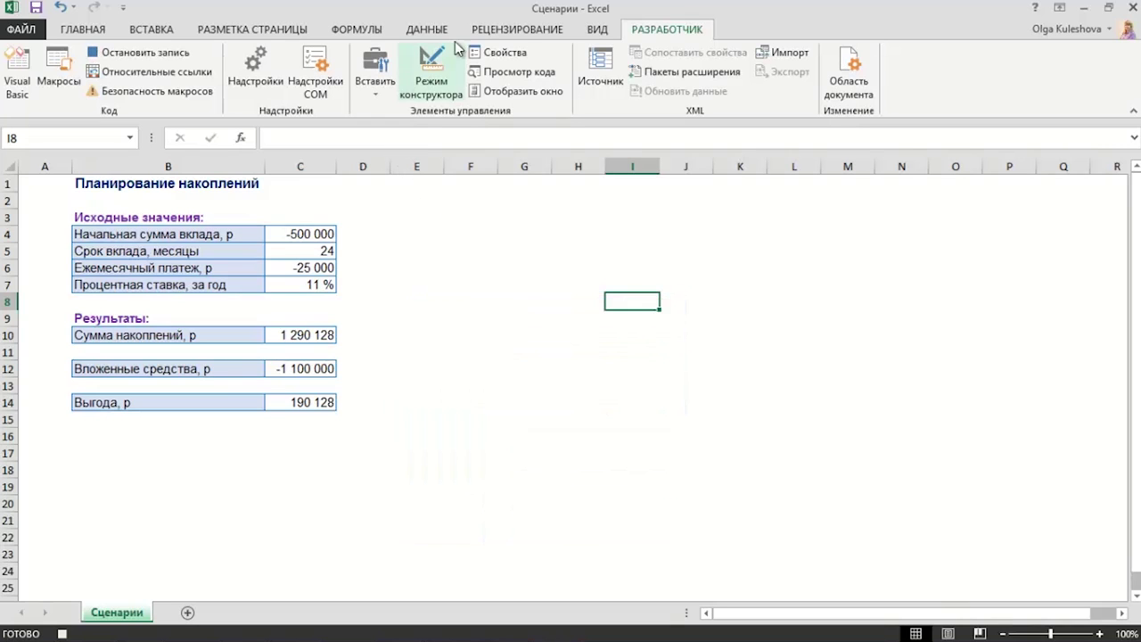
Apply the КБ Рапсодия scenario: -400 000, 12 months, -25 000, 12 %.
click(426, 29)
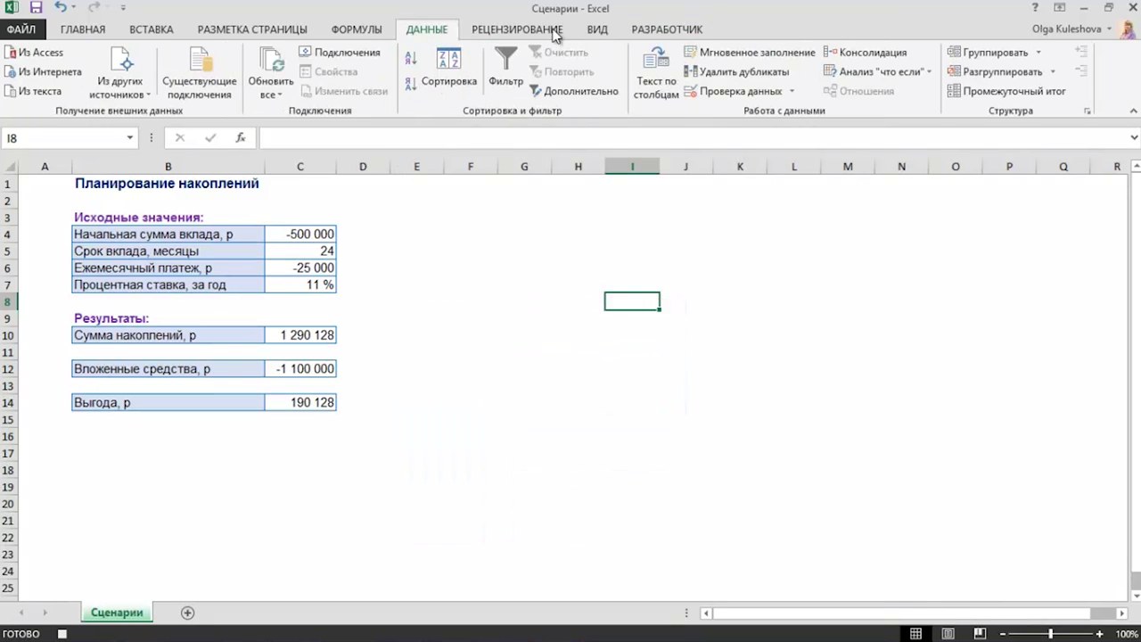
click(888, 78)
click(891, 95)
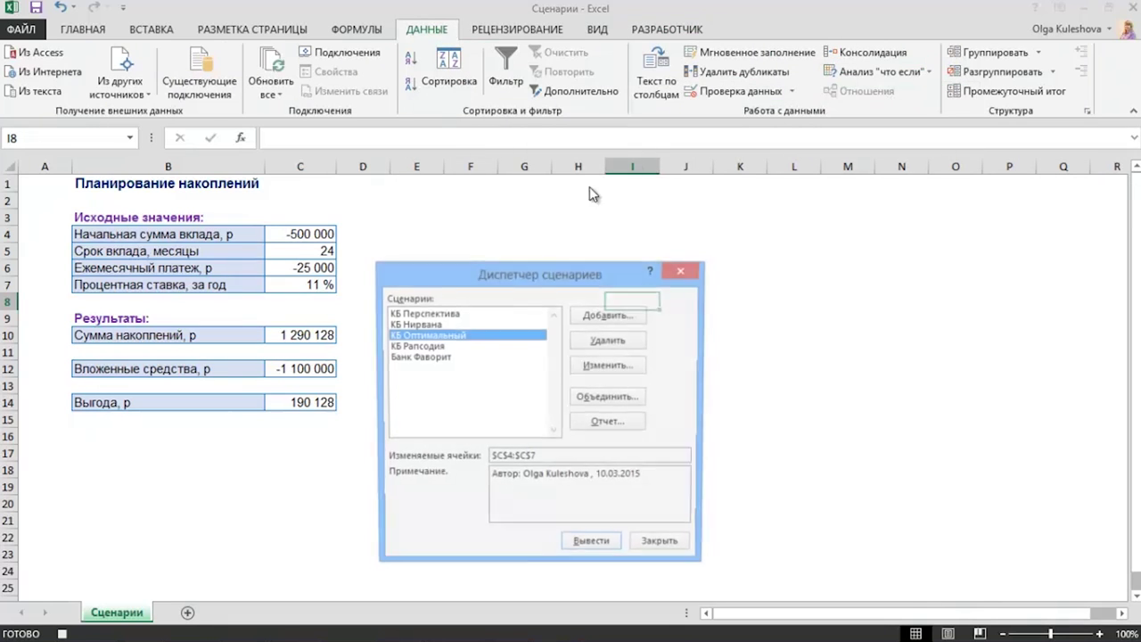
double_click(471, 347)
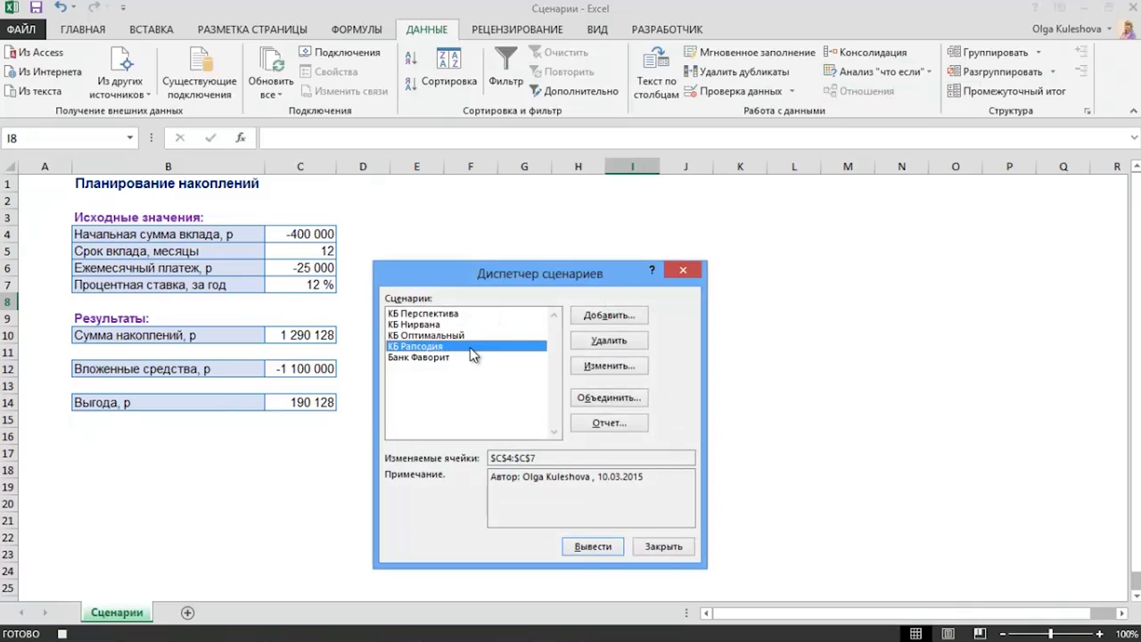
Close Scenario Manager and start recording a macro named КБРапсодия.
click(664, 546)
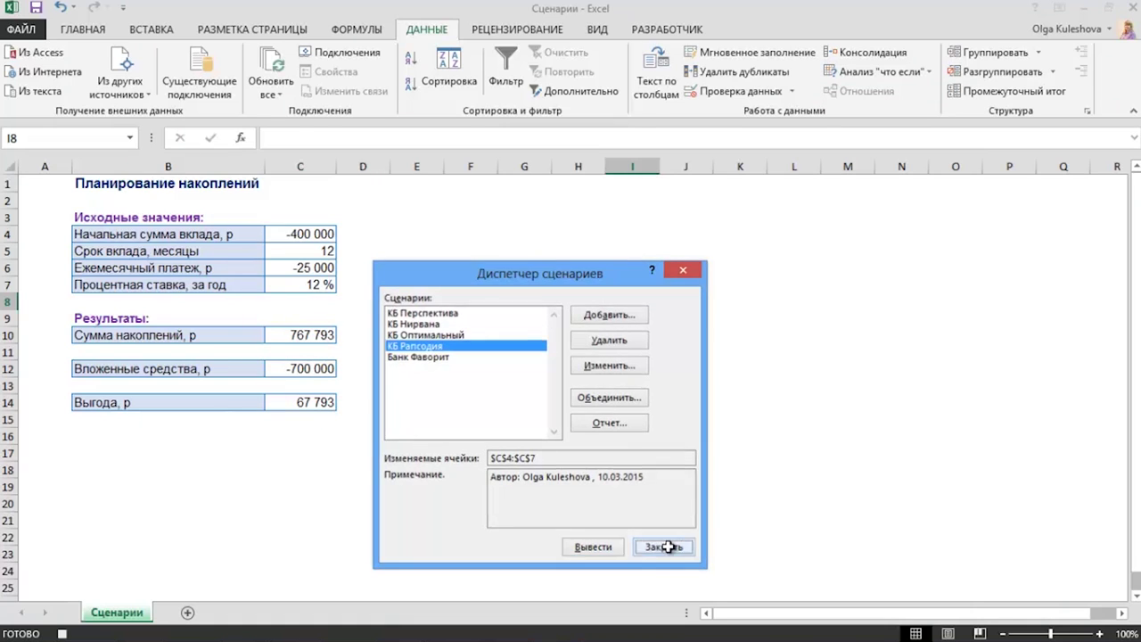
click(678, 32)
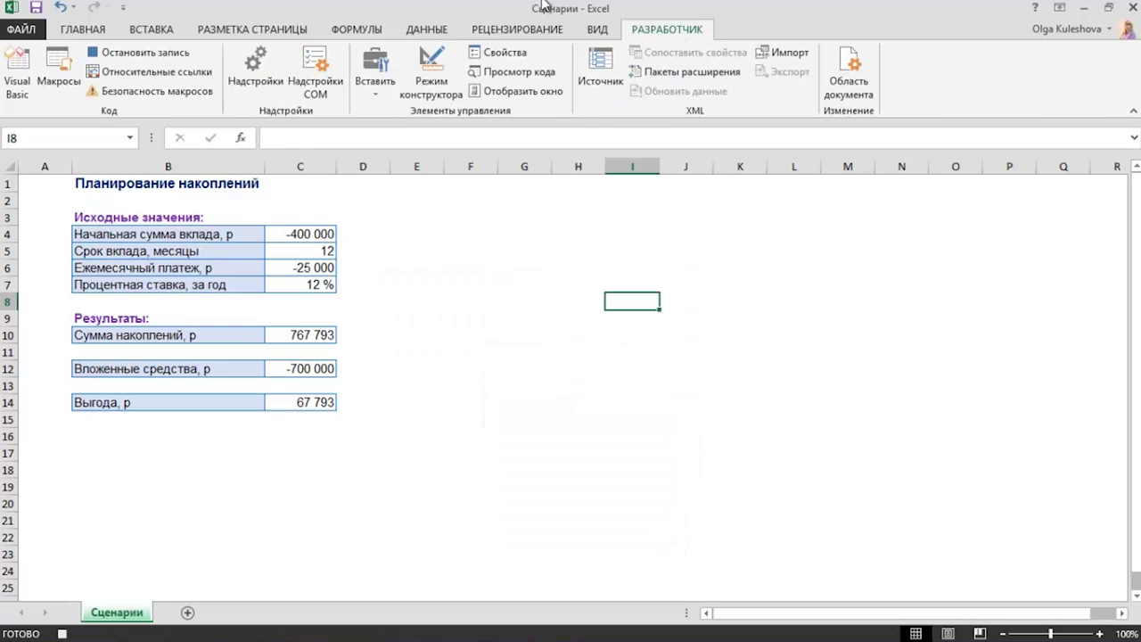
click(176, 54)
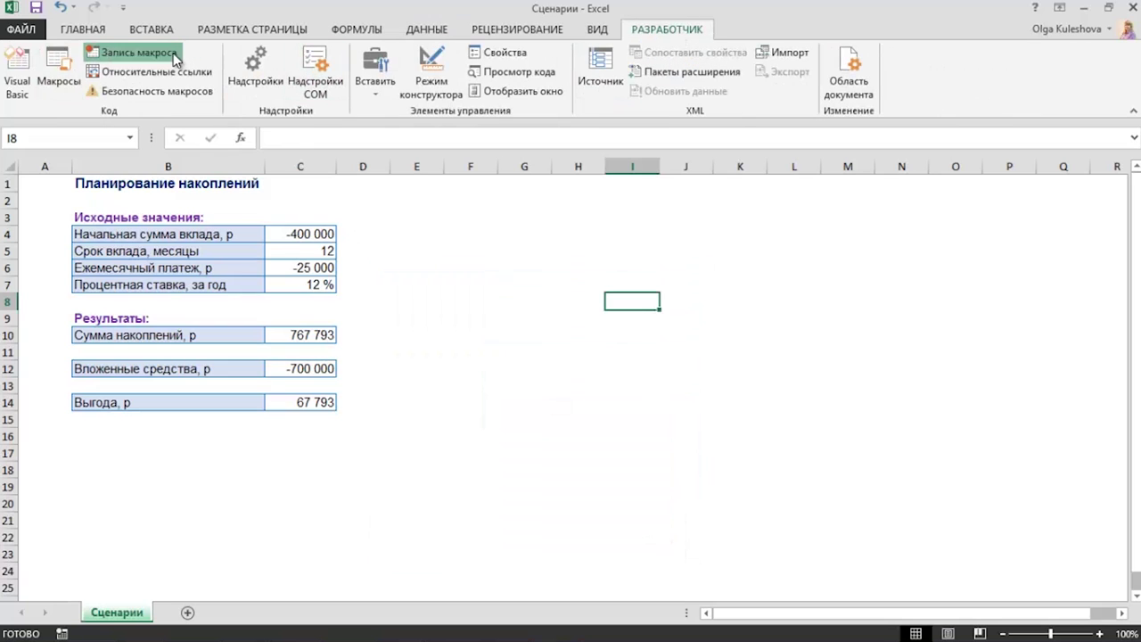
text(К)
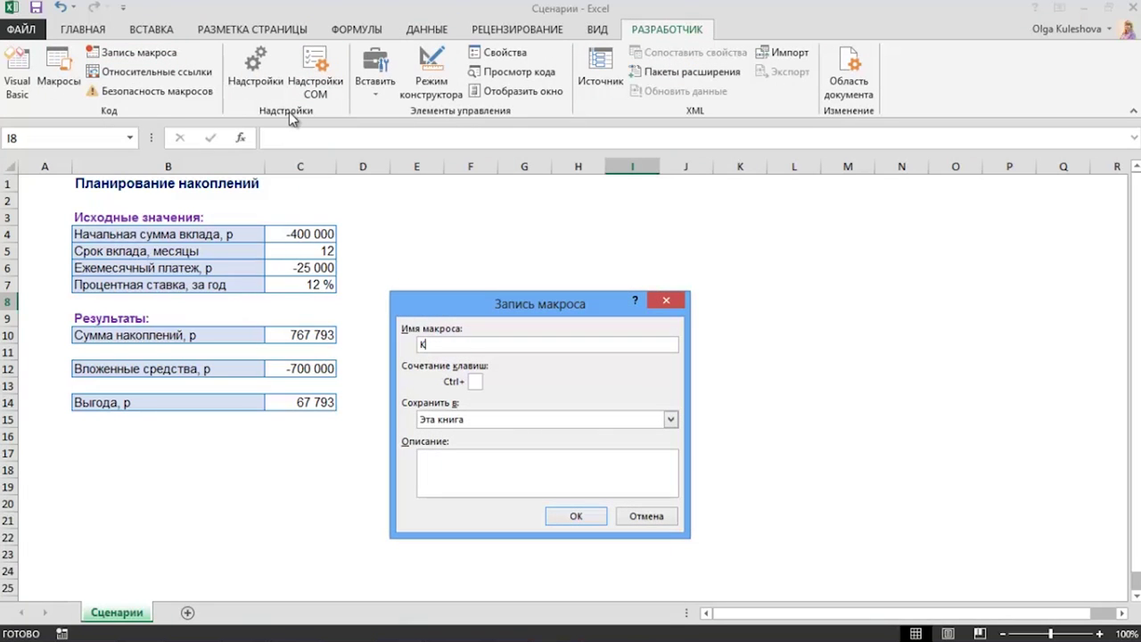
text(ВРапсо)
text(дия)
click(593, 517)
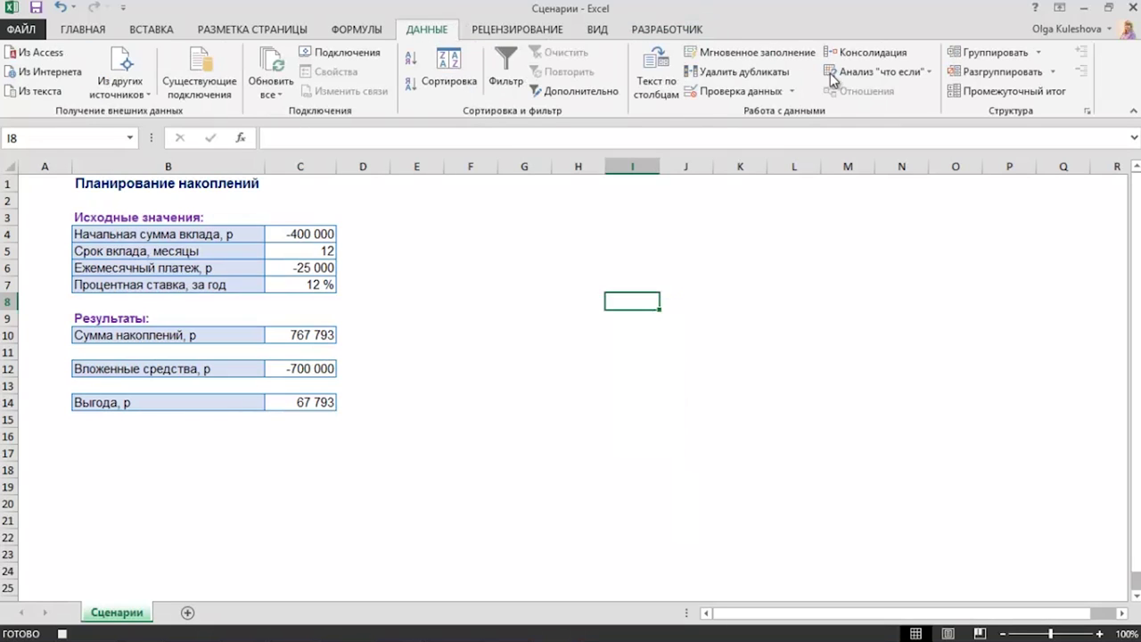
Show the КБ Рапсодия scenario in Scenario Manager, then stop recording.
click(830, 73)
click(852, 94)
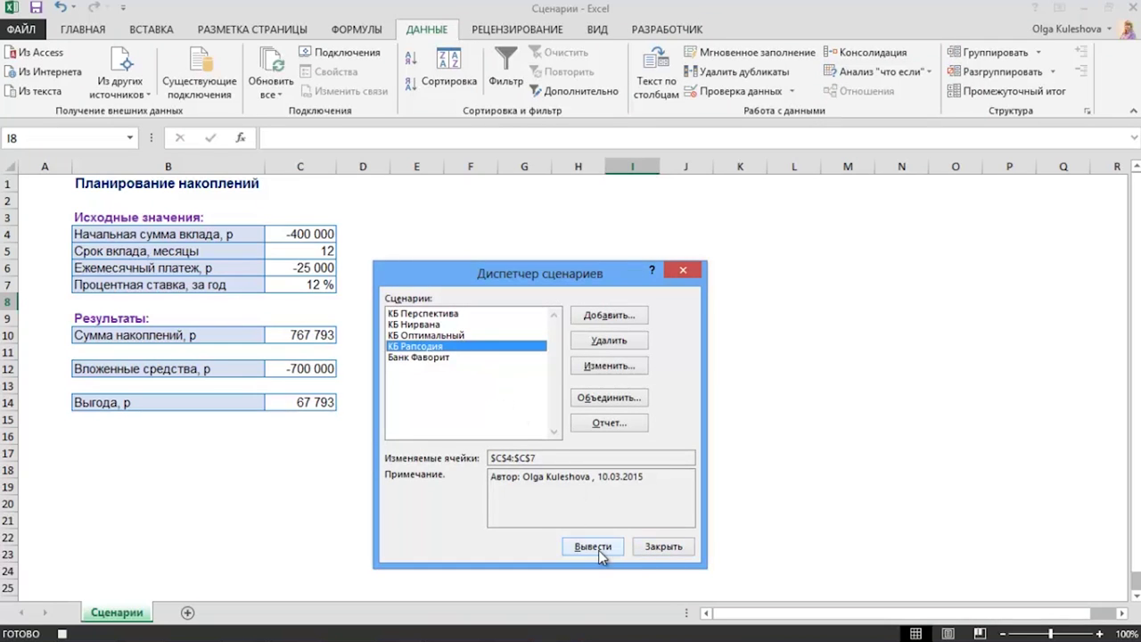
click(665, 547)
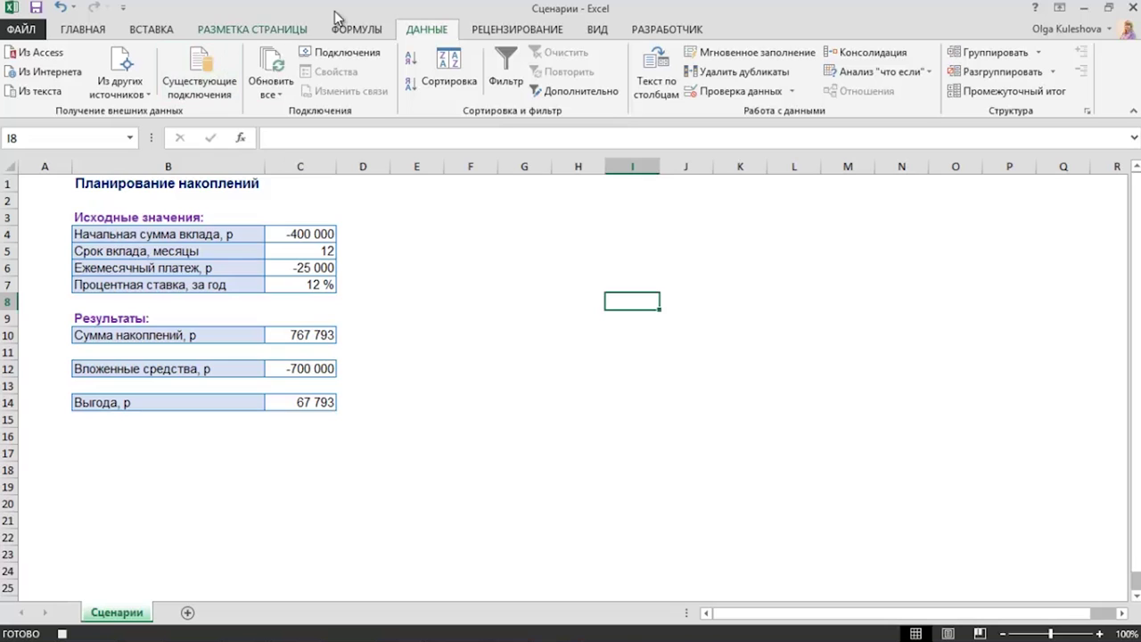
click(633, 34)
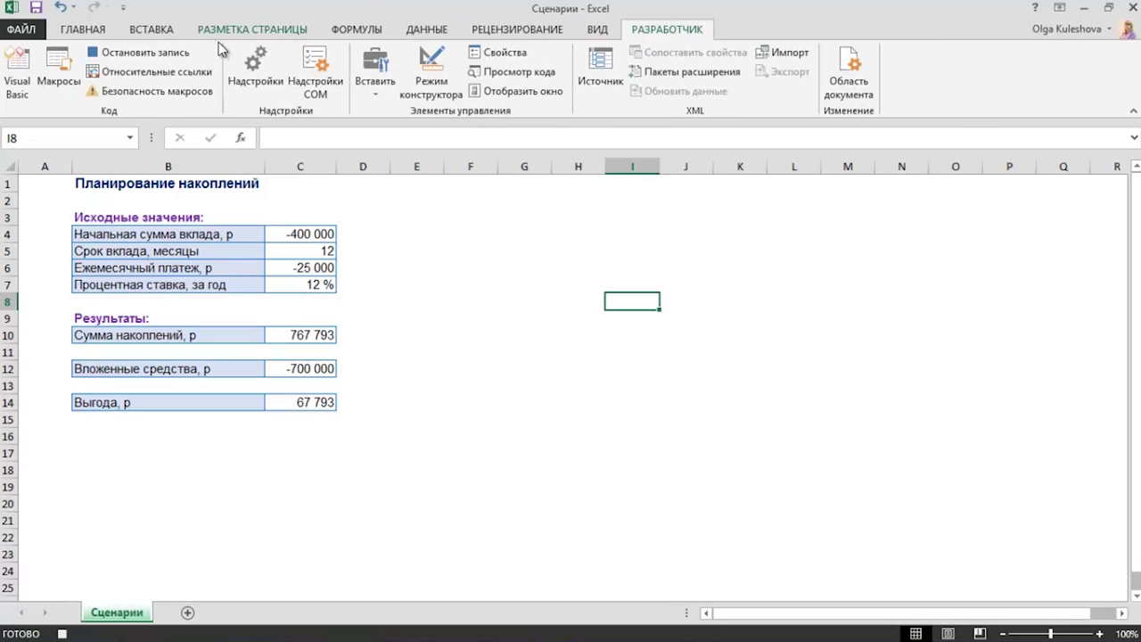
click(165, 50)
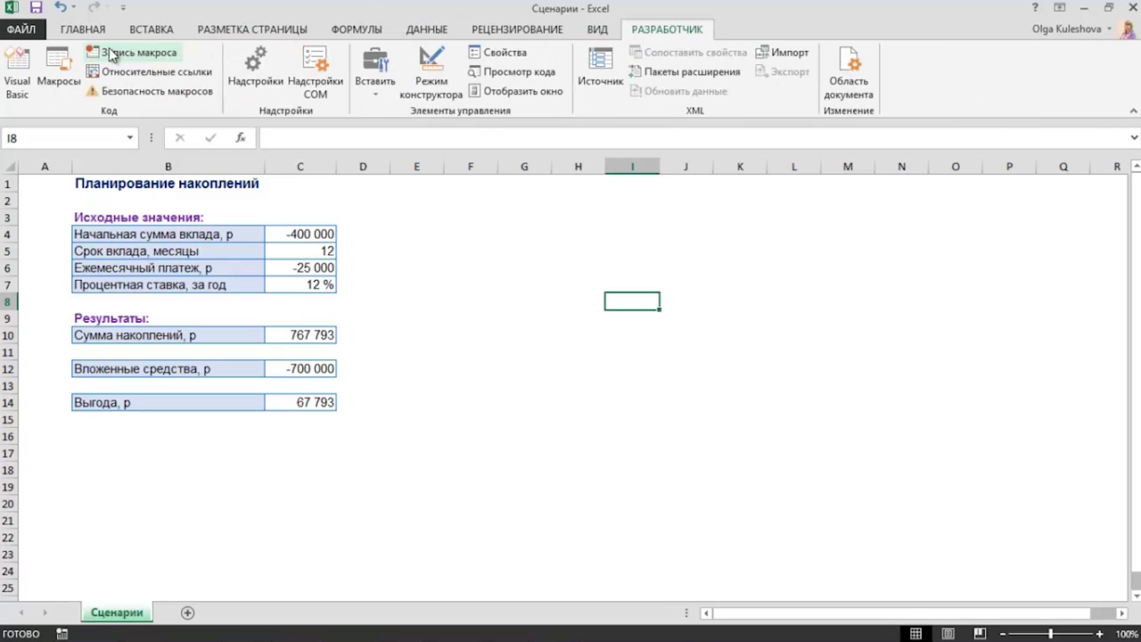
Open the macro code and delete the comment lines in БанкФаворит and КБНирвана.
click(69, 73)
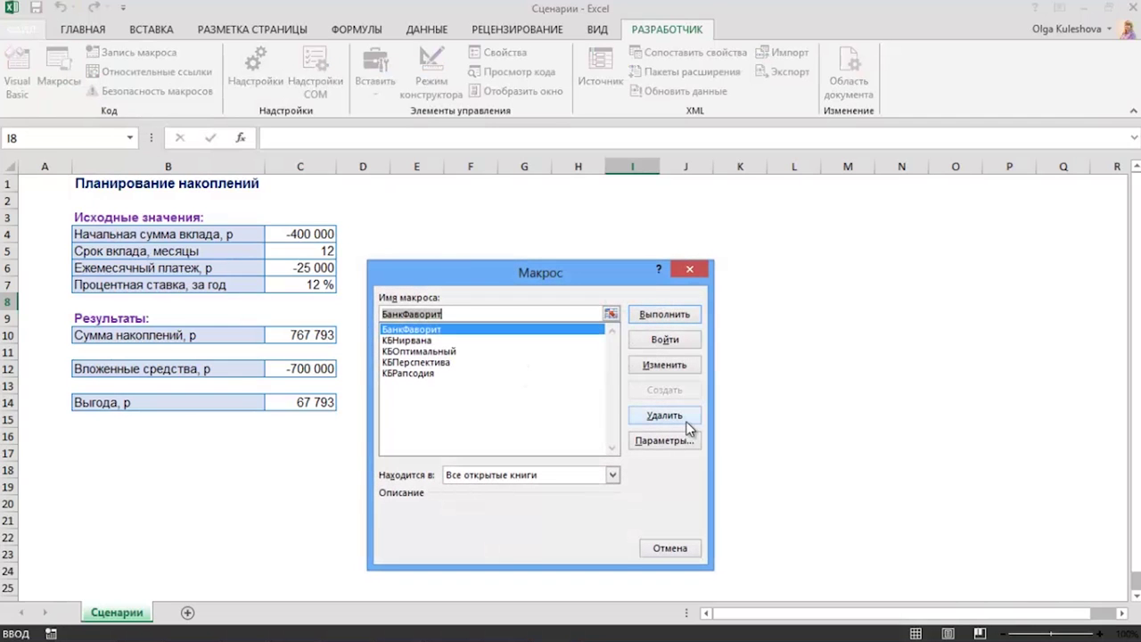
click(684, 368)
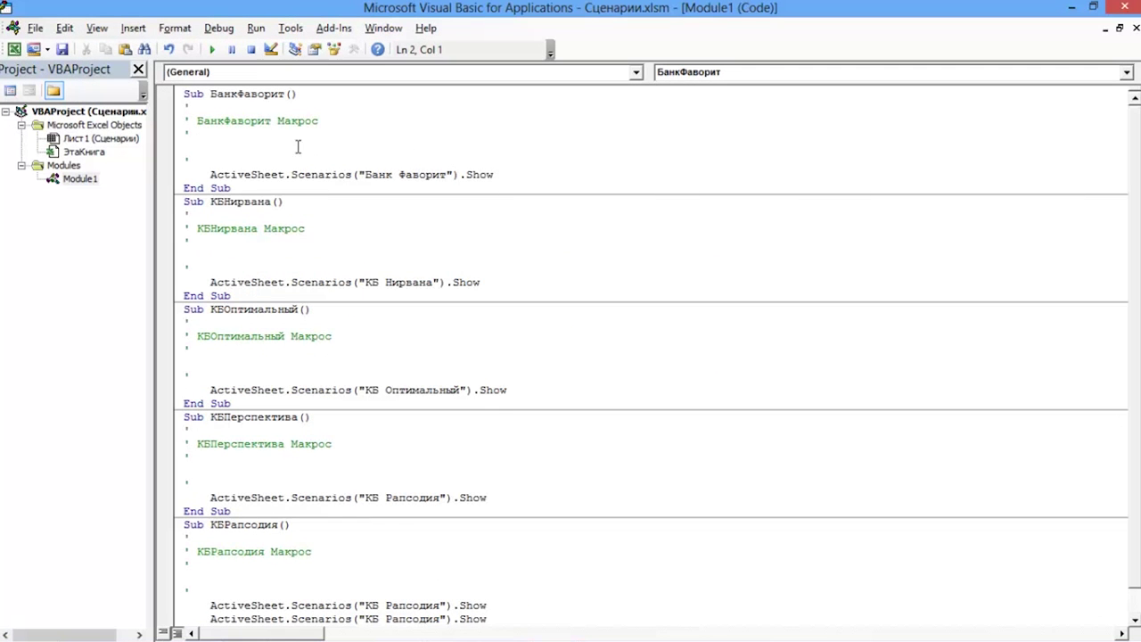
drag(202, 159, 183, 107)
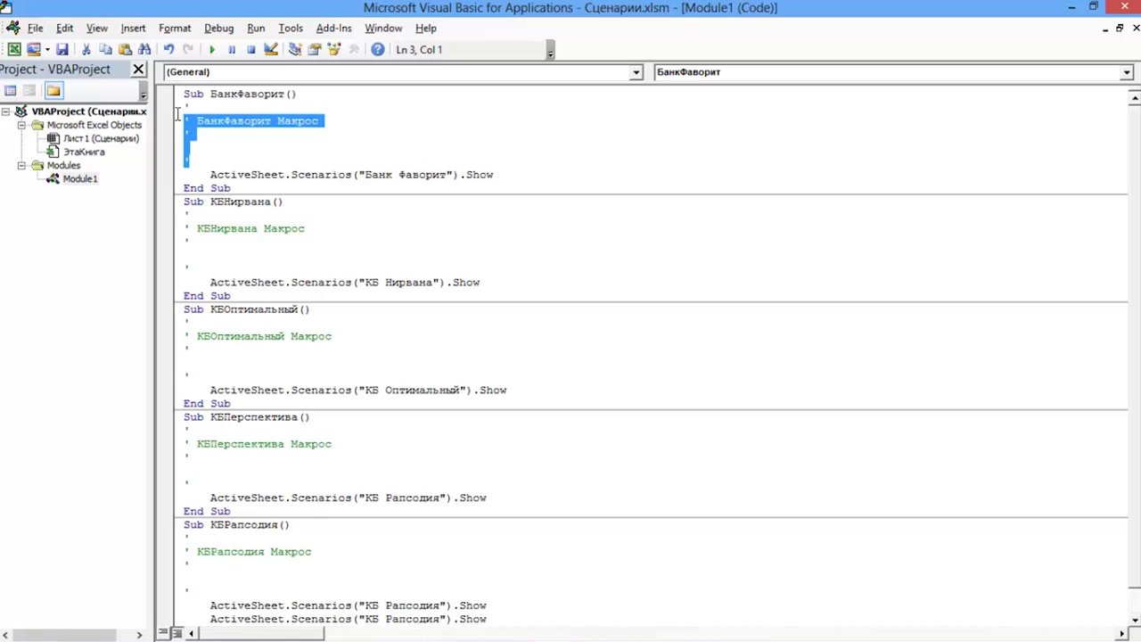
key(Delete)
key(Delete)
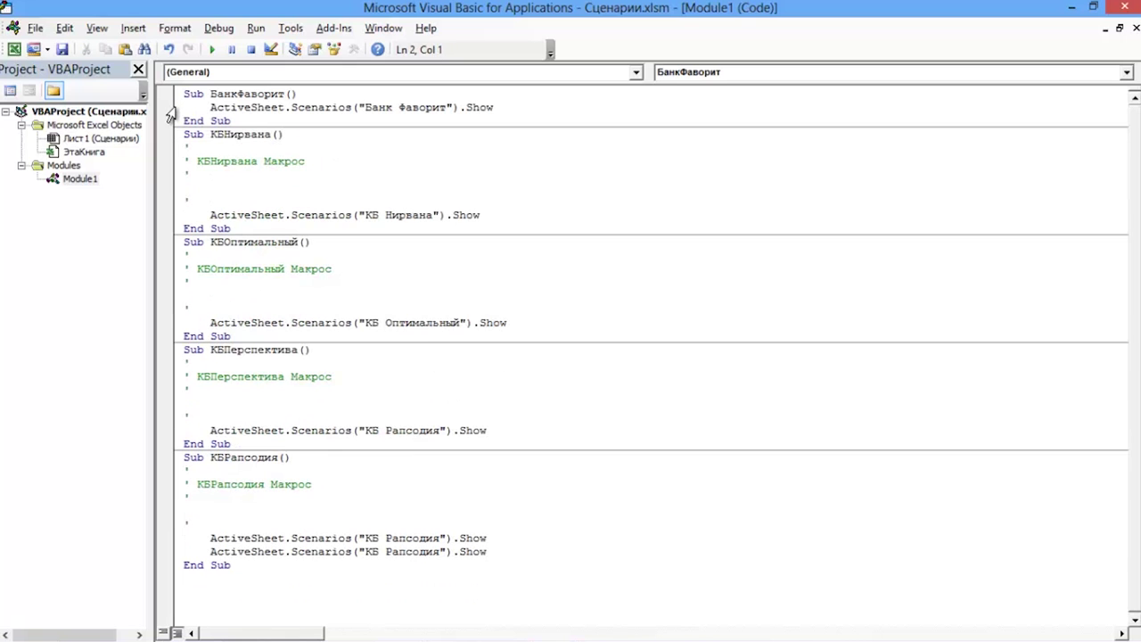
drag(210, 198, 168, 154)
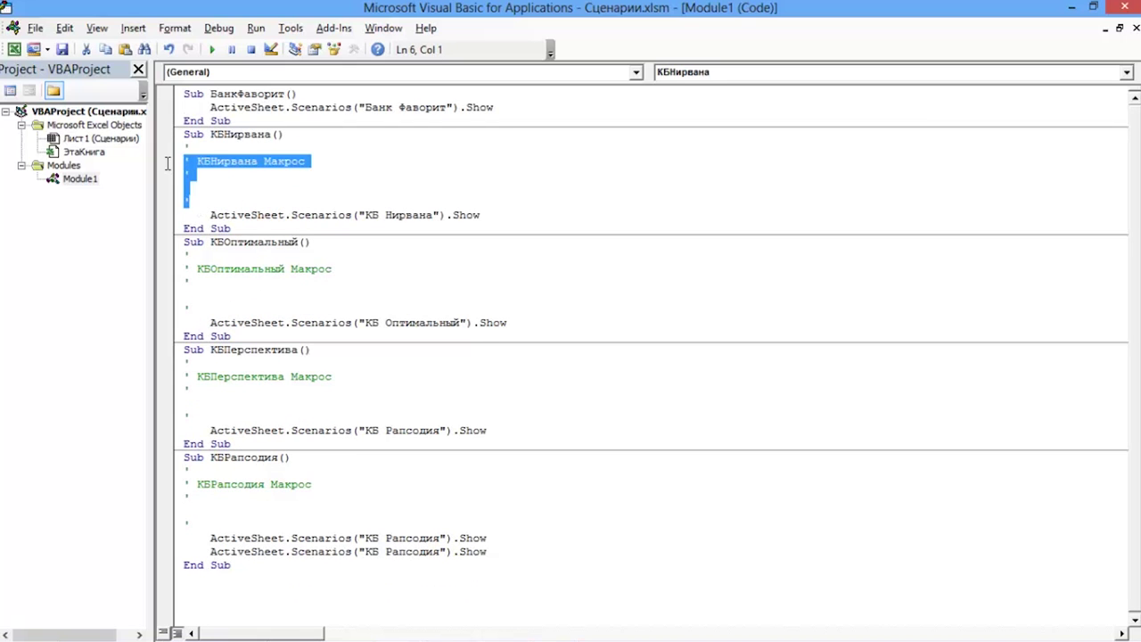
key(Delete)
key(Delete)
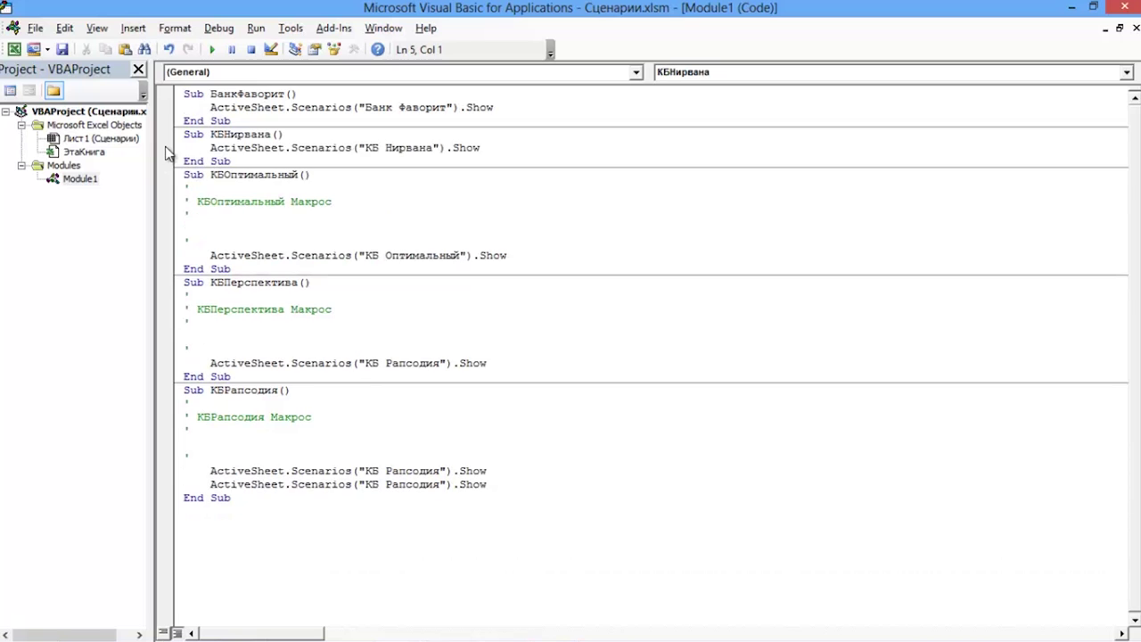
Delete comments from КБОптимальный, КБПерспектива and КБРапсодия, plus КБРапсодия's duplicate Show line.
drag(205, 242, 176, 194)
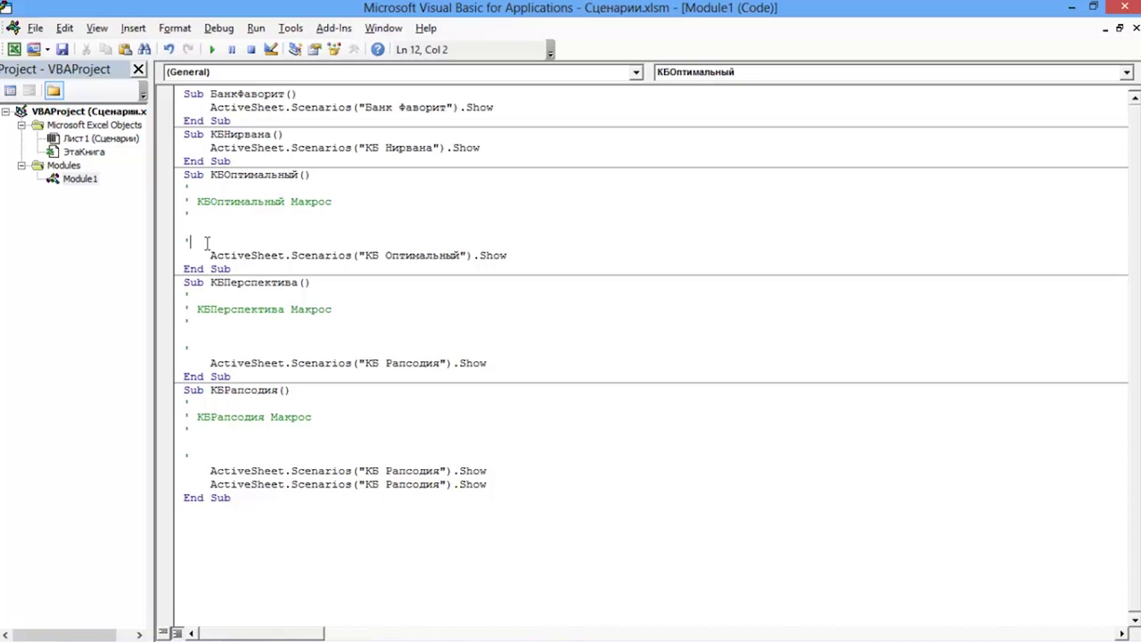
key(Delete)
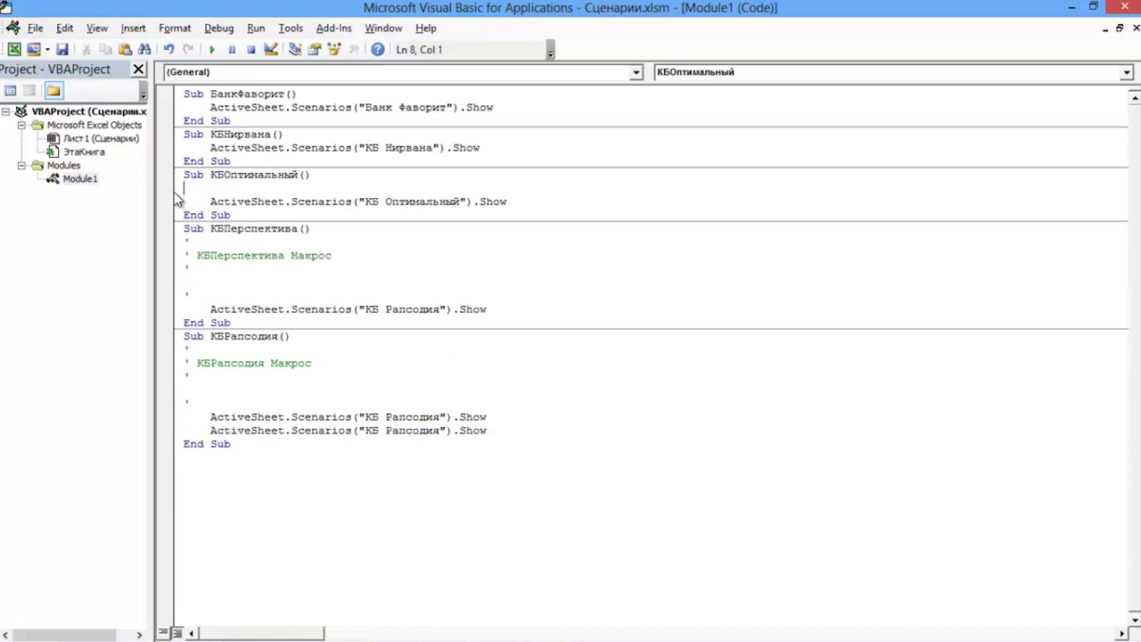
key(Delete)
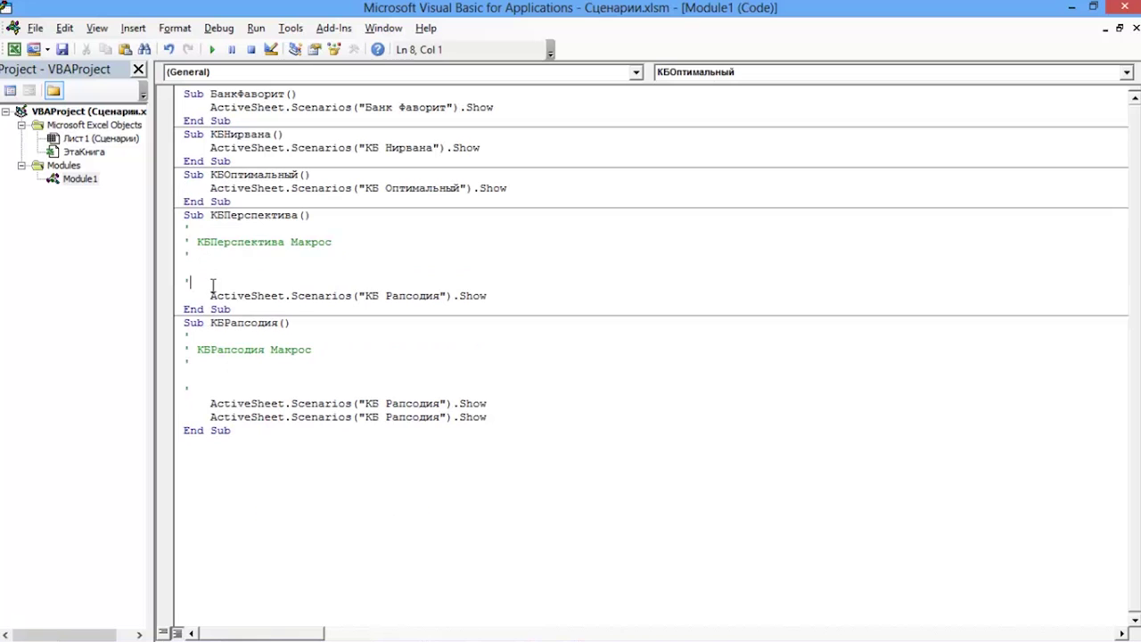
drag(212, 285, 175, 233)
key(Delete)
key(Delete)
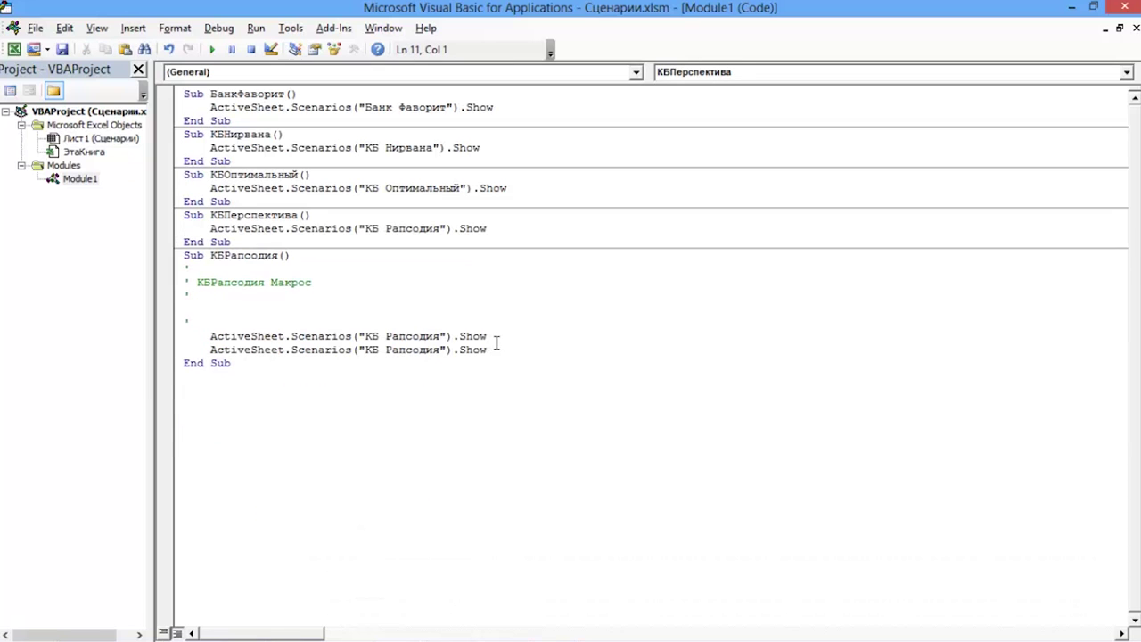
drag(487, 338, 170, 281)
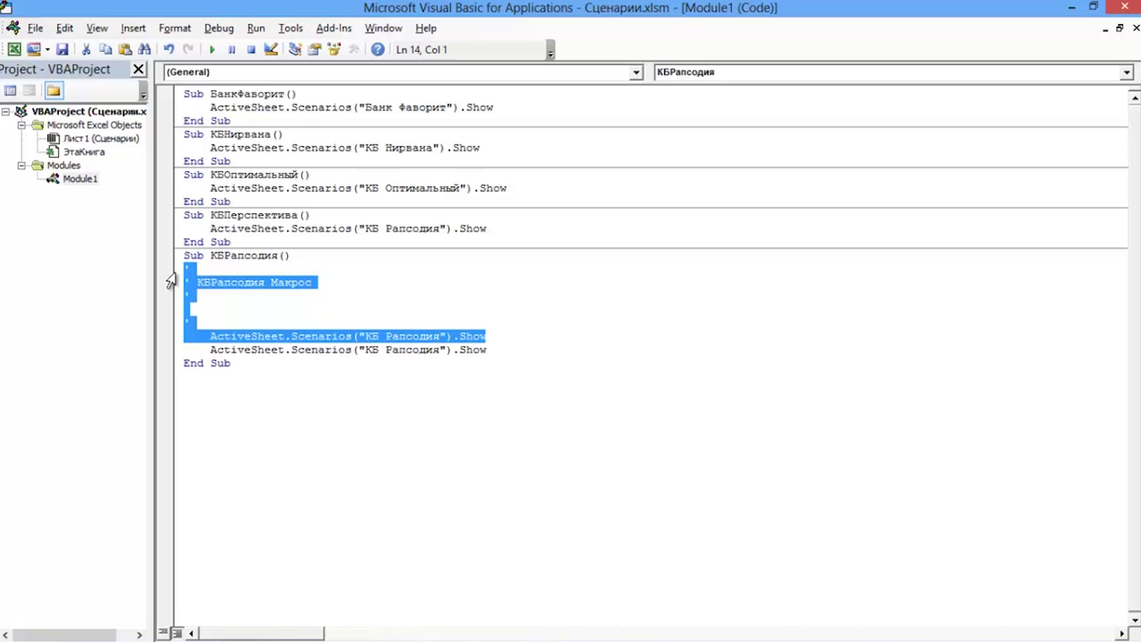
key(Delete)
key(Delete)
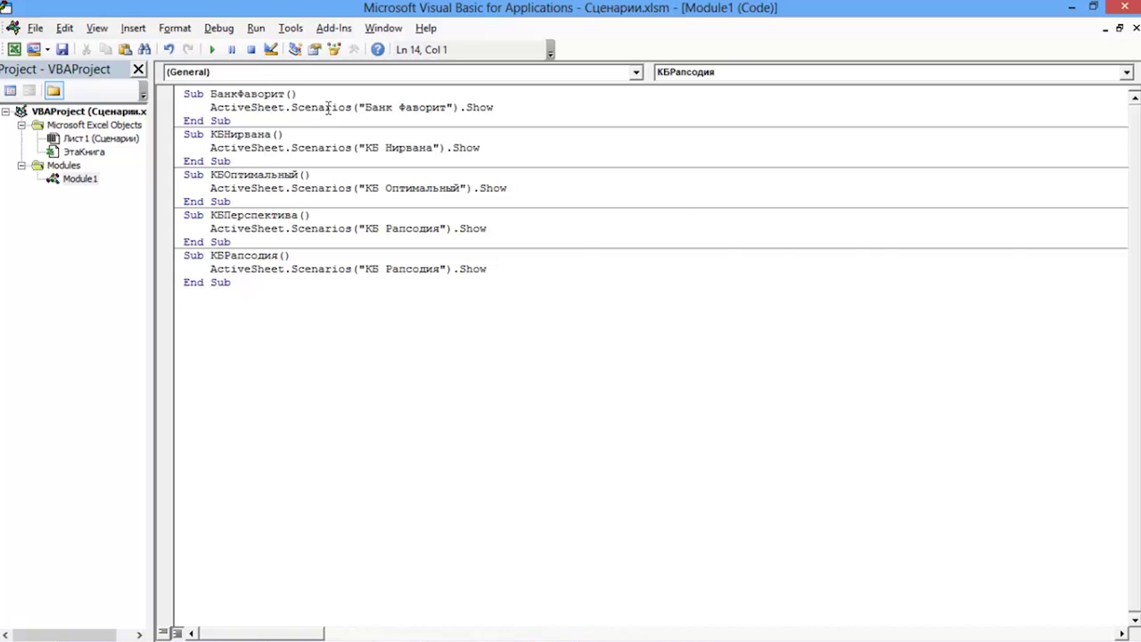
click(14, 49)
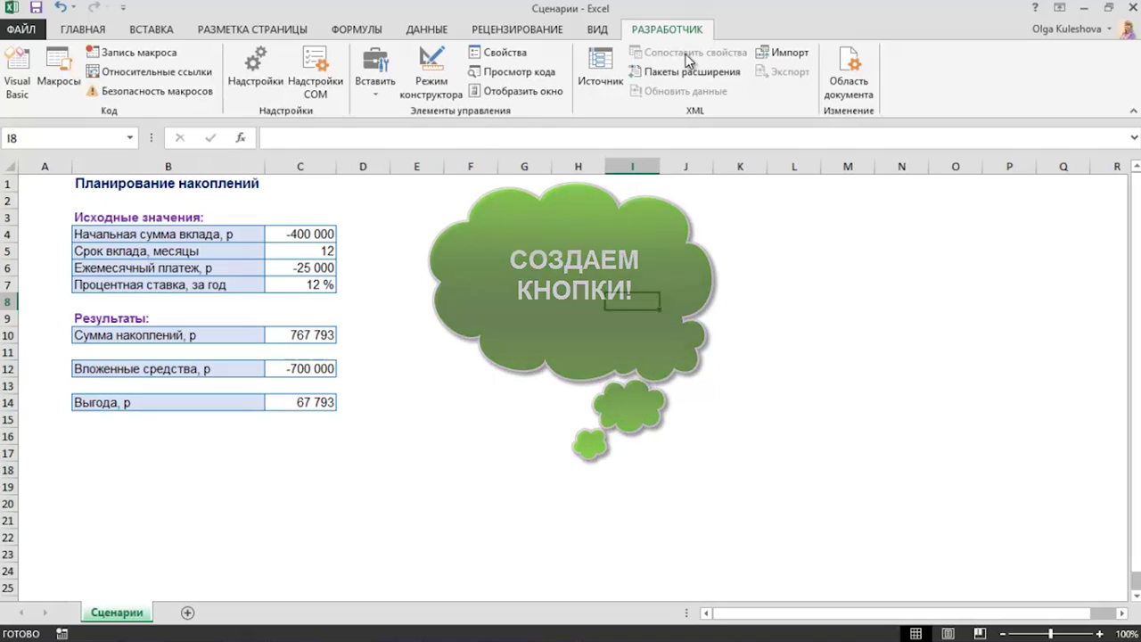
Insert a form button near E4 running БанкФаворит, captioned 'Банк Фаворит' and widened to fit.
click(374, 99)
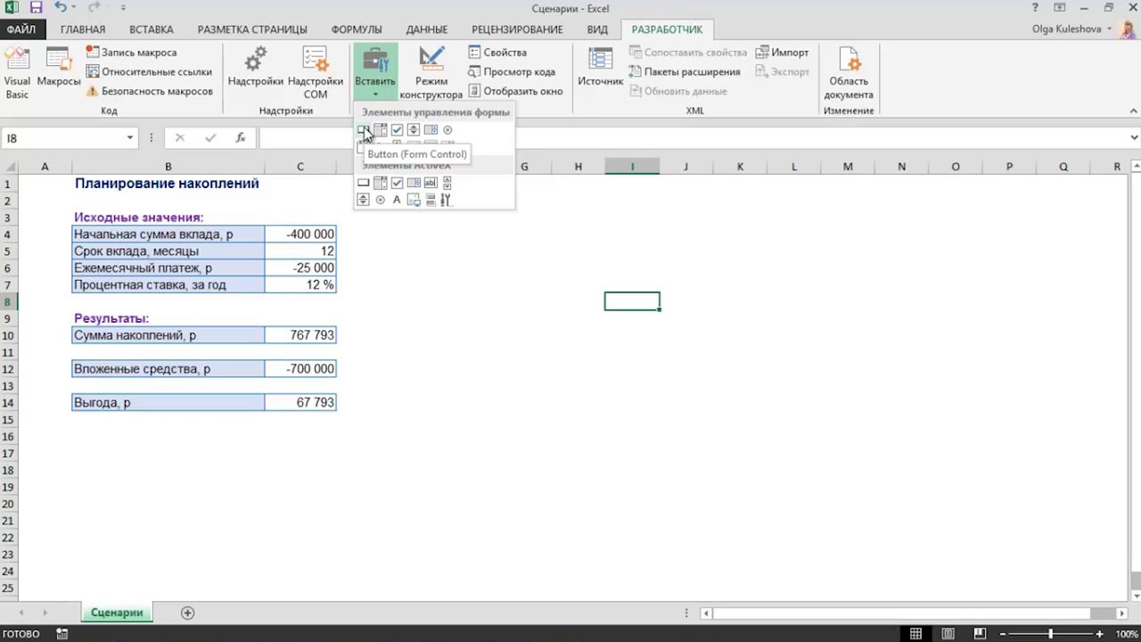
click(364, 131)
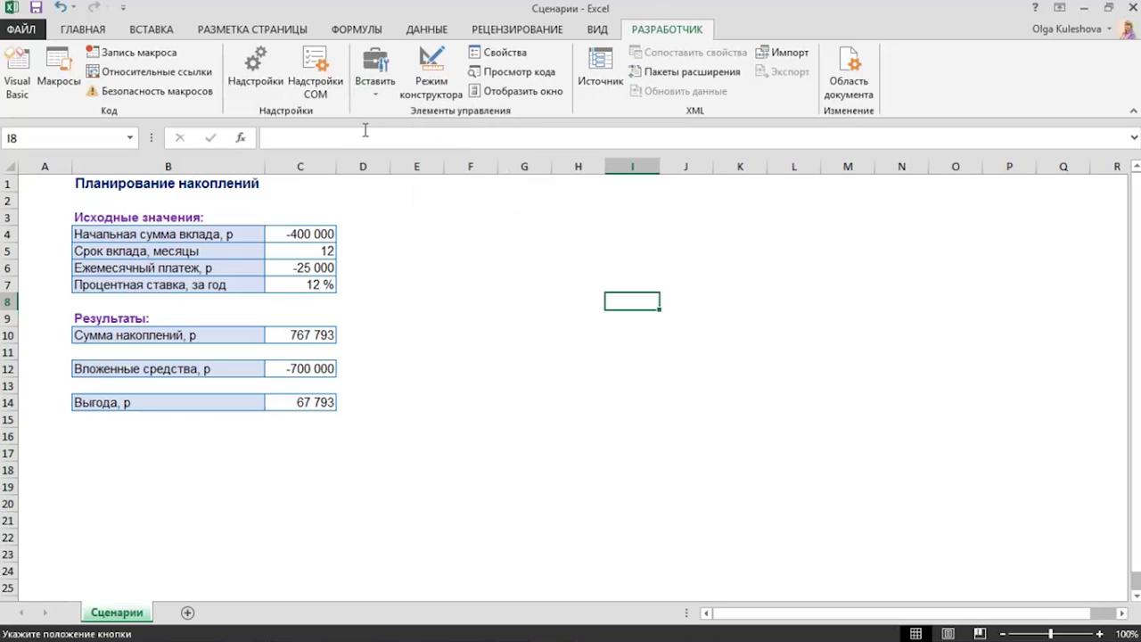
click(398, 231)
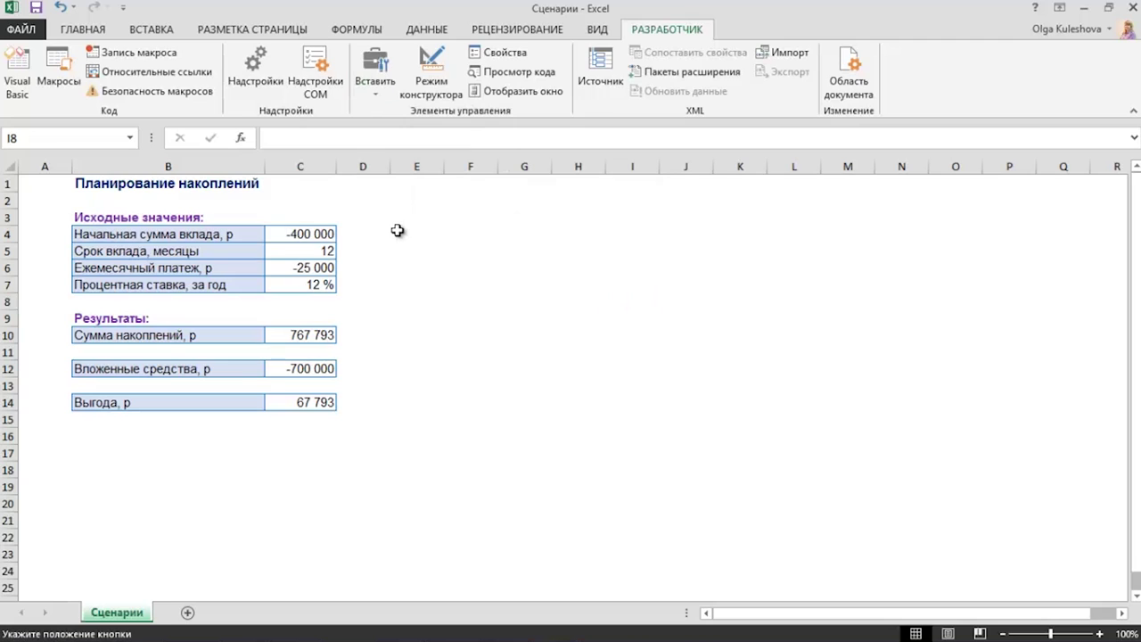
click(449, 330)
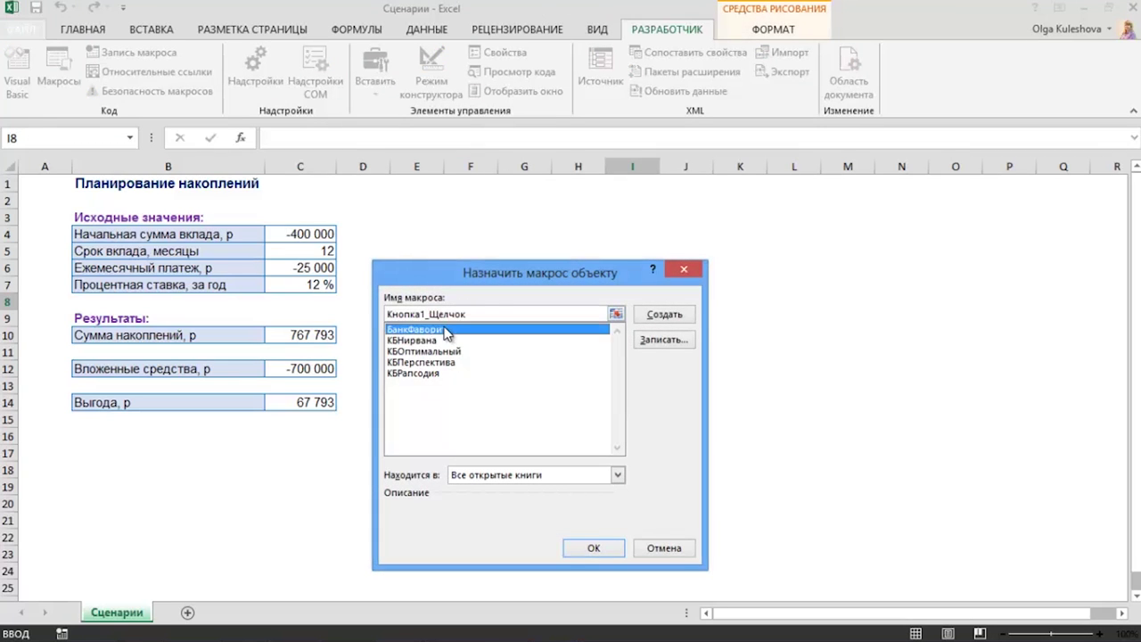
click(592, 546)
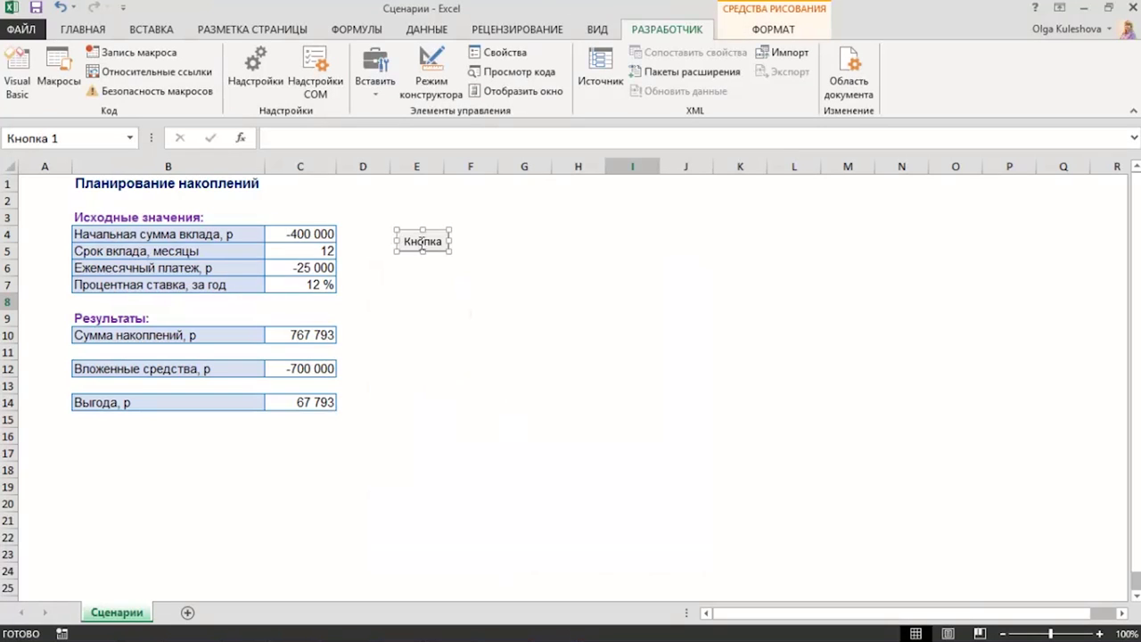
click(407, 241)
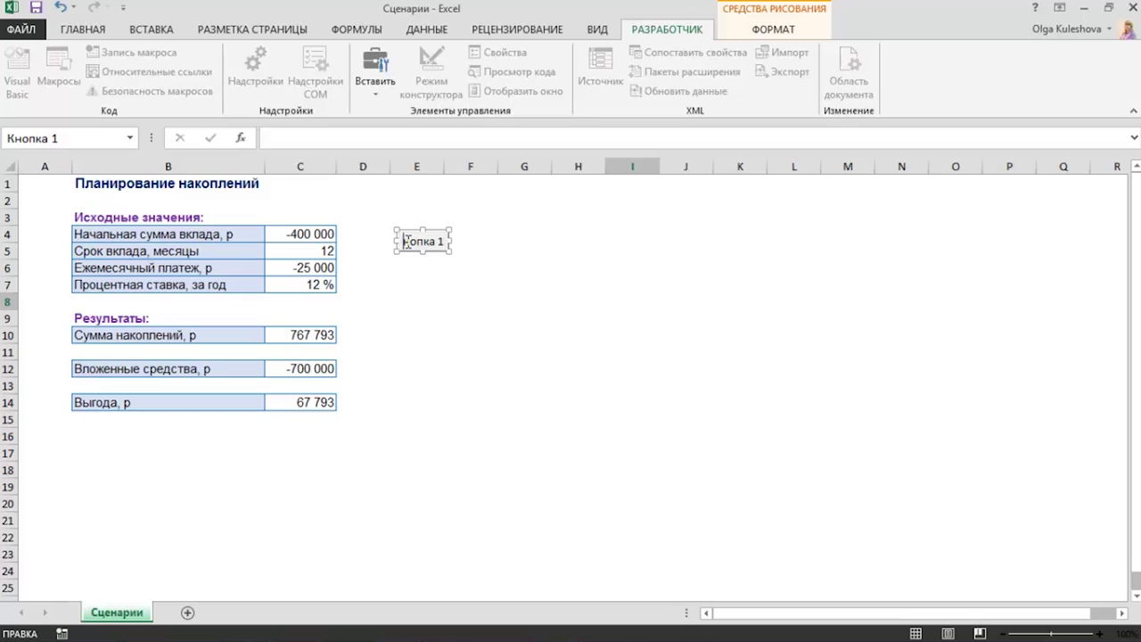
key(BackSpace)
key(BackSpace)
key(BackSpace)
text(Фав)
text(орит)
drag(451, 241, 489, 241)
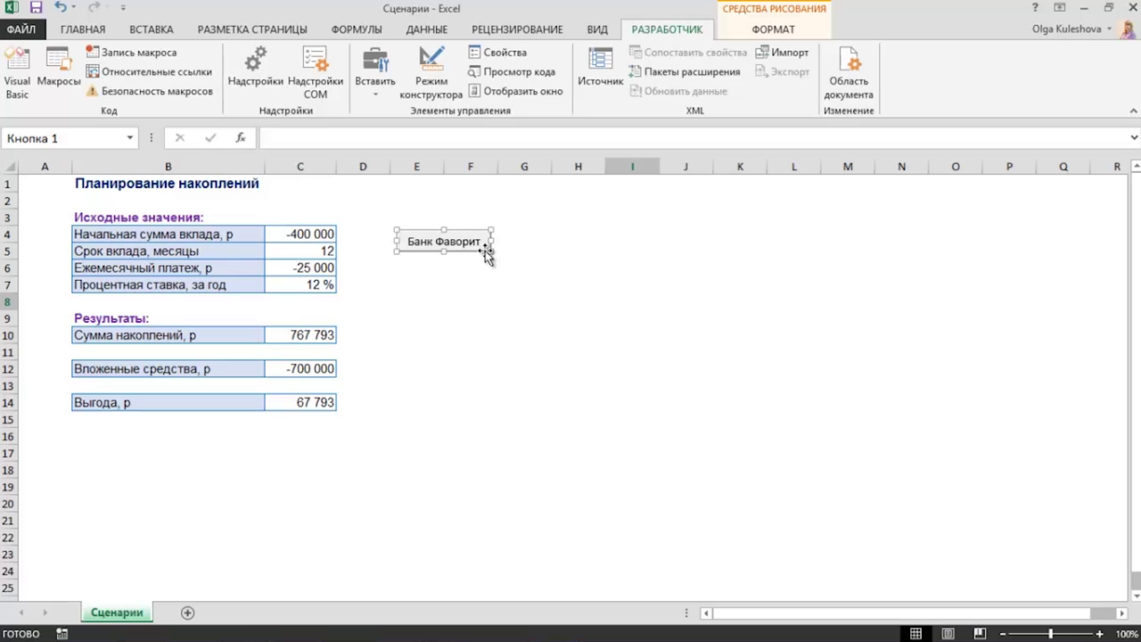
click(403, 272)
Add a 'КБ Нирвана' form button at E6 running the КБНирвана macro.
click(378, 82)
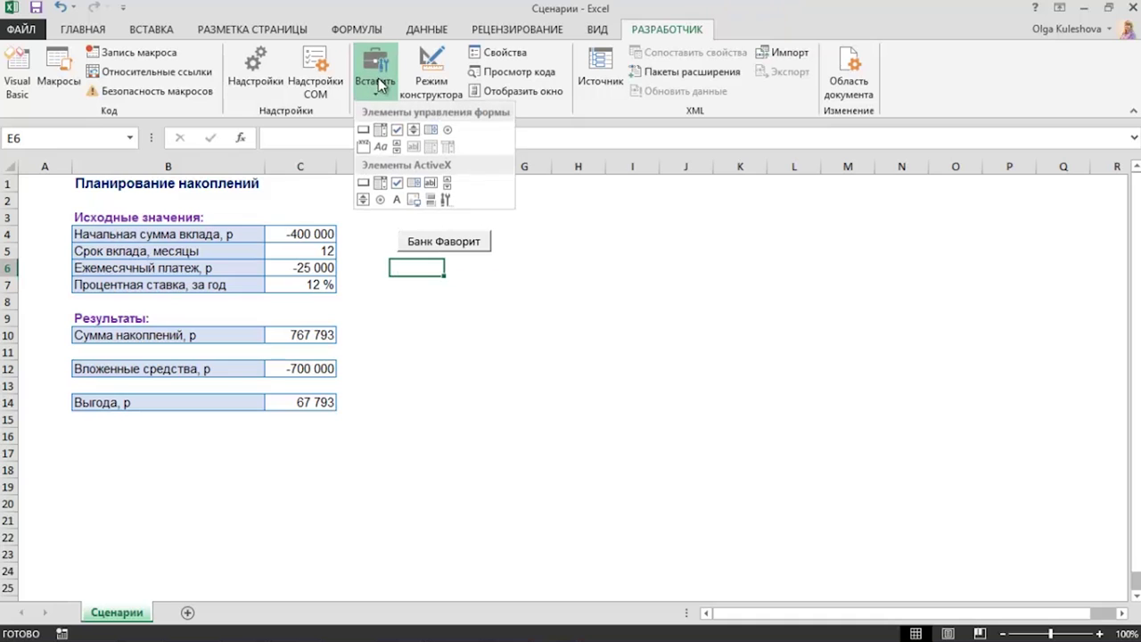
click(365, 130)
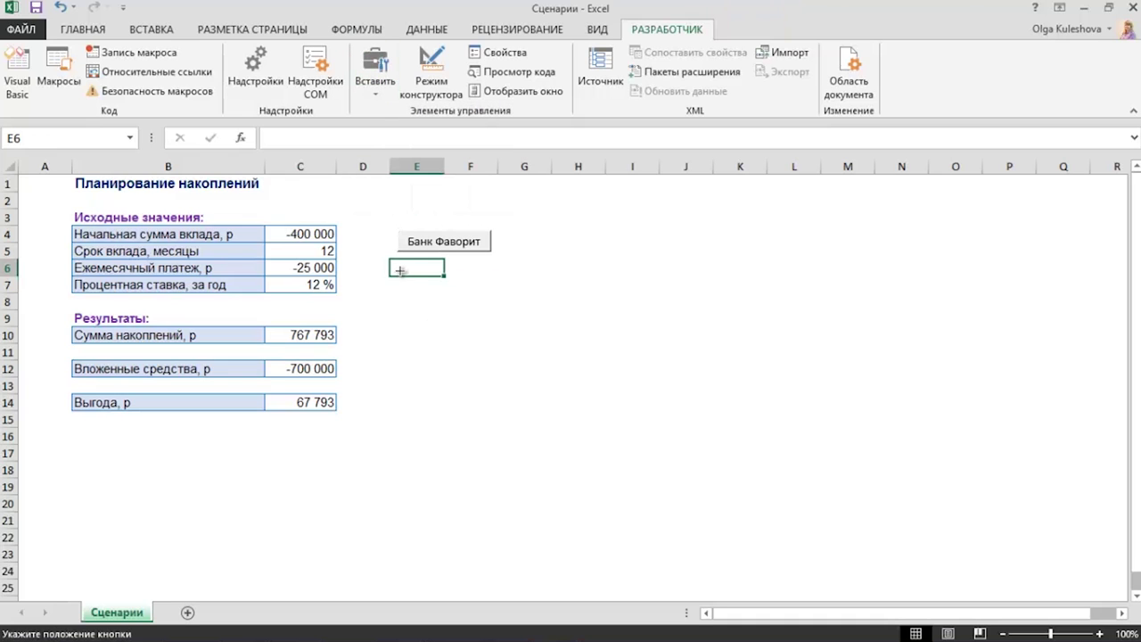
click(400, 270)
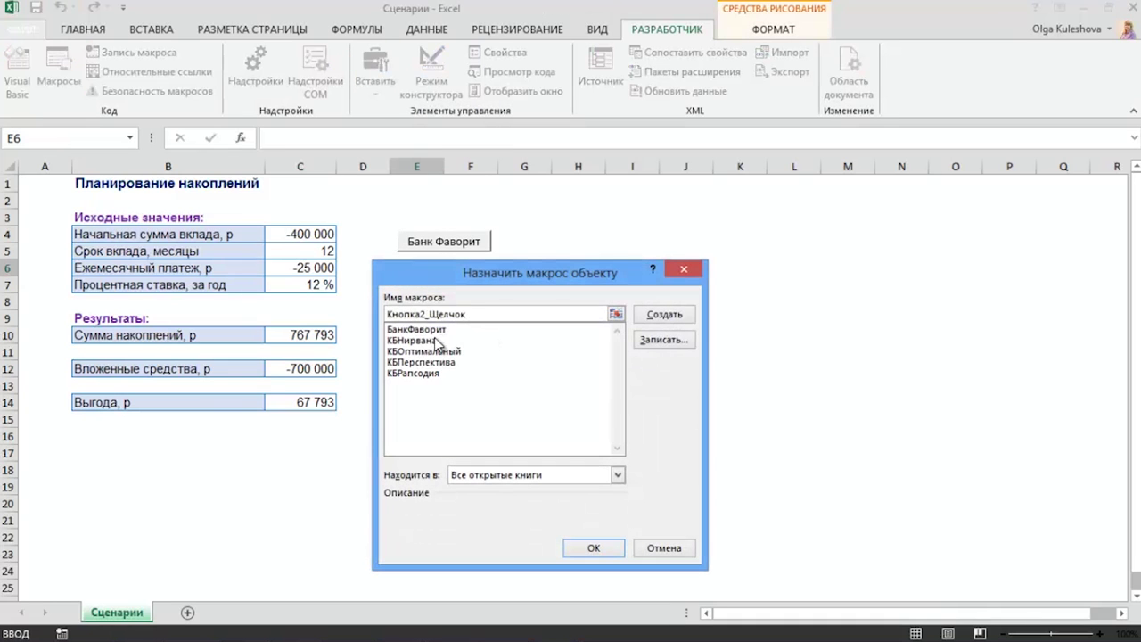
double_click(436, 344)
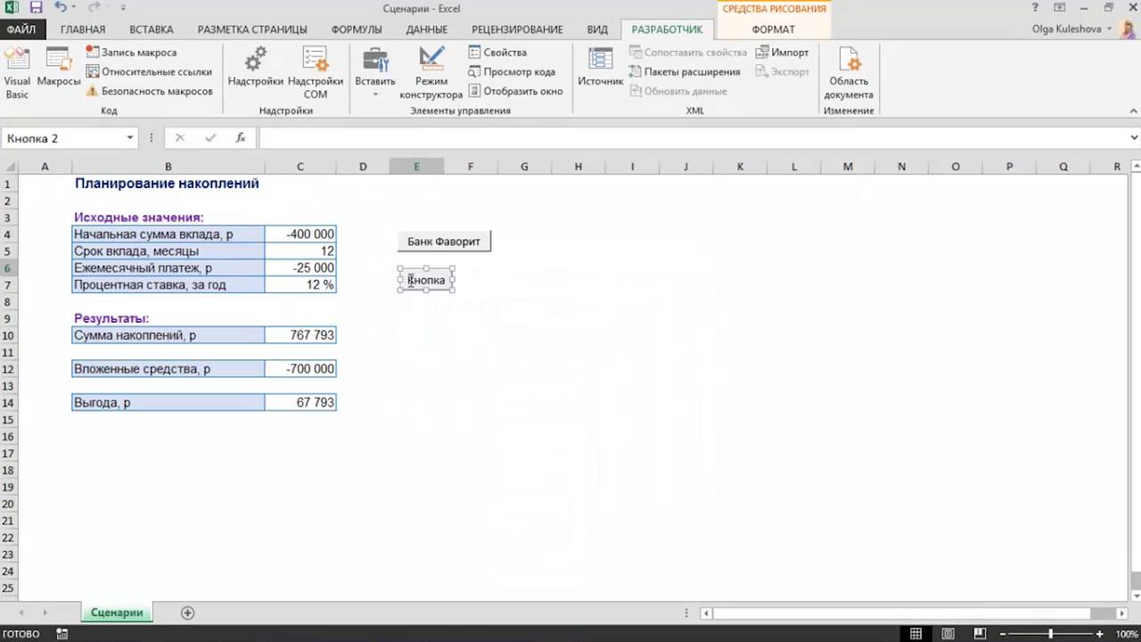
click(410, 280)
key(ctrl+a)
key(BackSpace)
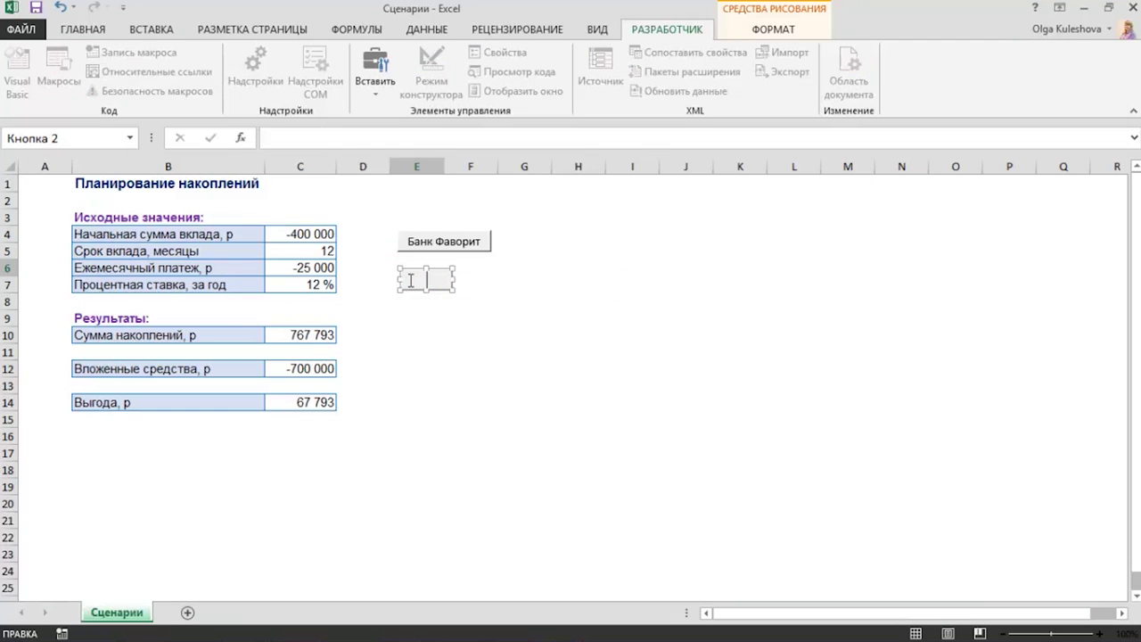
text(Нирв)
text(ана)
drag(454, 289, 492, 291)
click(414, 350)
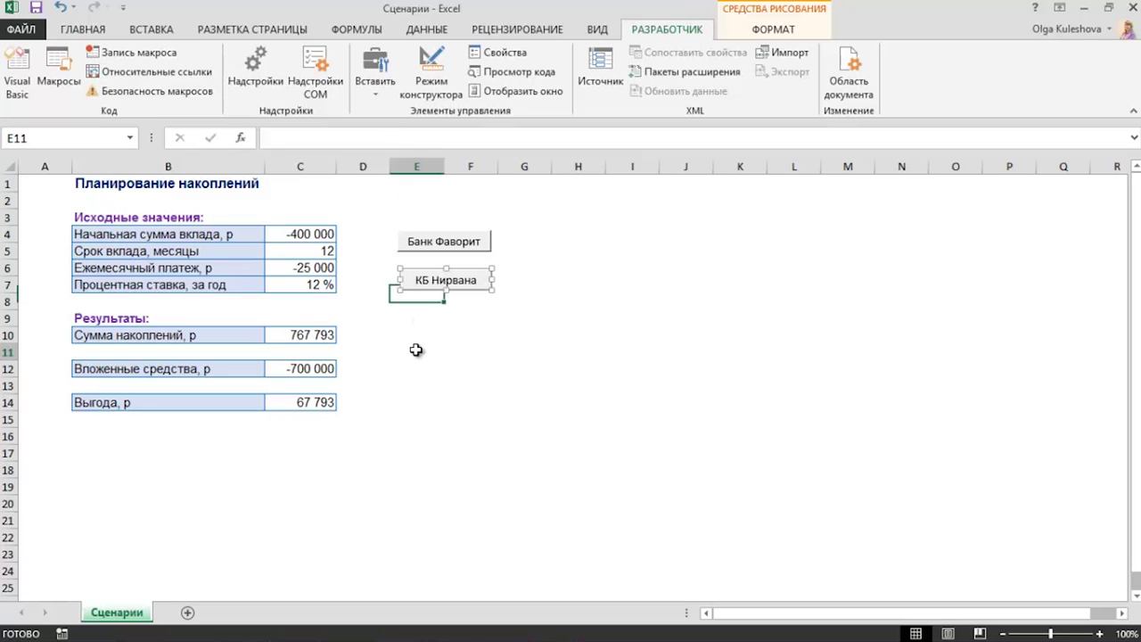
Add a 'КБ Оптимальный' button below it running the КБОптимальный macro.
click(375, 76)
click(363, 130)
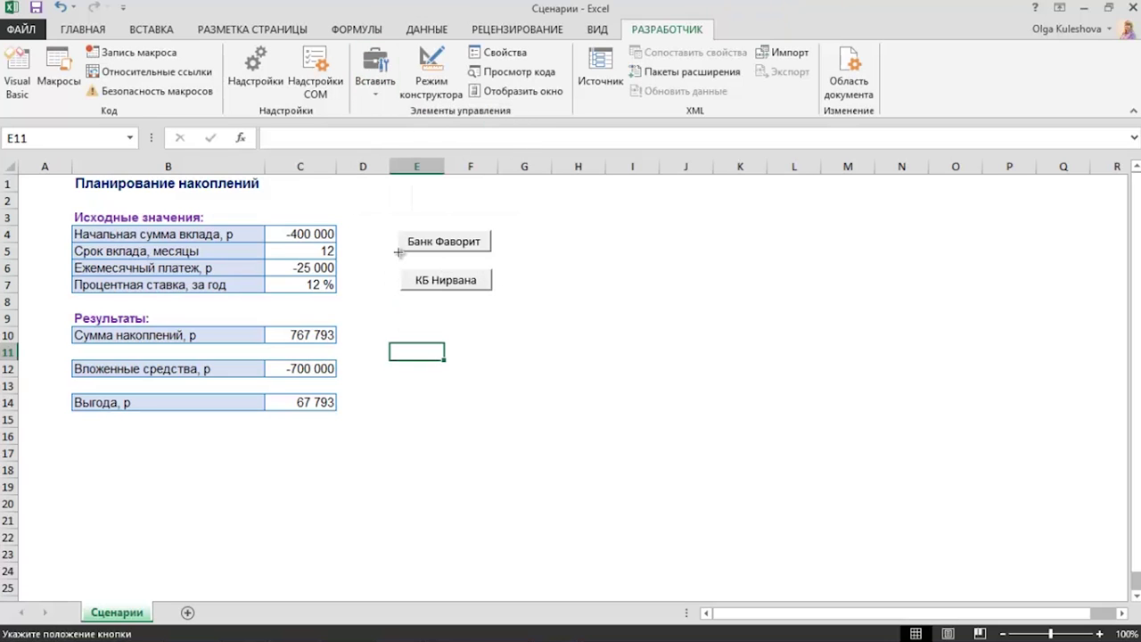
click(406, 303)
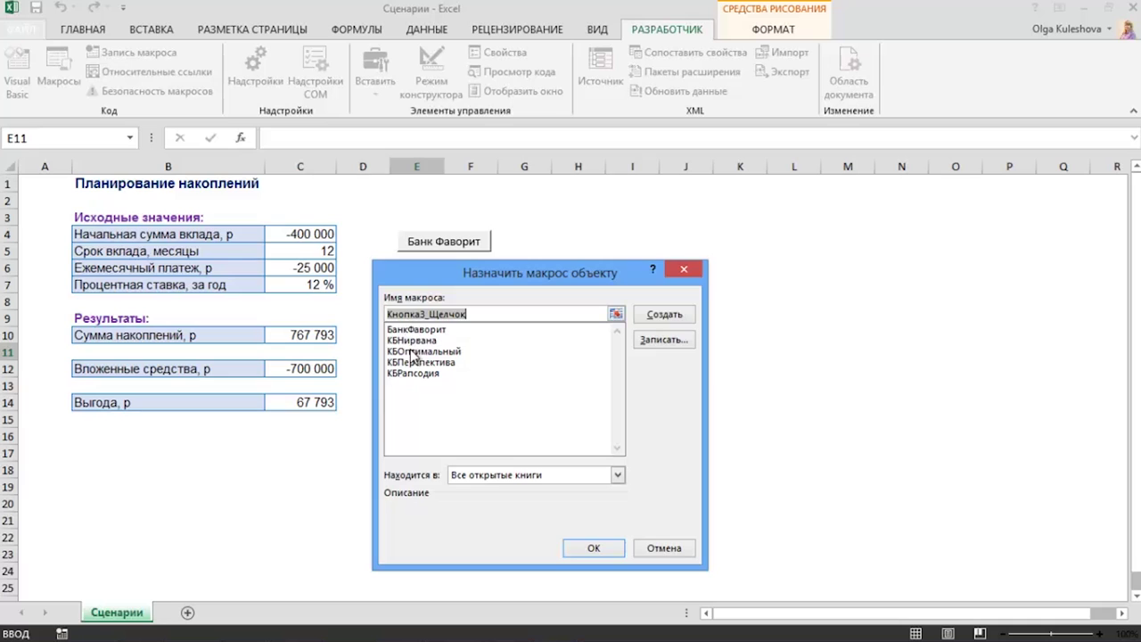
double_click(413, 352)
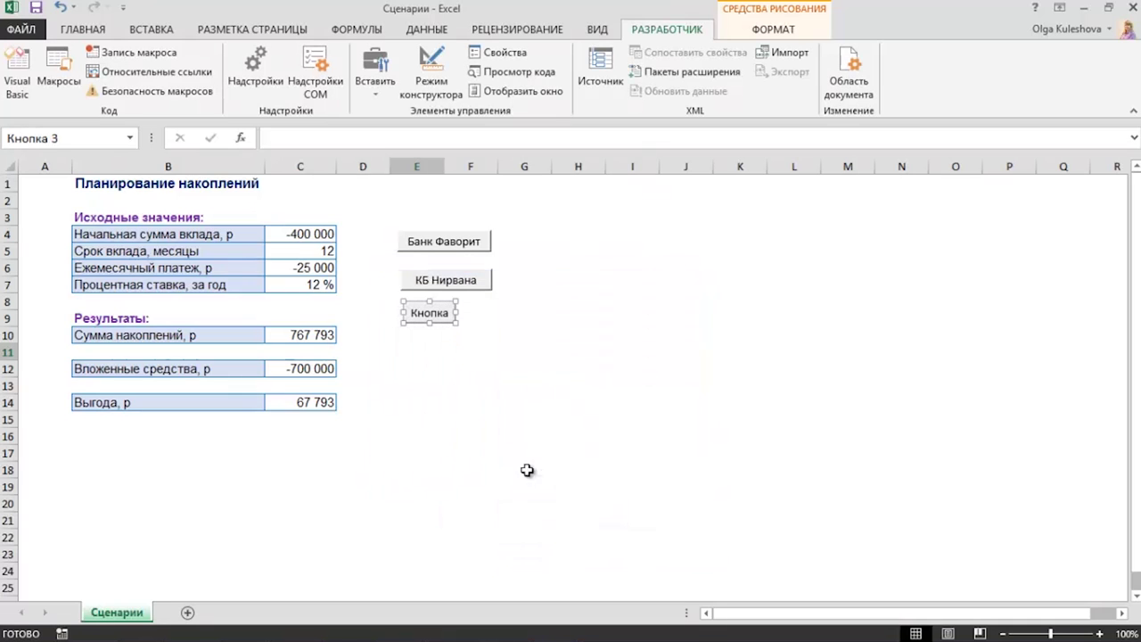
click(416, 314)
key(ctrl+a)
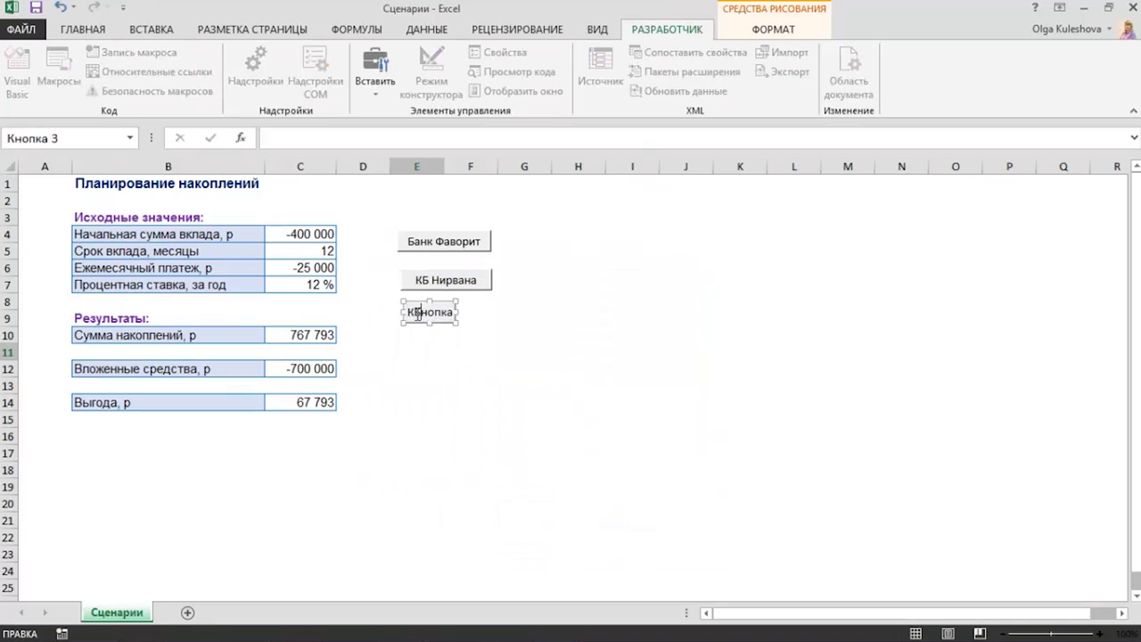
text(Оптимальный)
key(Delete)
key(Delete)
key(Delete)
drag(458, 313, 508, 313)
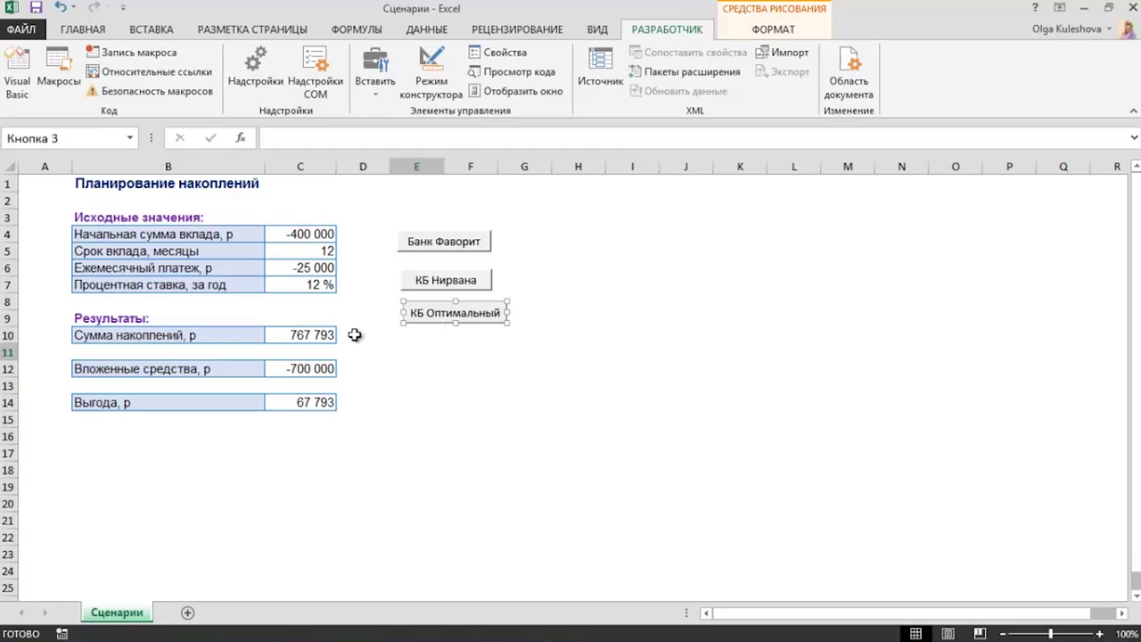
Add a 'КБ Перспектива' button below it running the КБПерспектива macro.
click(377, 92)
click(363, 127)
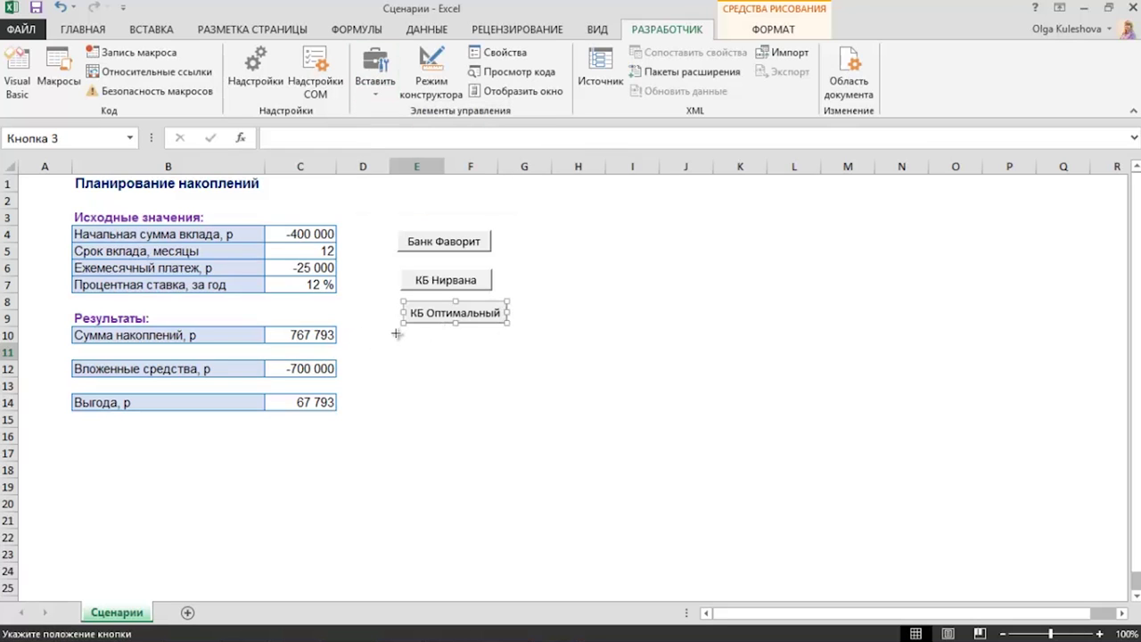
drag(408, 348, 446, 374)
double_click(438, 363)
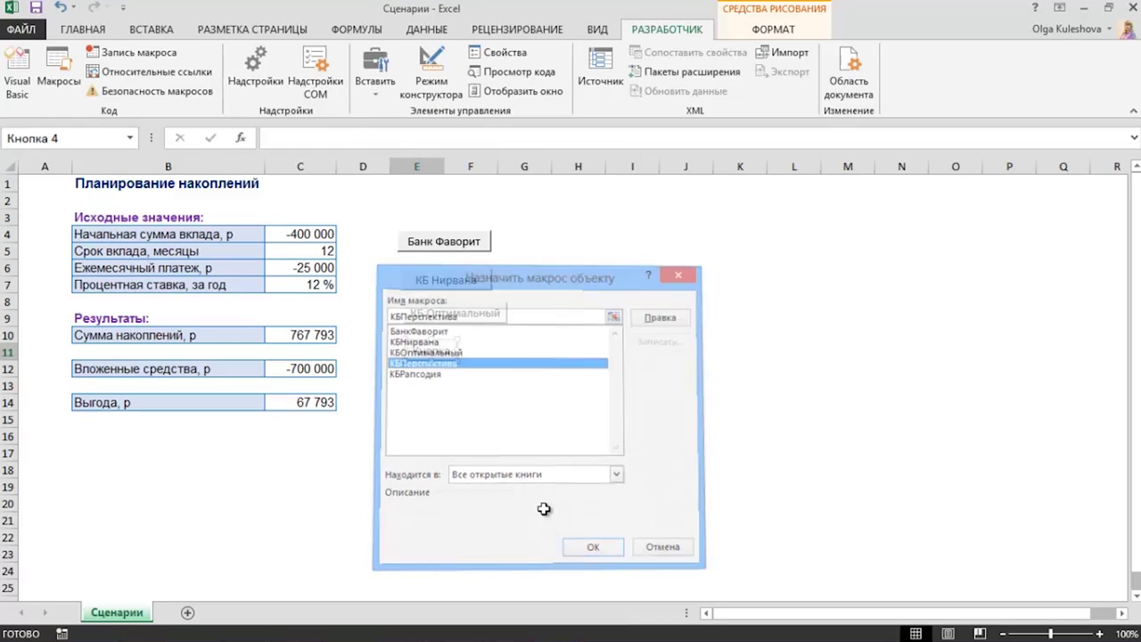
click(417, 351)
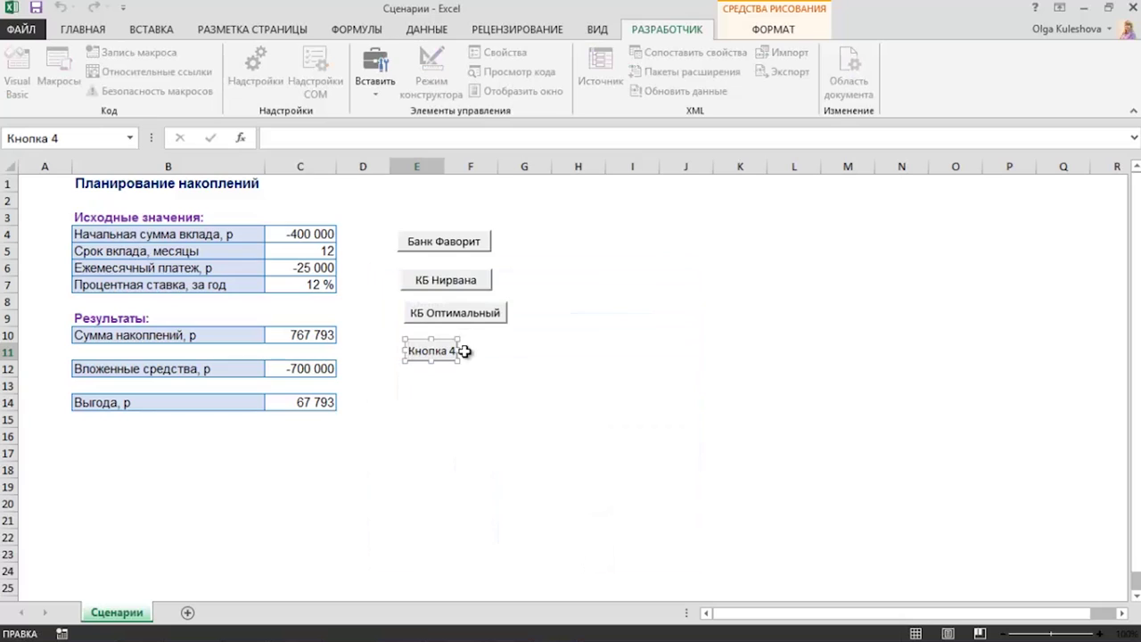
key(ctrl+a)
text(КБ Перспек)
text(ти)
key(Delete)
key(Delete)
key(Delete)
key(Delete)
key(Delete)
key(Delete)
mouse_move(457, 349)
mouse_down()
mouse_move(519, 347)
mouse_move(503, 348)
mouse_up()
Add a 'КБ Рапсодия' button at the bottom running the КБРапсодия macro.
click(379, 96)
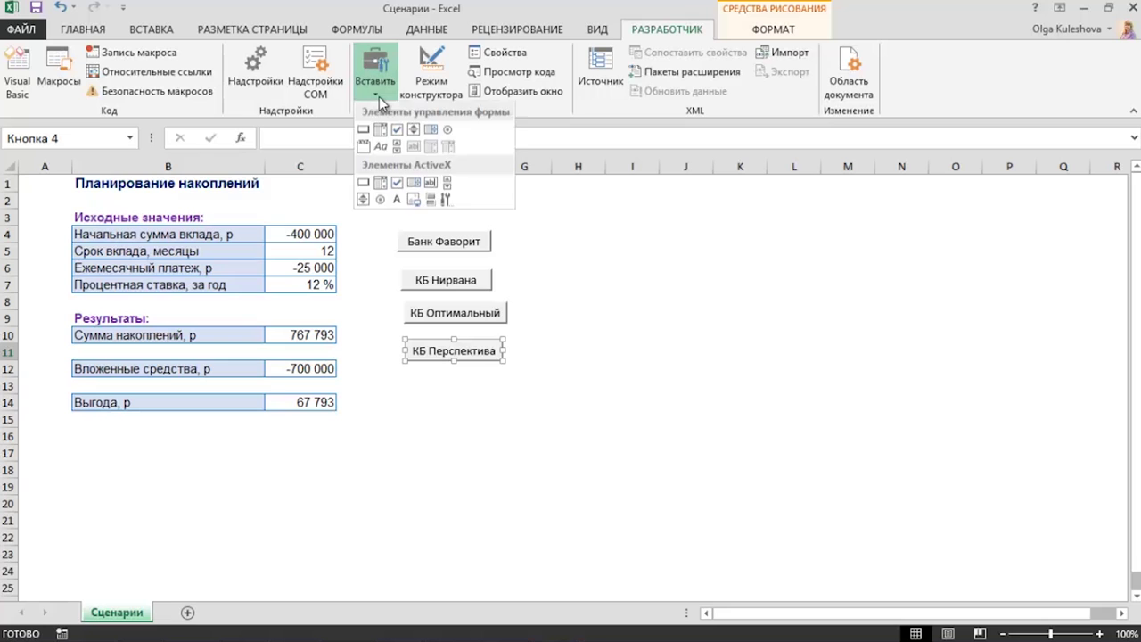
click(363, 124)
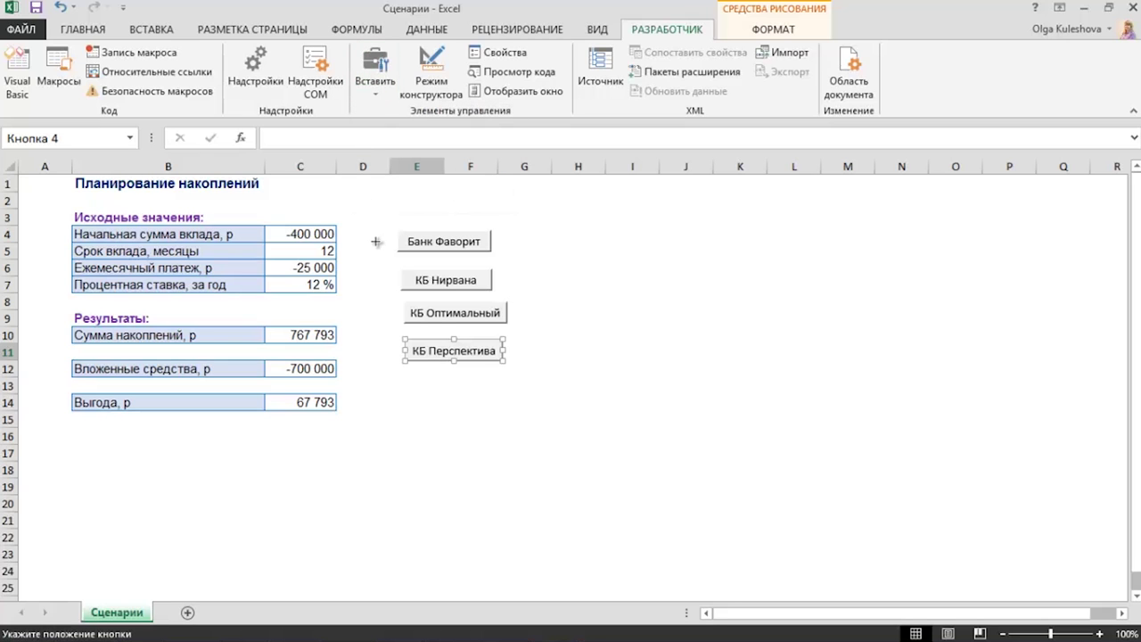
click(405, 380)
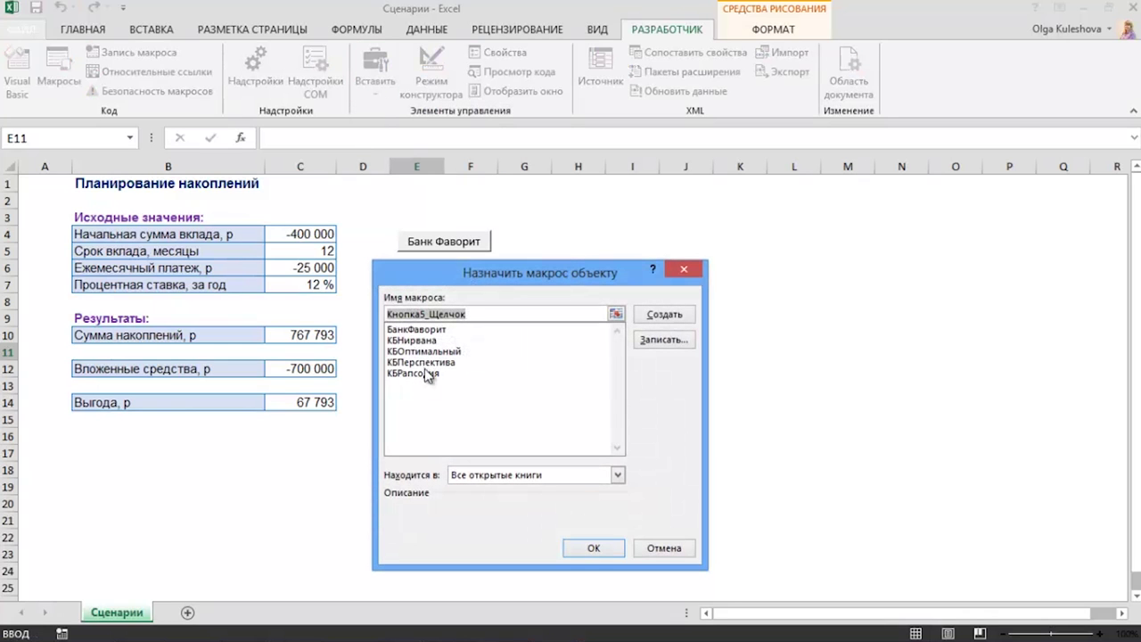
click(460, 369)
key(Return)
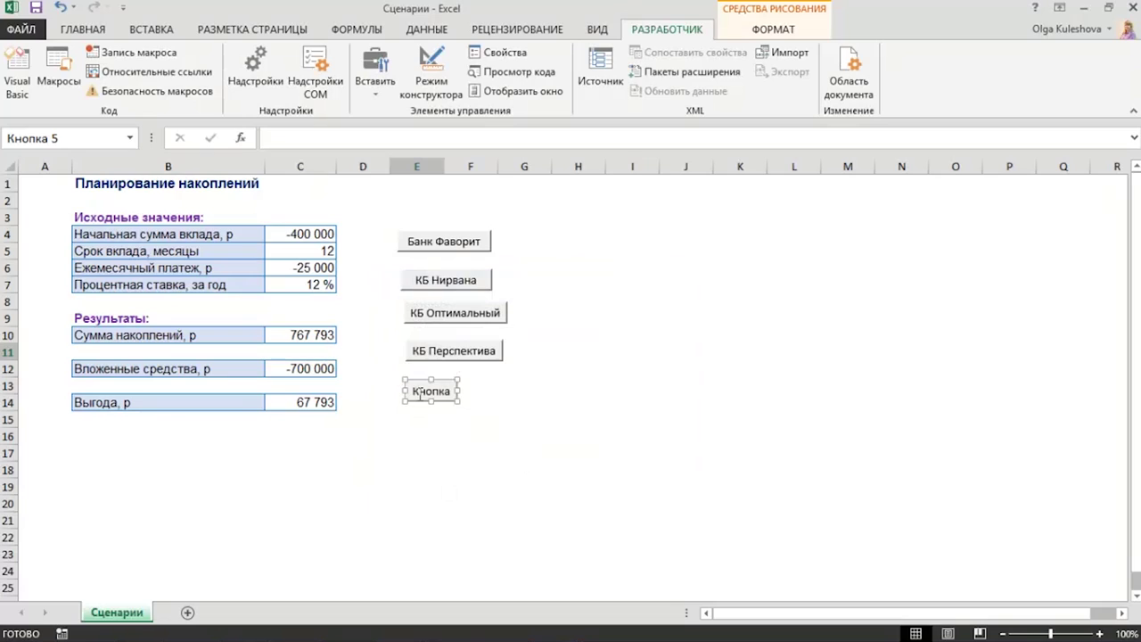
click(420, 394)
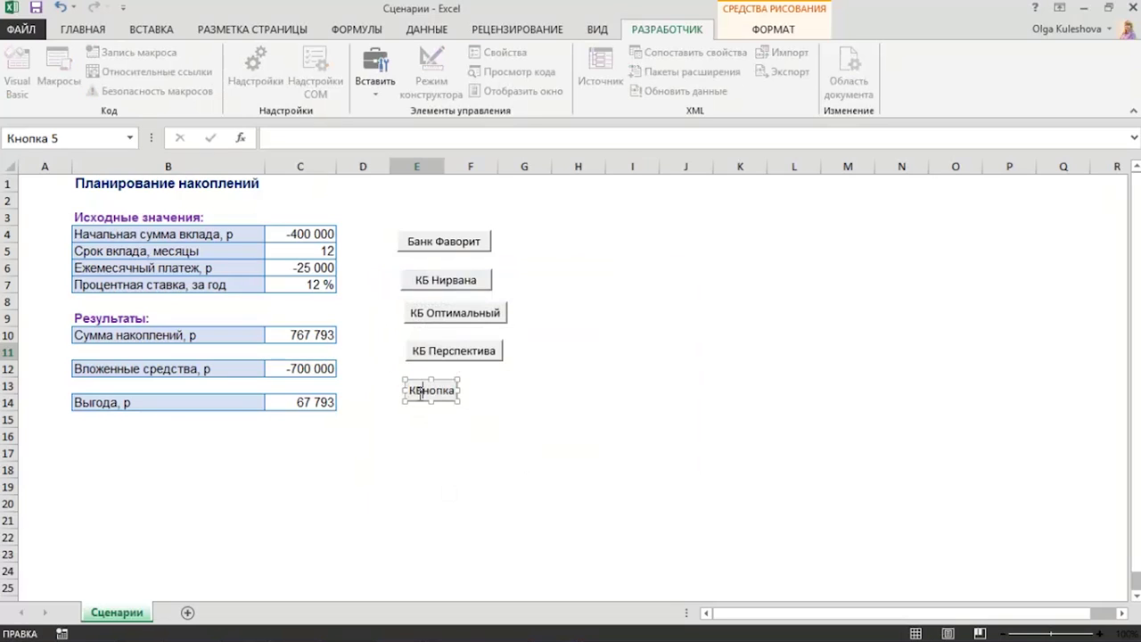
text(КБ Рапсоди)
key(ctrl+z)
drag(456, 391, 489, 390)
Select all five bank buttons and line them up along their left edges.
click(504, 425)
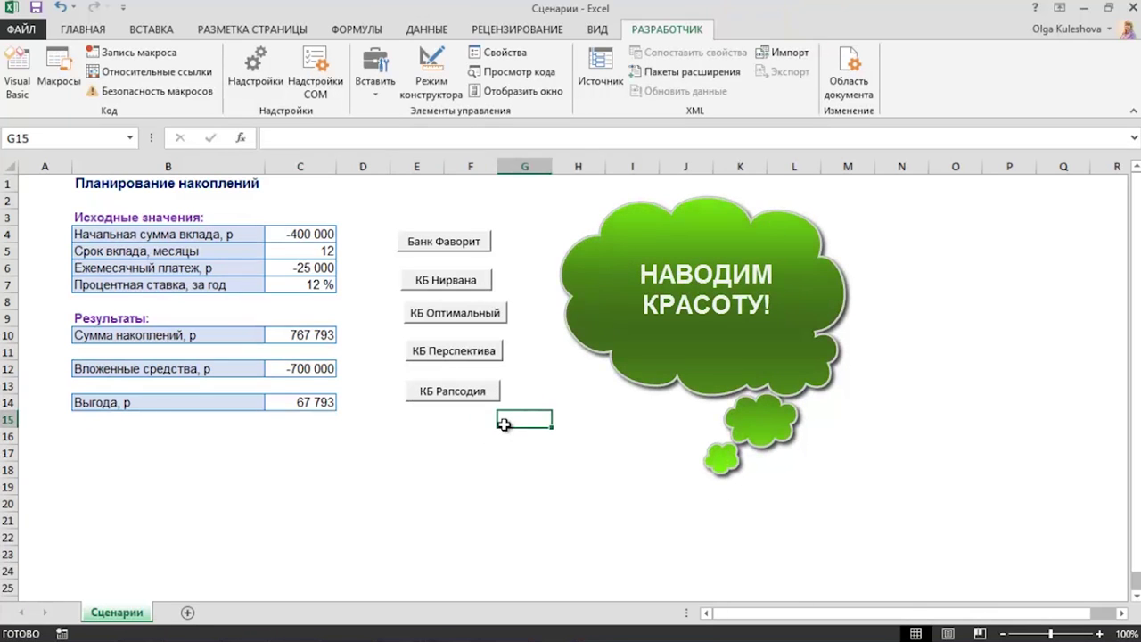
ctrl+click(482, 246)
ctrl+click(481, 284)
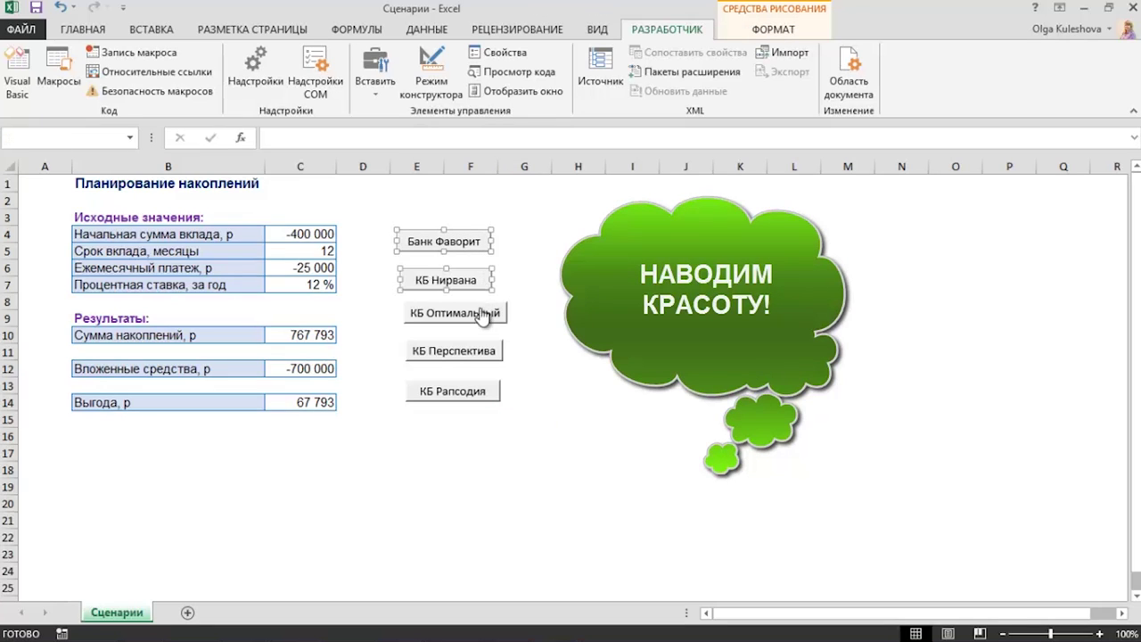
ctrl+click(482, 315)
ctrl+click(483, 353)
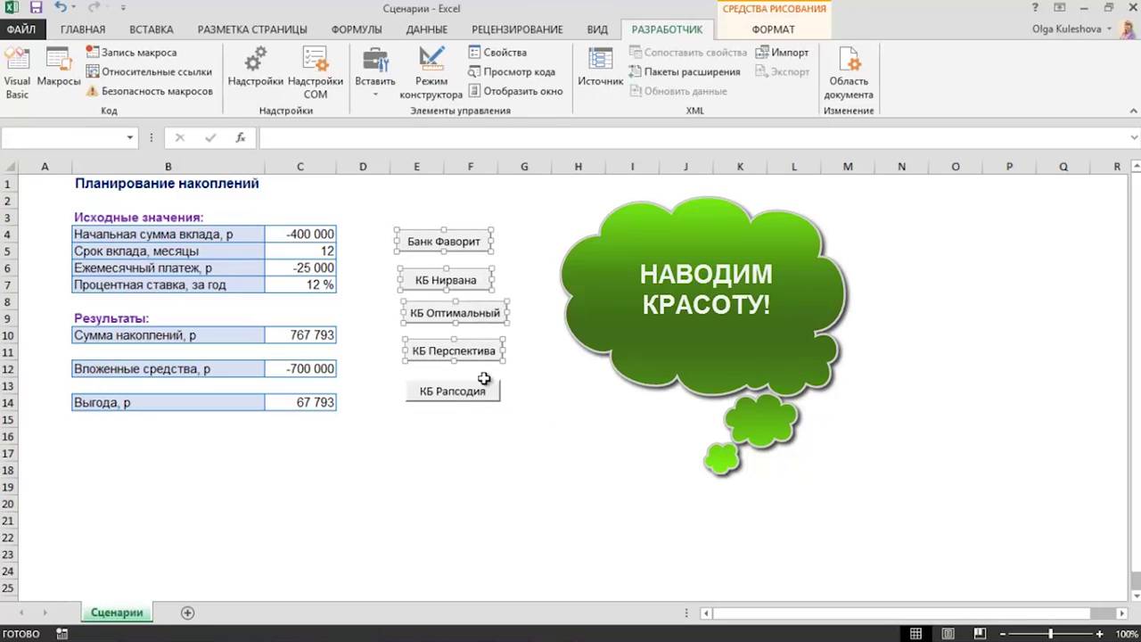
ctrl+click(488, 386)
click(778, 30)
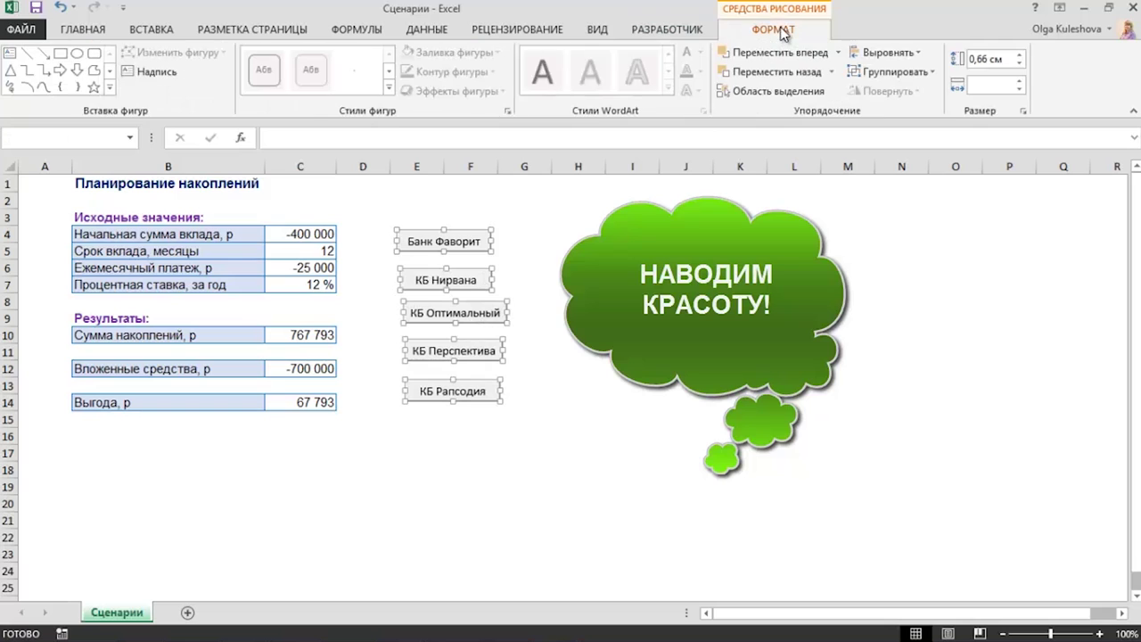
click(908, 53)
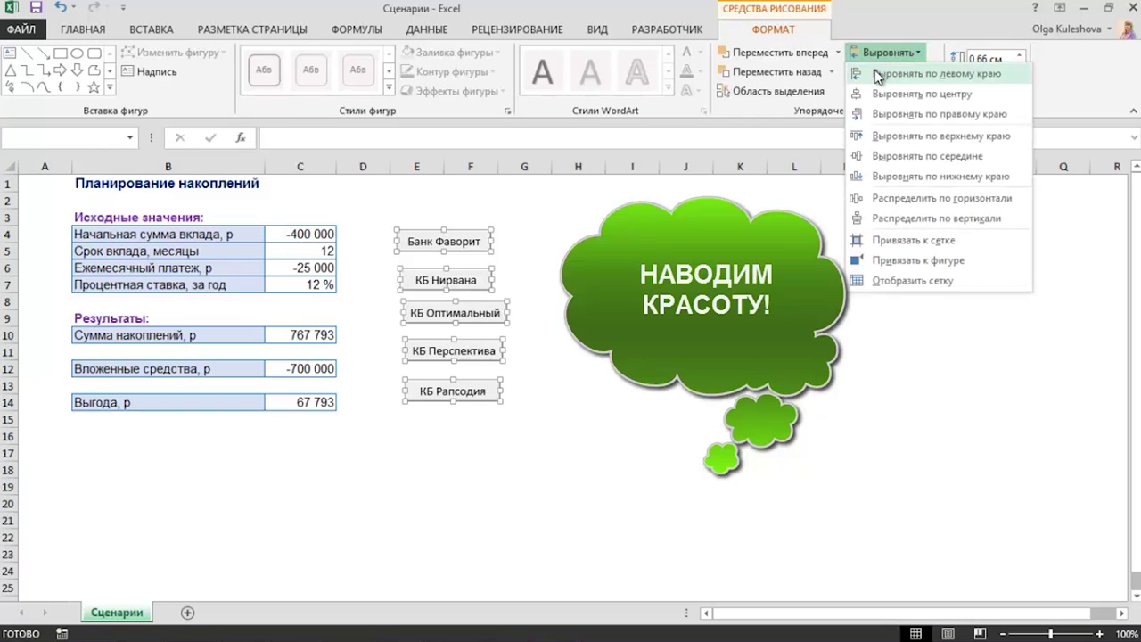
click(873, 77)
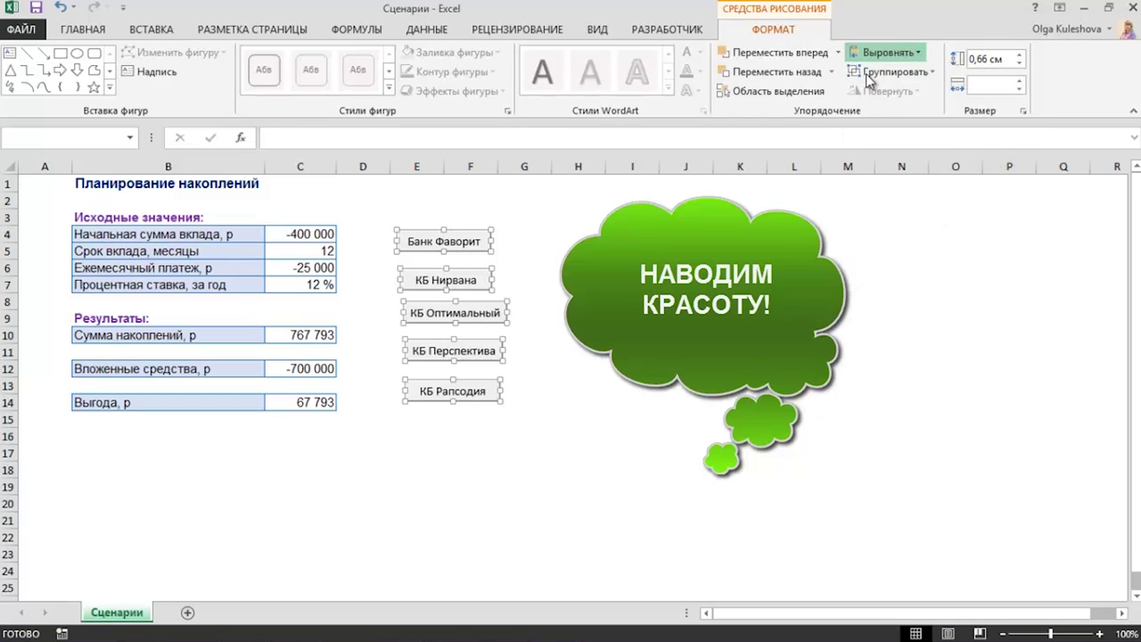
Give the five buttons one shared 3.4 cm width and left-align their labels.
click(1019, 82)
click(1018, 82)
click(1019, 82)
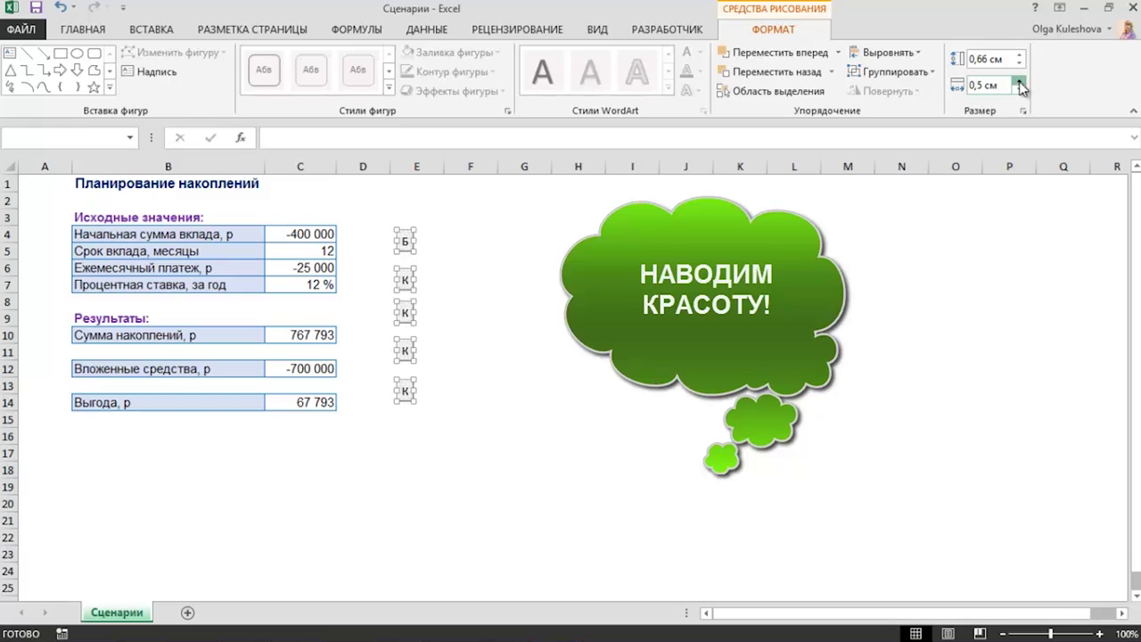
click(1019, 83)
click(1019, 83)
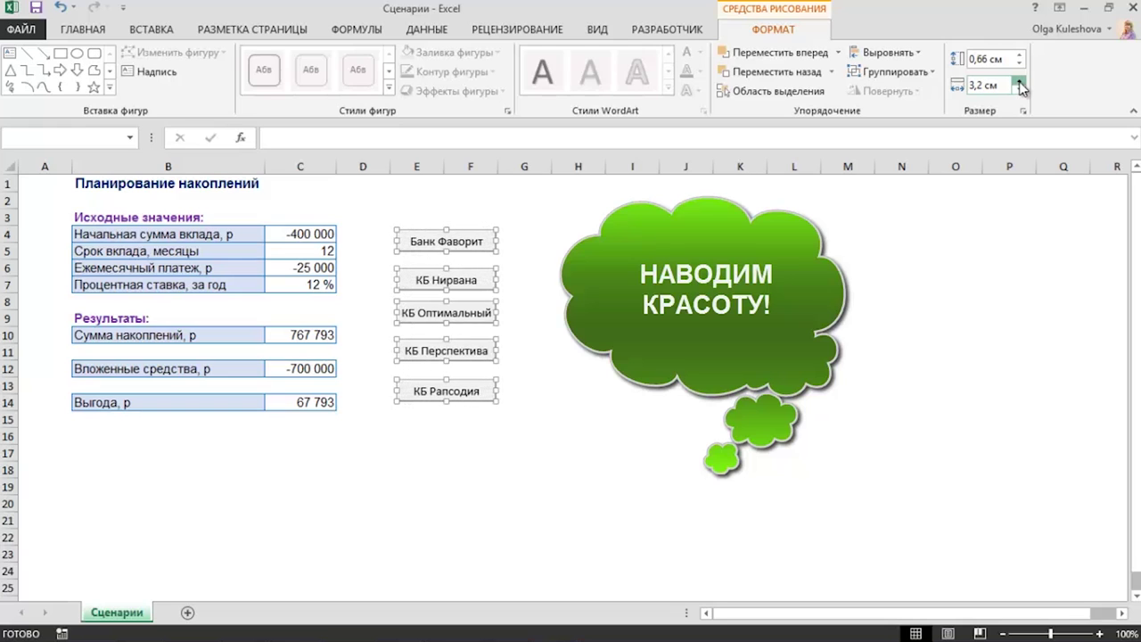
click(1022, 87)
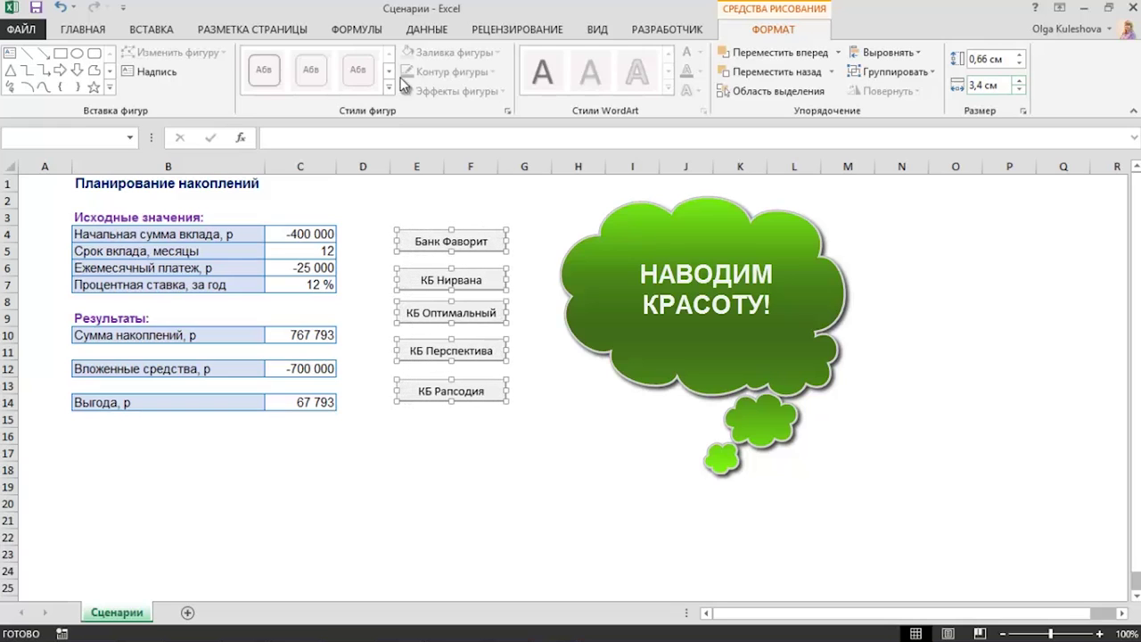
click(107, 29)
click(267, 84)
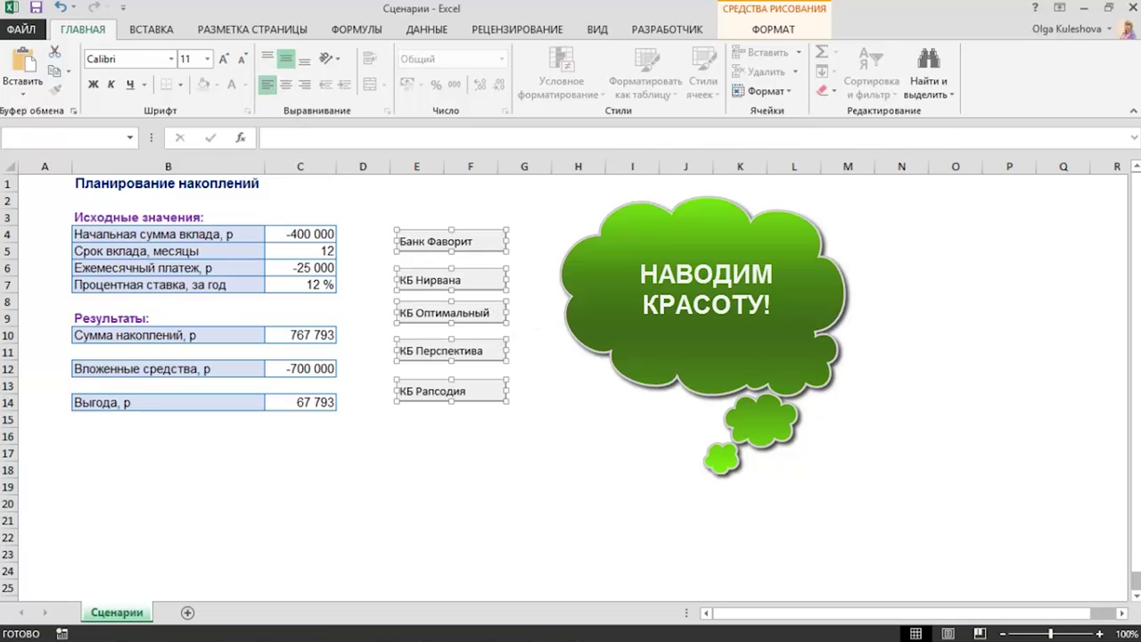
Distribute the buttons evenly vertically, then test the Банк Фаворит button.
click(784, 30)
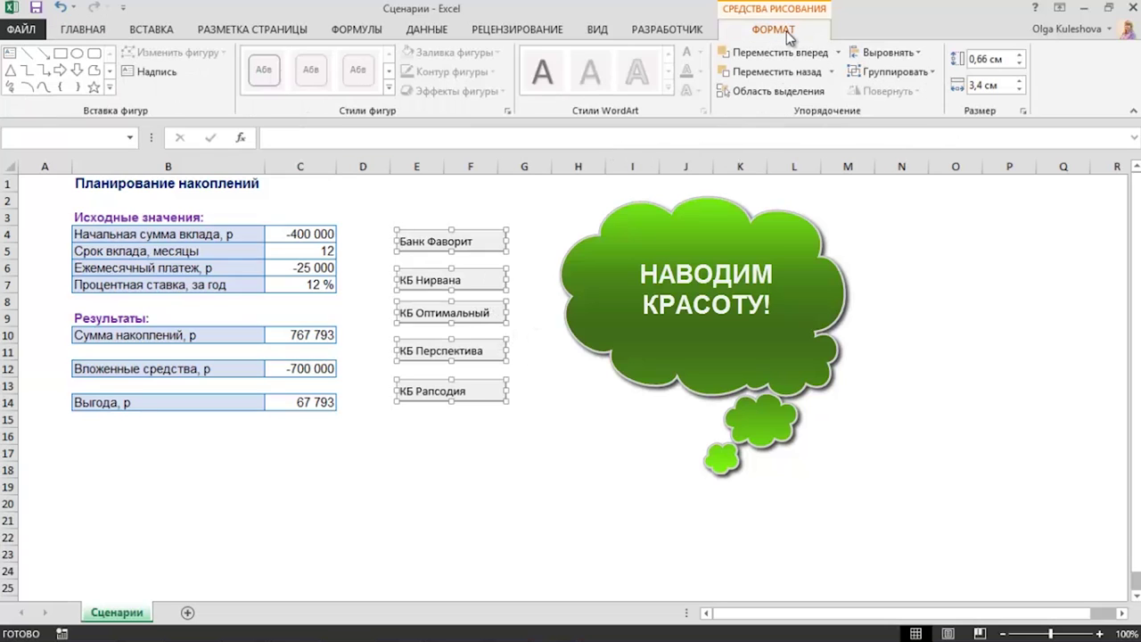
click(916, 52)
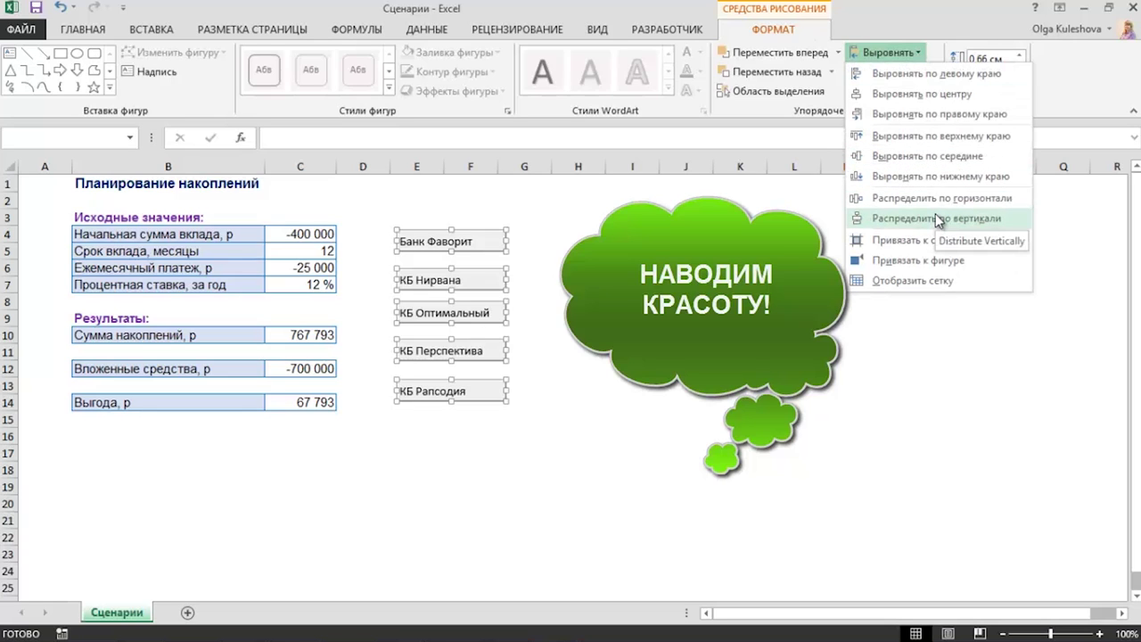
click(938, 218)
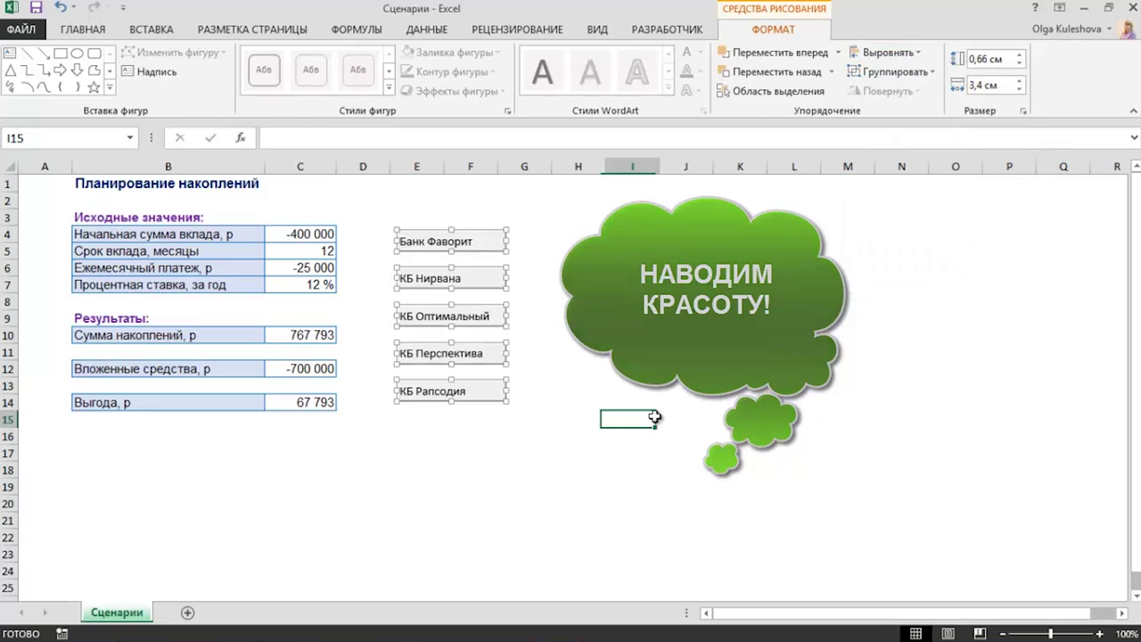
click(654, 417)
click(472, 244)
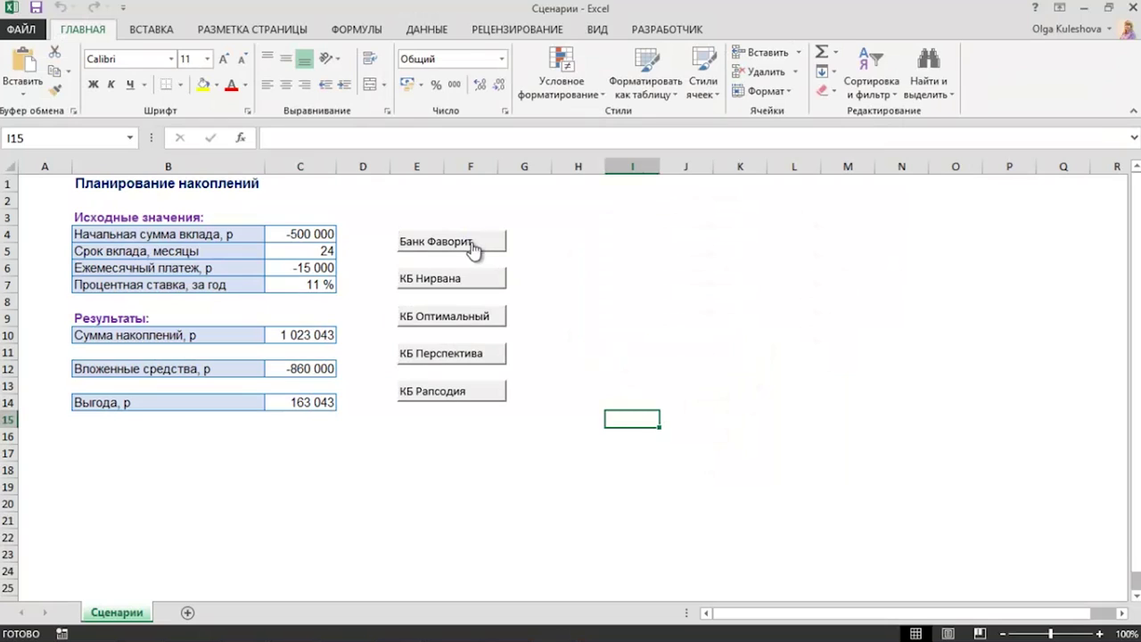
Try each bank button in turn, ending with Банк Фаворит (-500 000, 24, -15 000, 11 %).
click(474, 284)
click(471, 322)
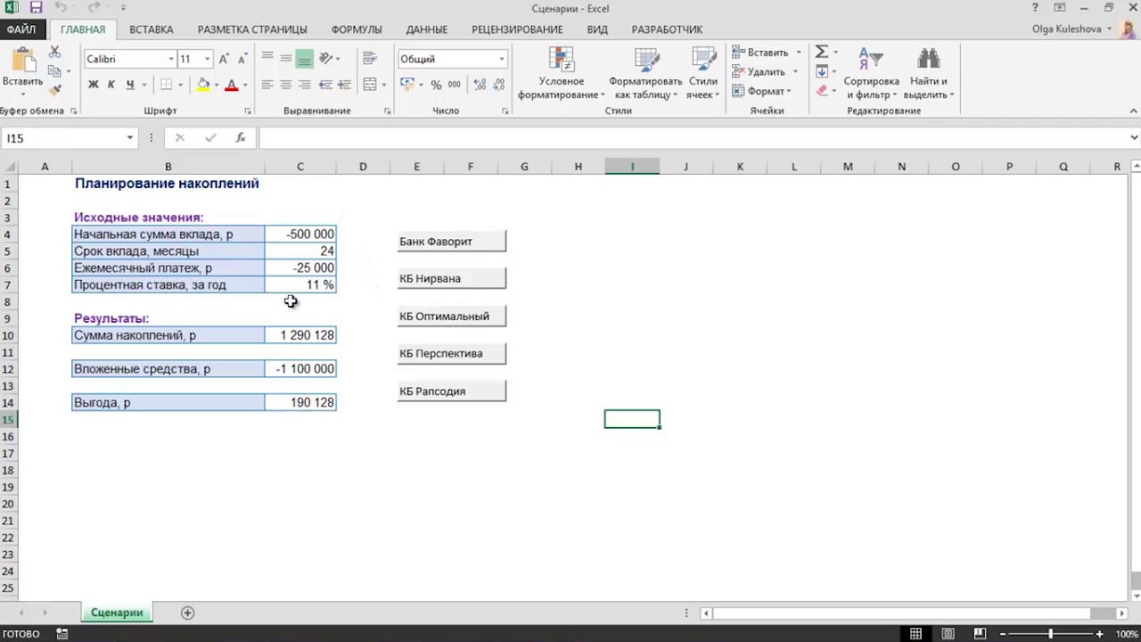
click(424, 361)
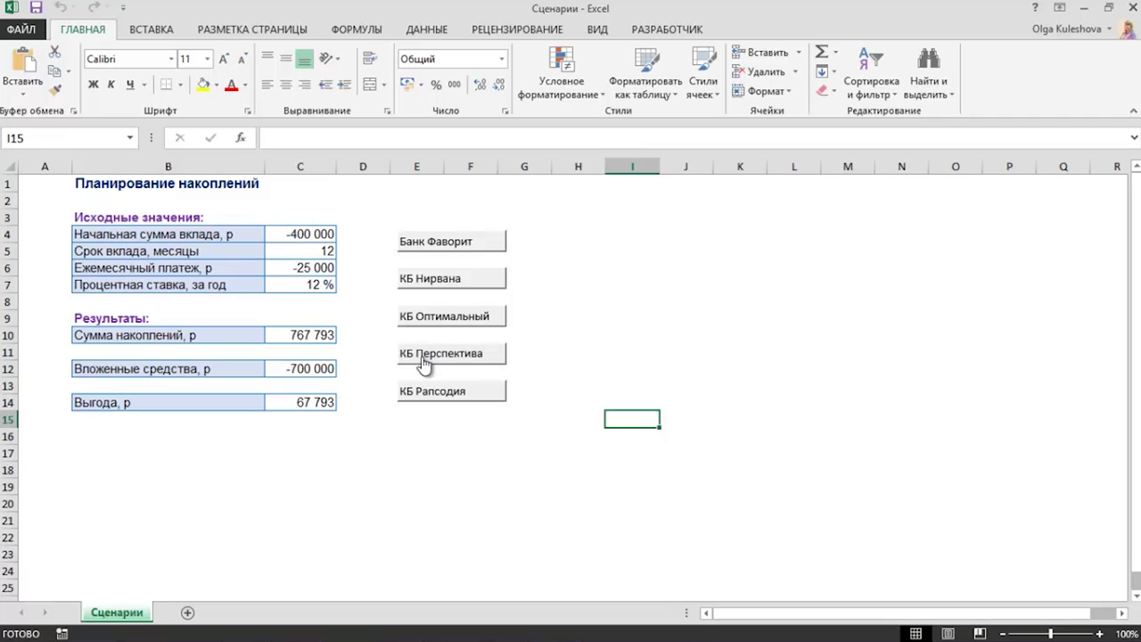
click(430, 397)
click(446, 327)
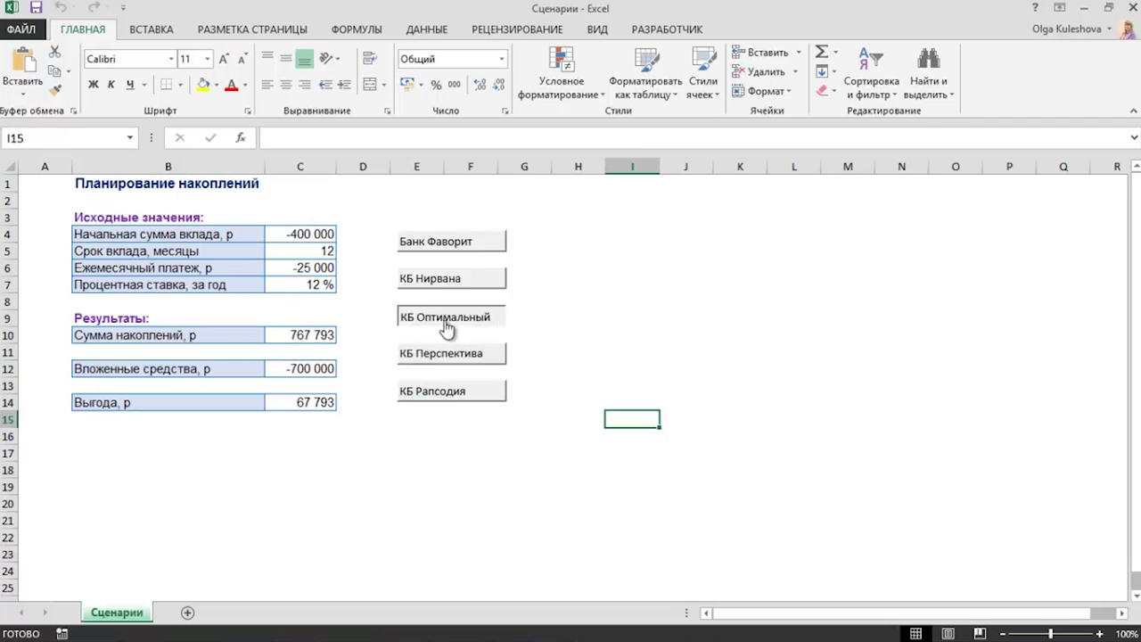
click(451, 280)
click(451, 249)
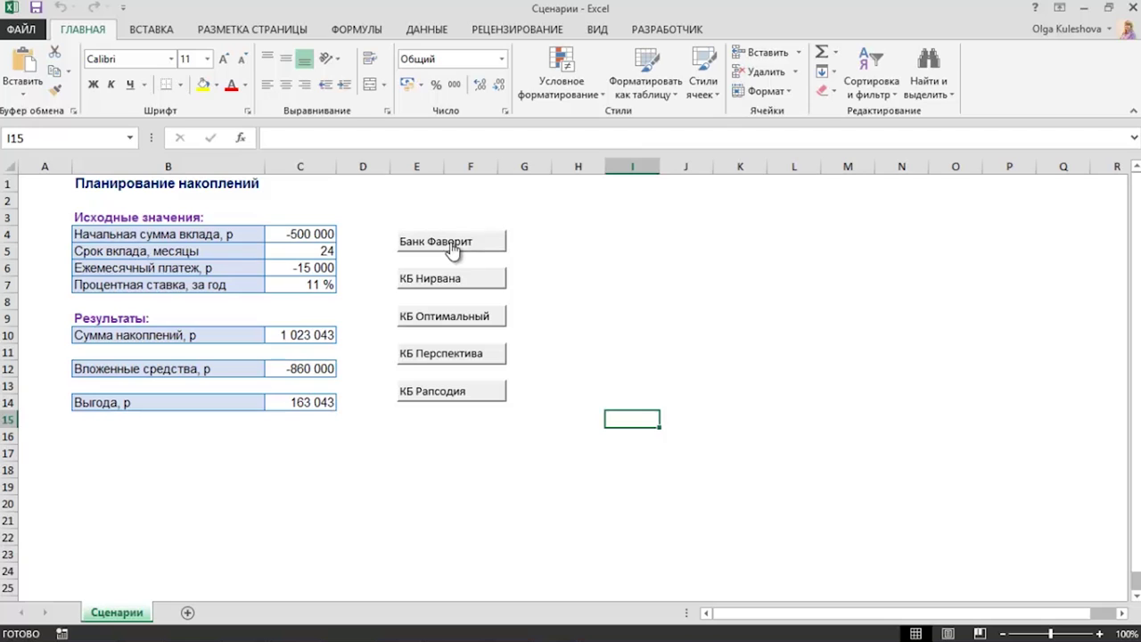
click(624, 235)
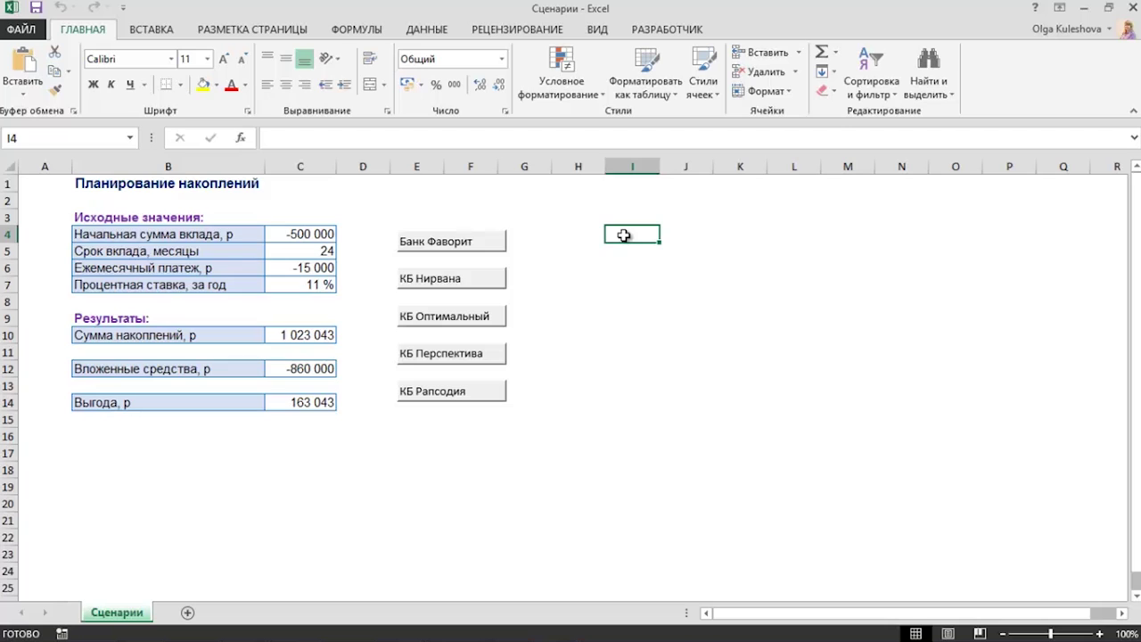
click(586, 264)
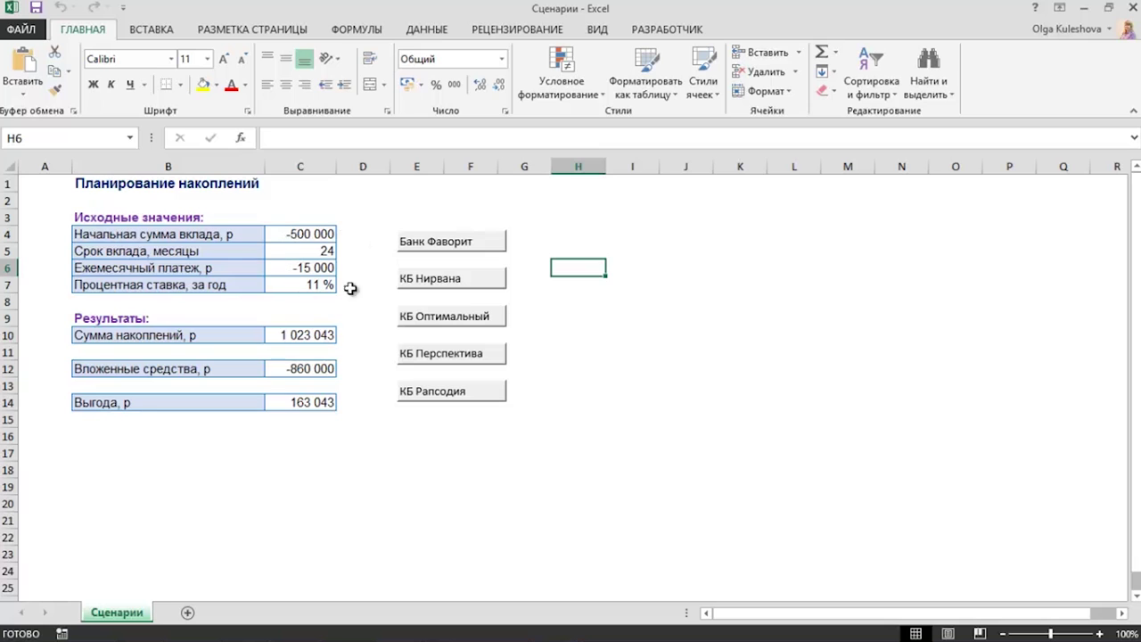
Record a macro named Очистить that deletes the input values in C4:C7.
click(656, 29)
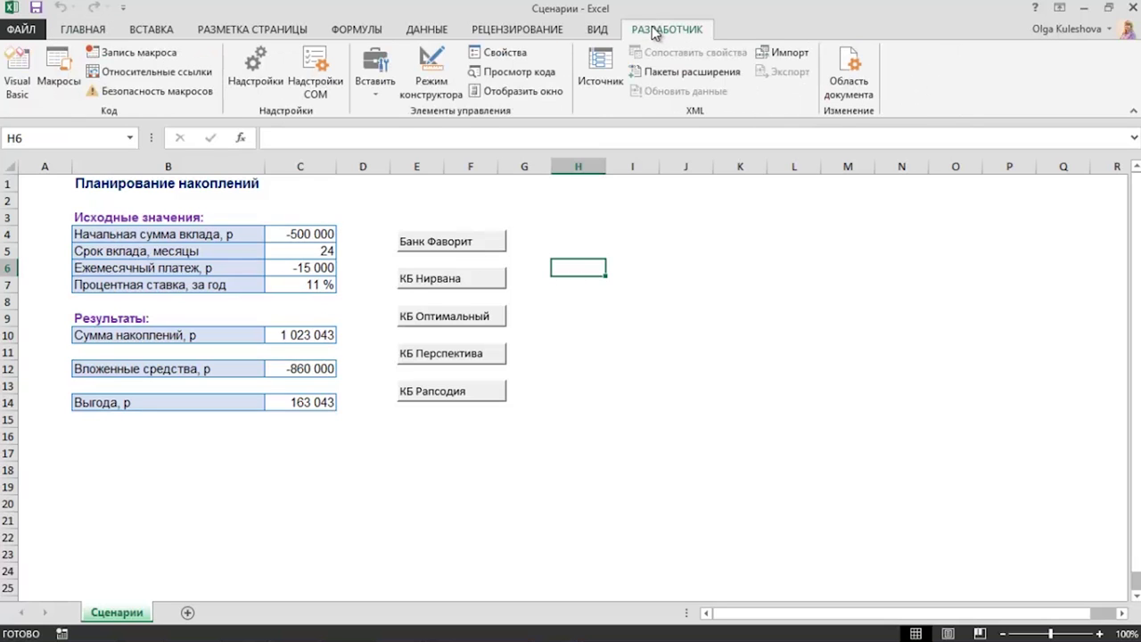
click(134, 53)
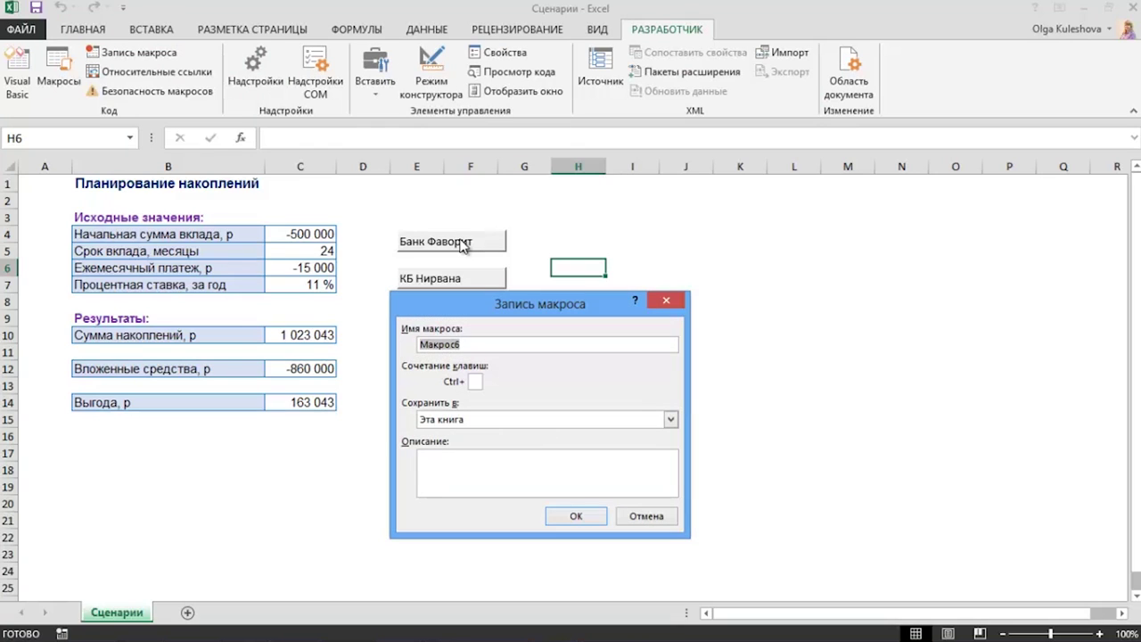
text(чистить)
click(576, 516)
drag(300, 234, 301, 283)
key(Delete)
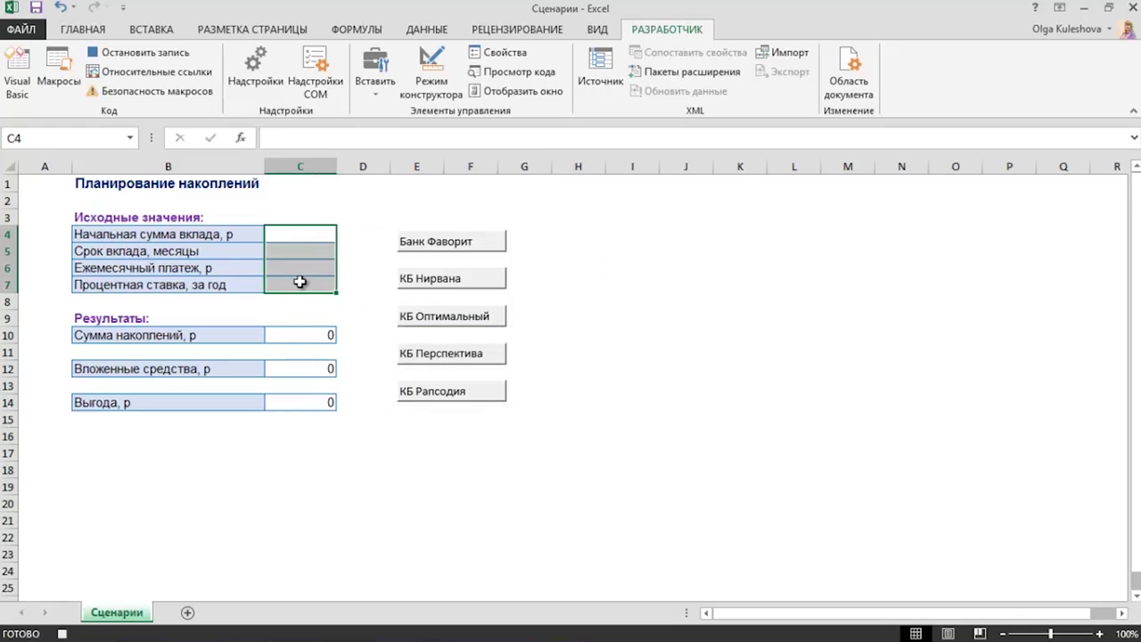
click(170, 57)
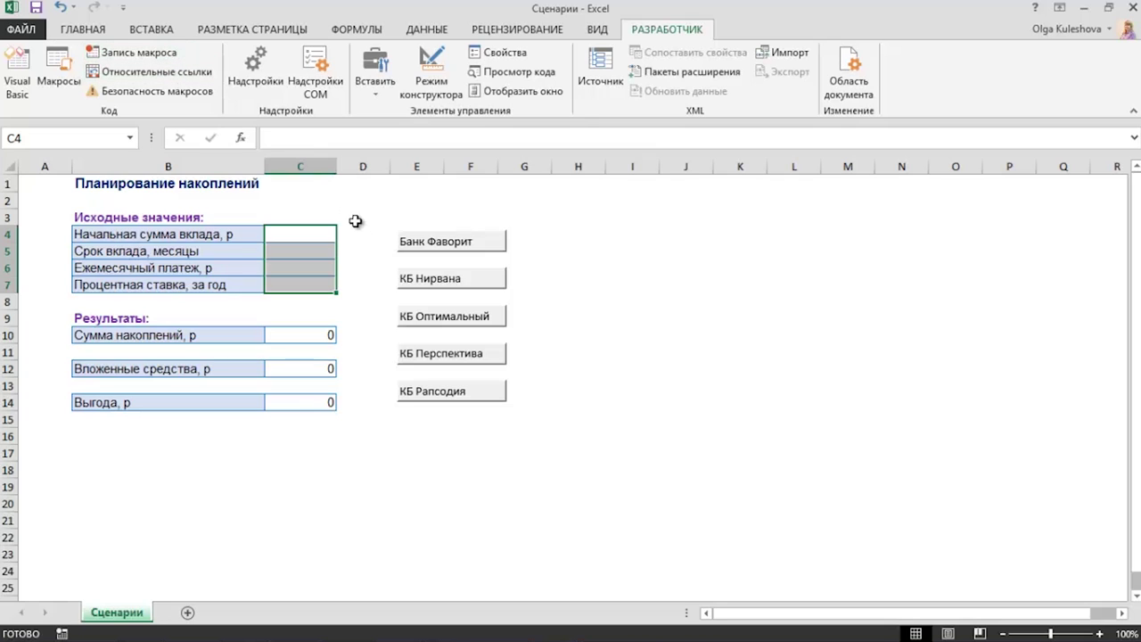
Draw a form button below КБ Рапсодия and assign it the Очистить macro.
click(375, 89)
click(363, 130)
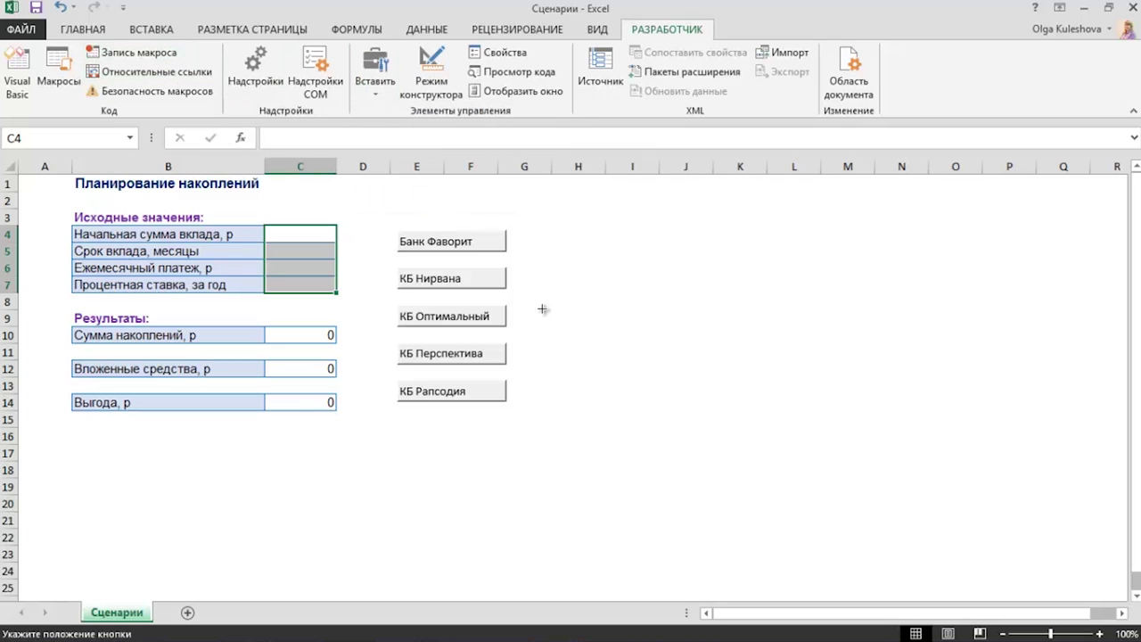
drag(399, 411, 505, 435)
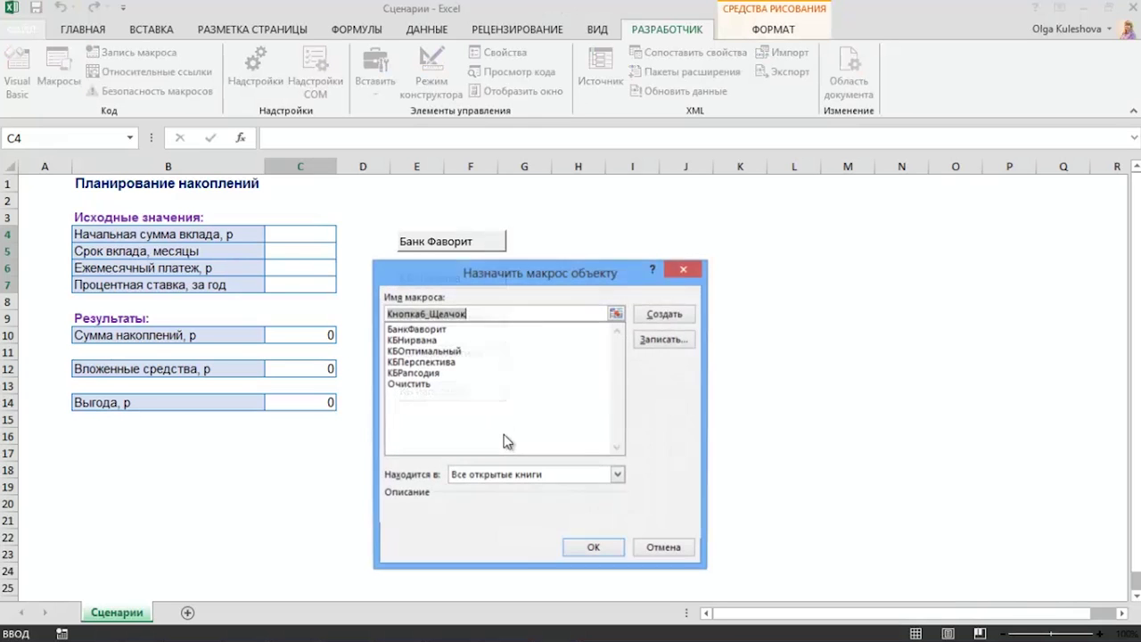
click(419, 386)
click(593, 547)
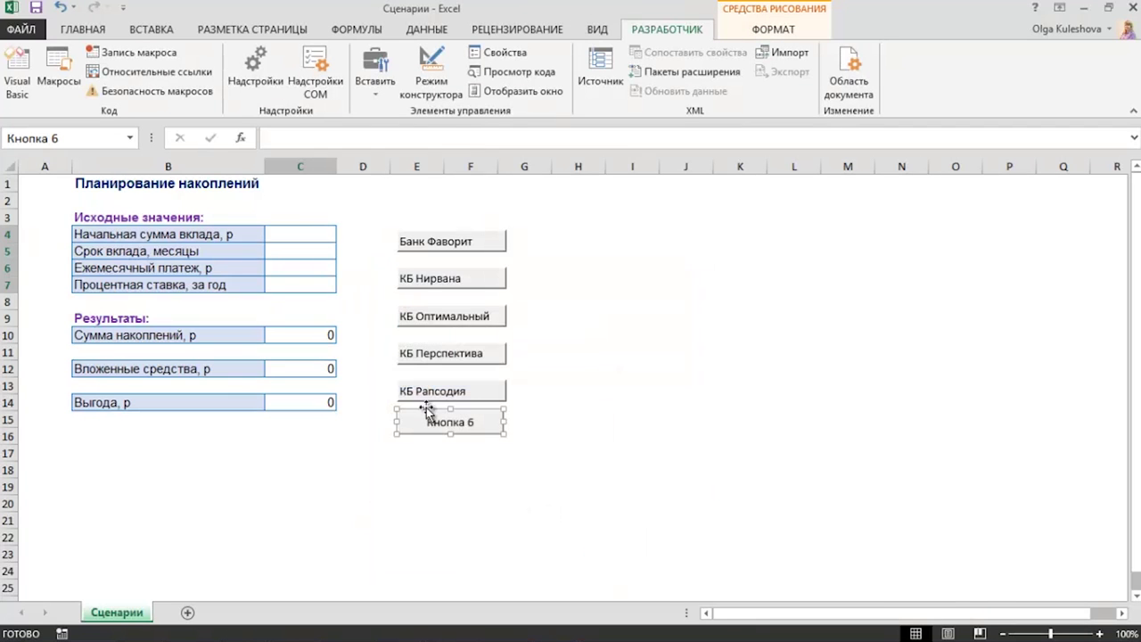
Caption the new button 'Очистить бланк' with left-aligned text.
click(428, 422)
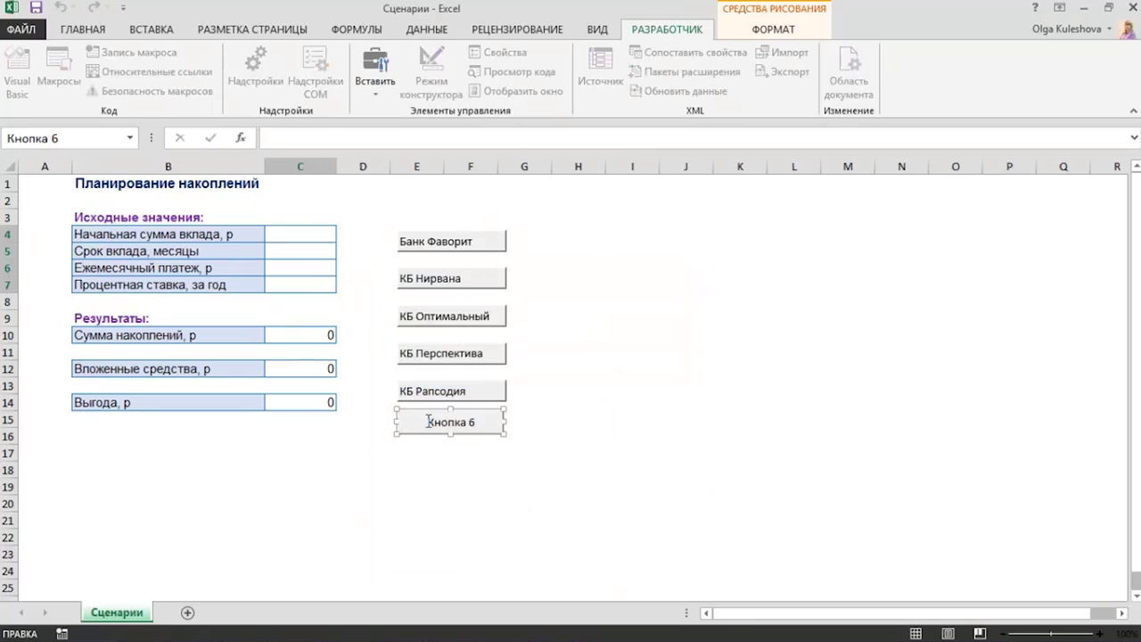
key(Delete)
key(Delete)
key(Delete)
key(Delete)
key(Delete)
key(Delete)
text(Оч)
text(истить)
text( бланк)
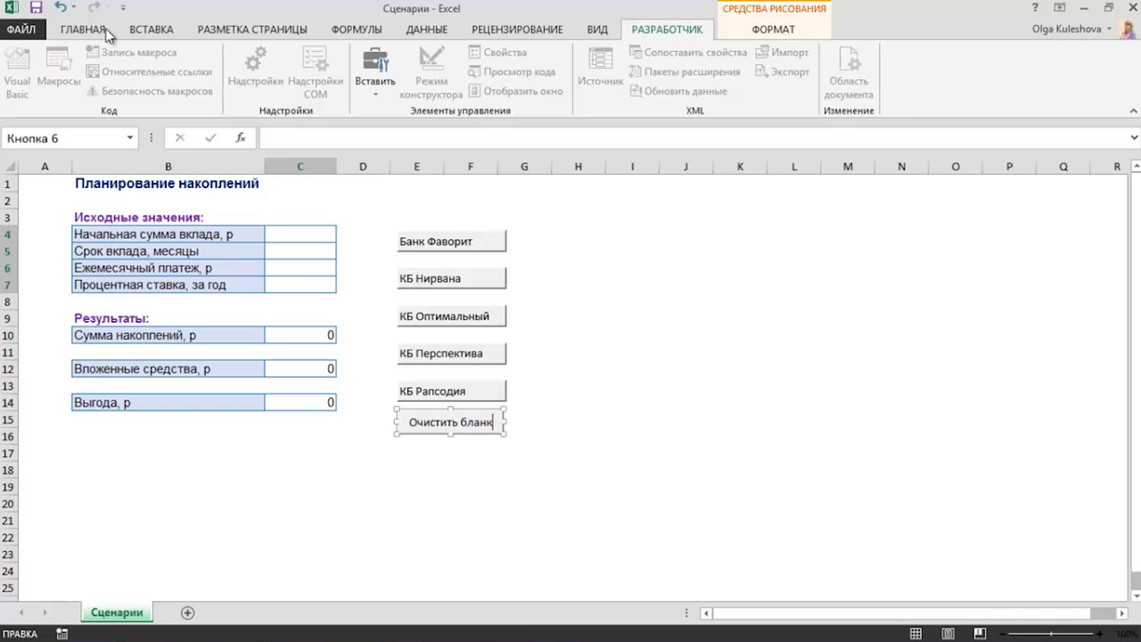
click(83, 30)
click(267, 84)
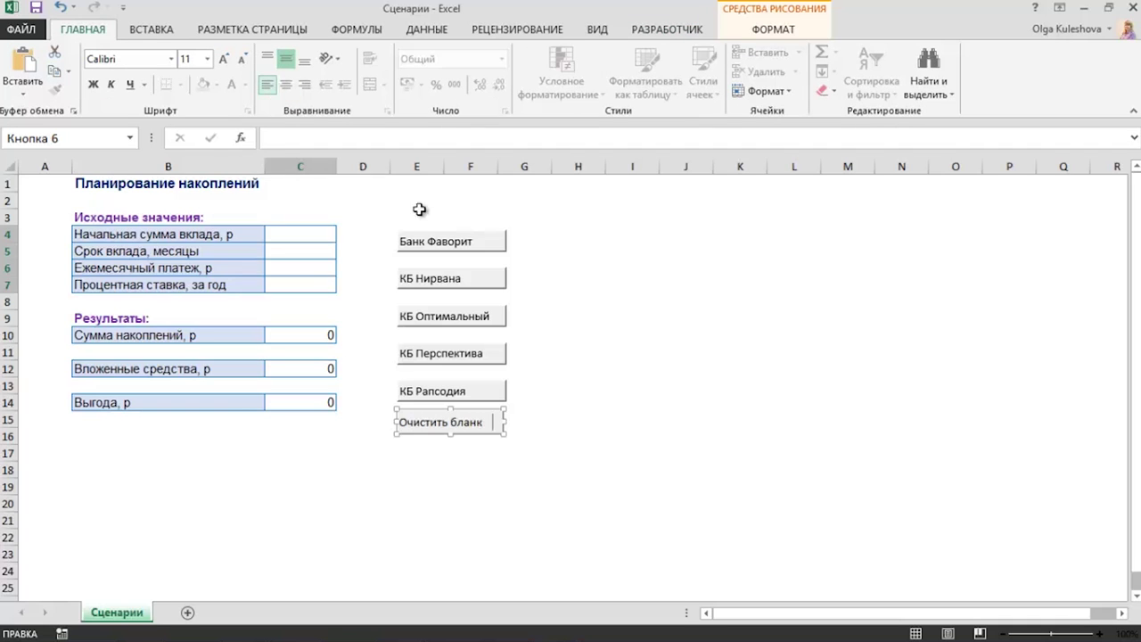
click(575, 349)
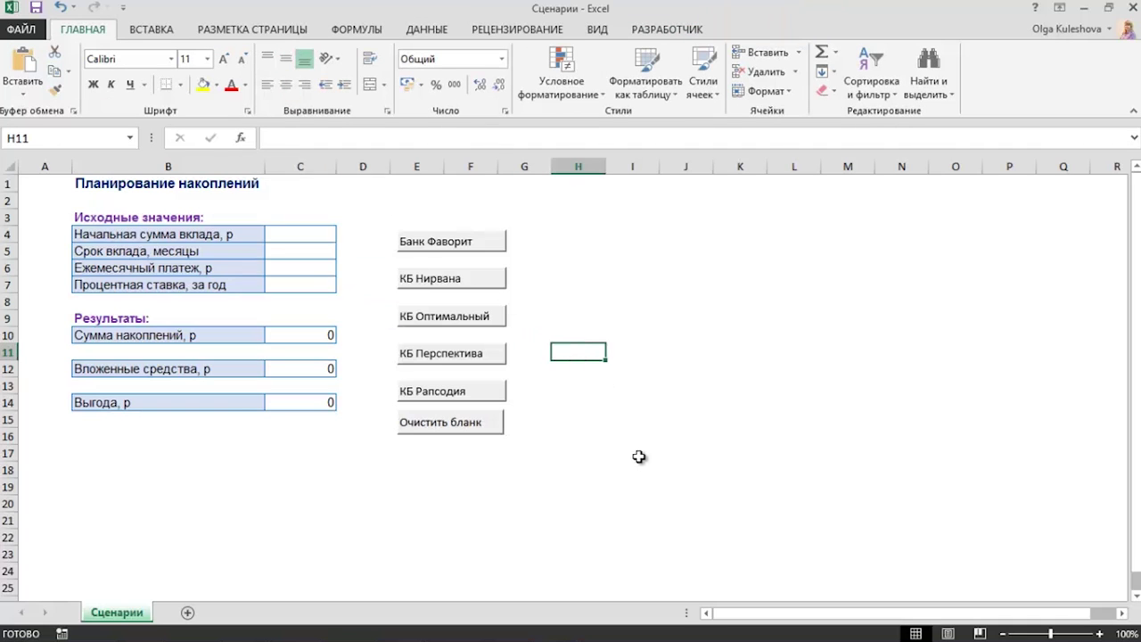
click(483, 327)
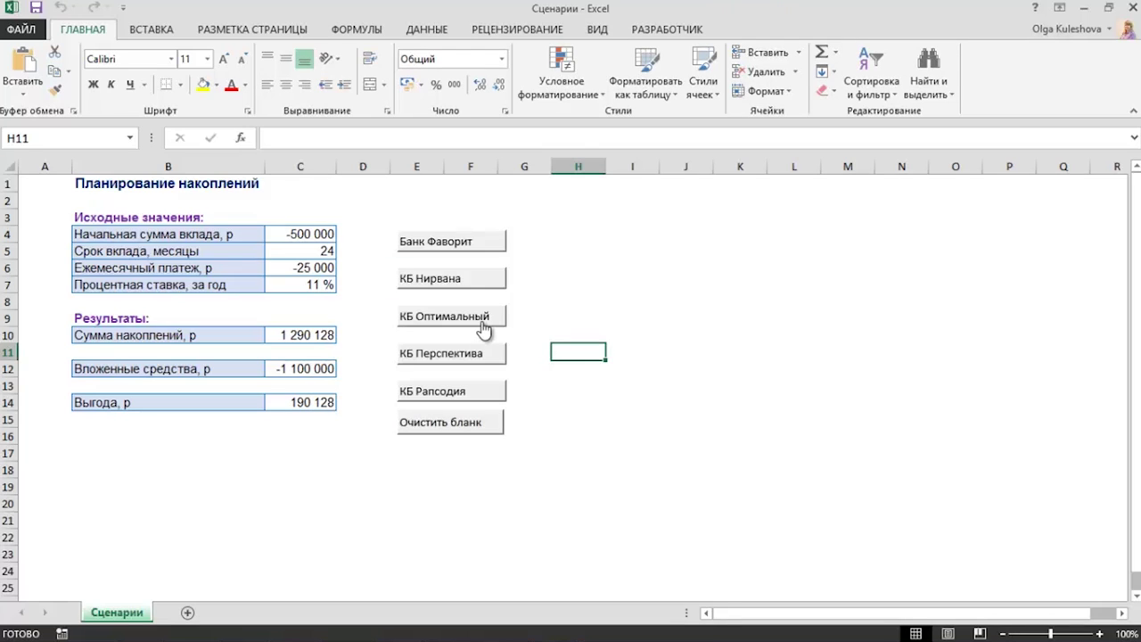
click(460, 426)
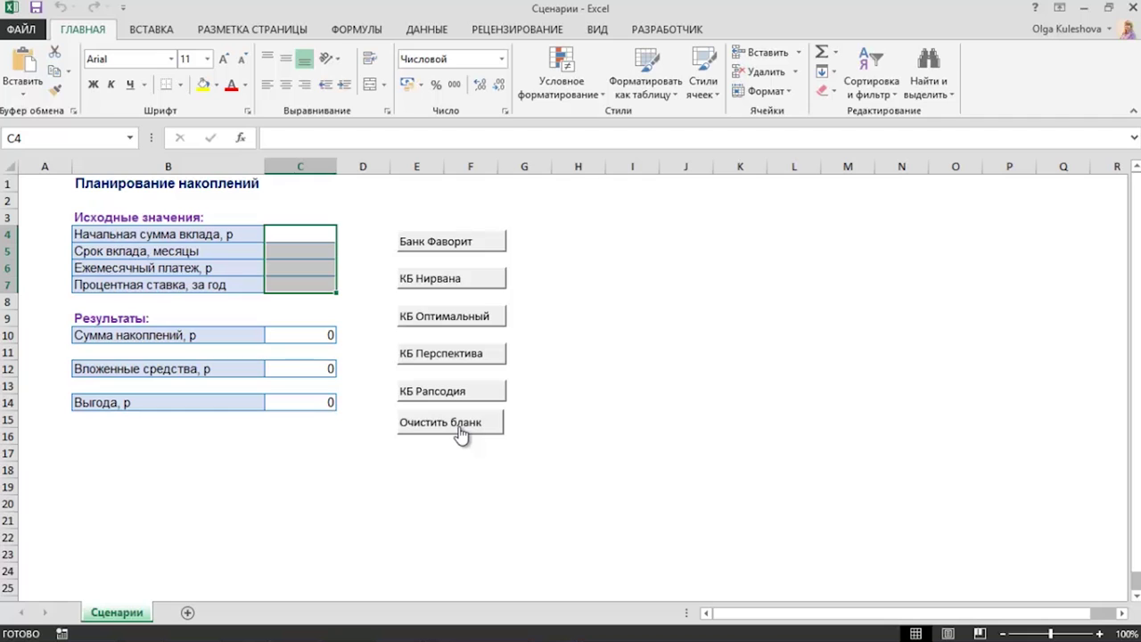
click(476, 247)
click(476, 278)
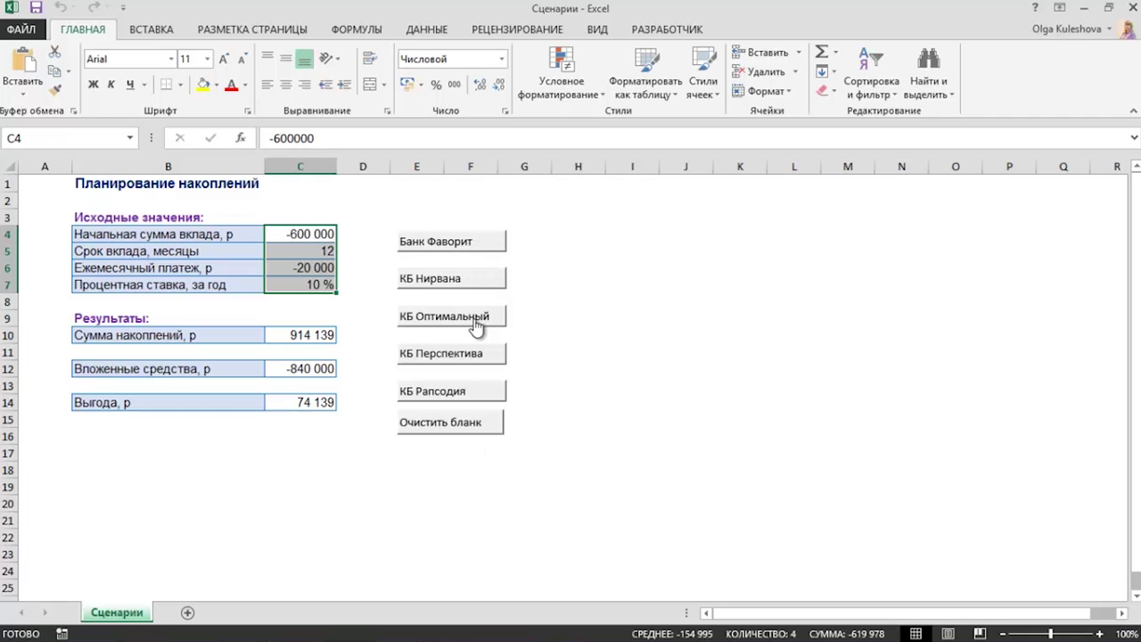
click(476, 321)
click(476, 356)
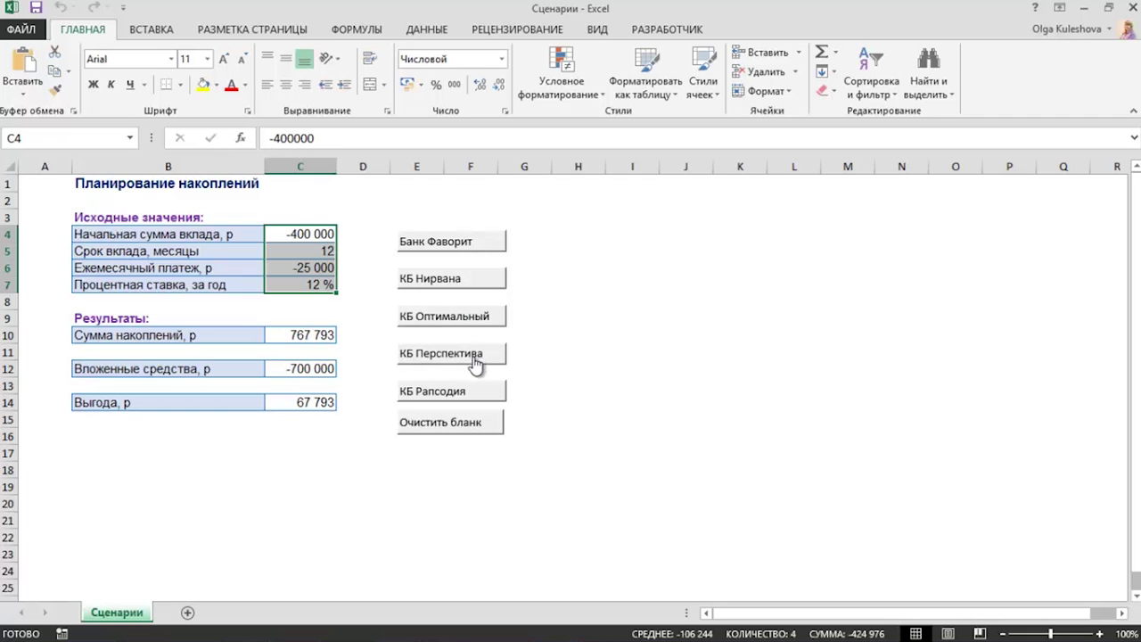
click(471, 426)
click(576, 315)
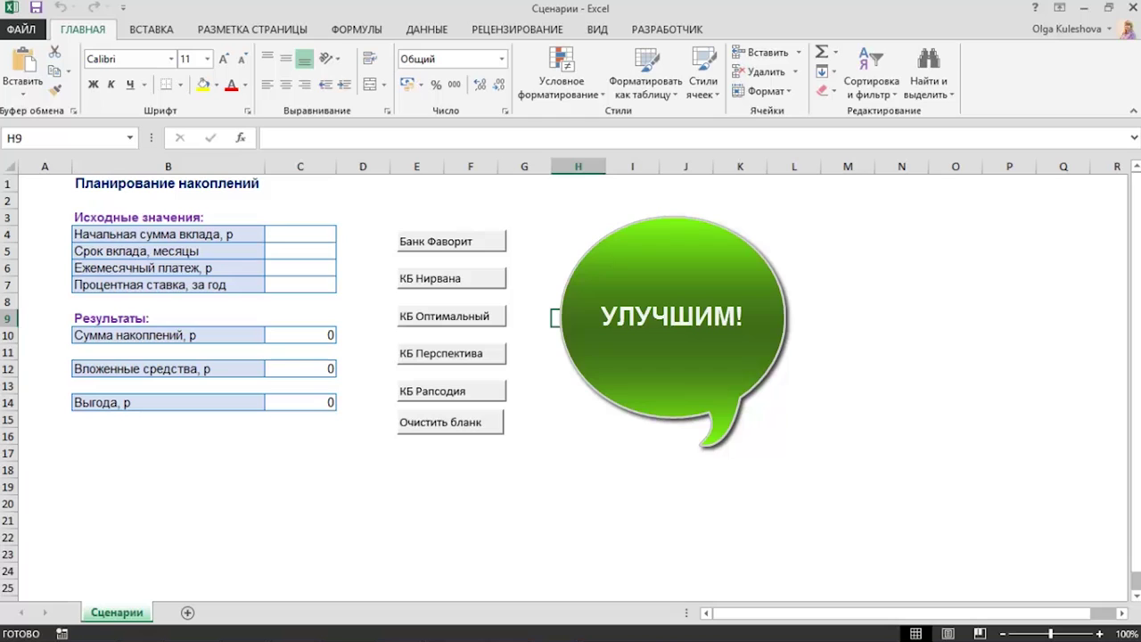
Add a List data validation to D1 using the pasted bank names as its source.
click(352, 185)
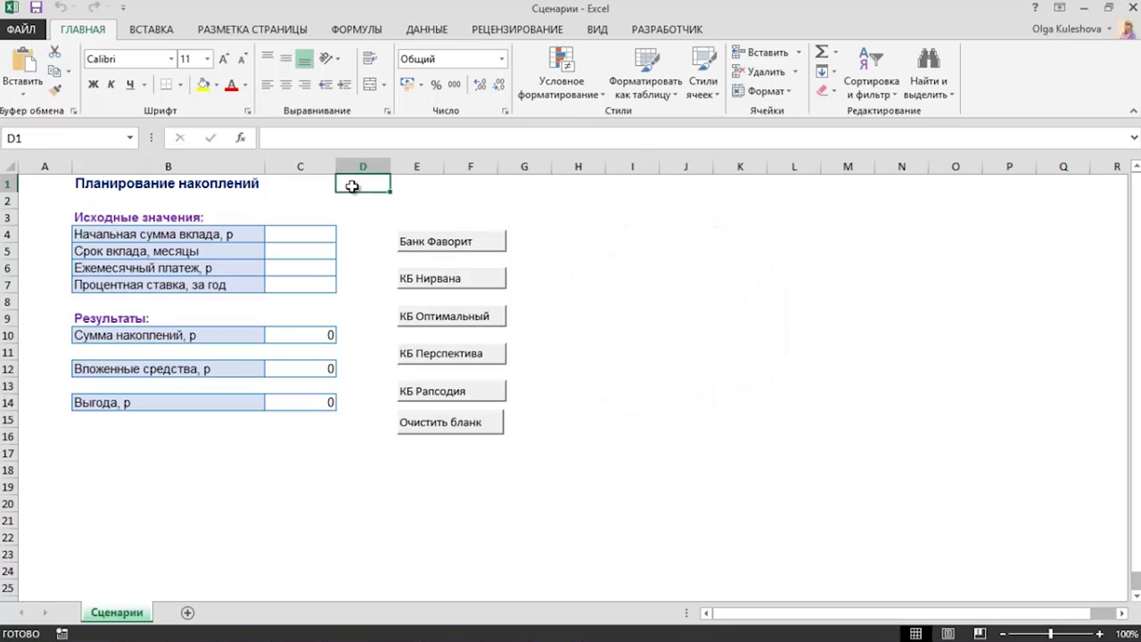
click(428, 29)
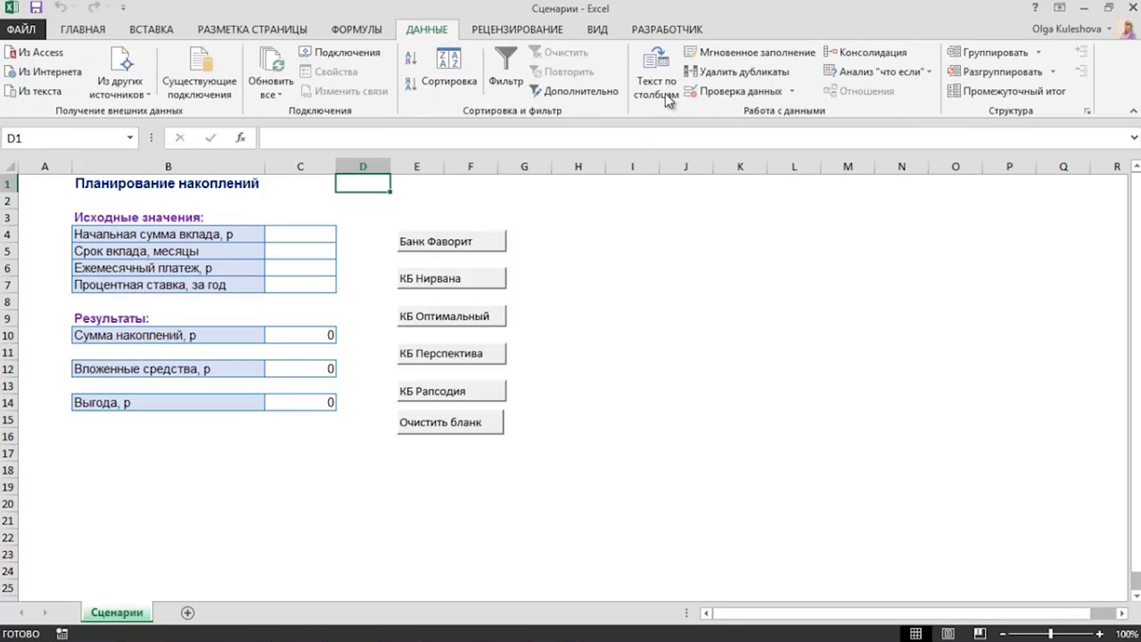
click(792, 91)
click(764, 113)
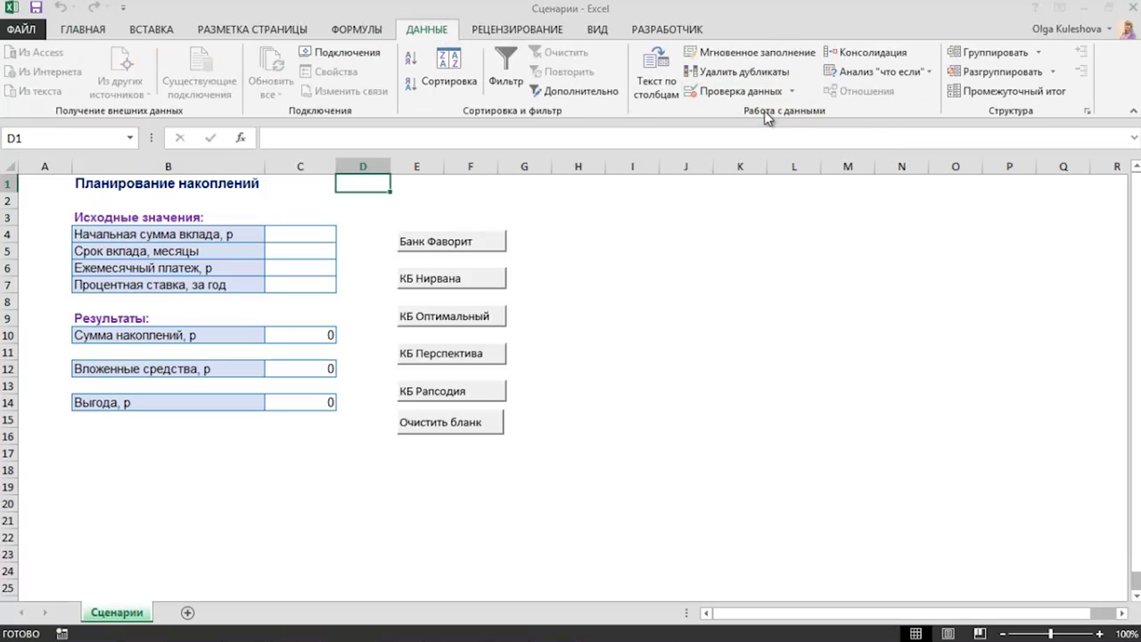
click(498, 369)
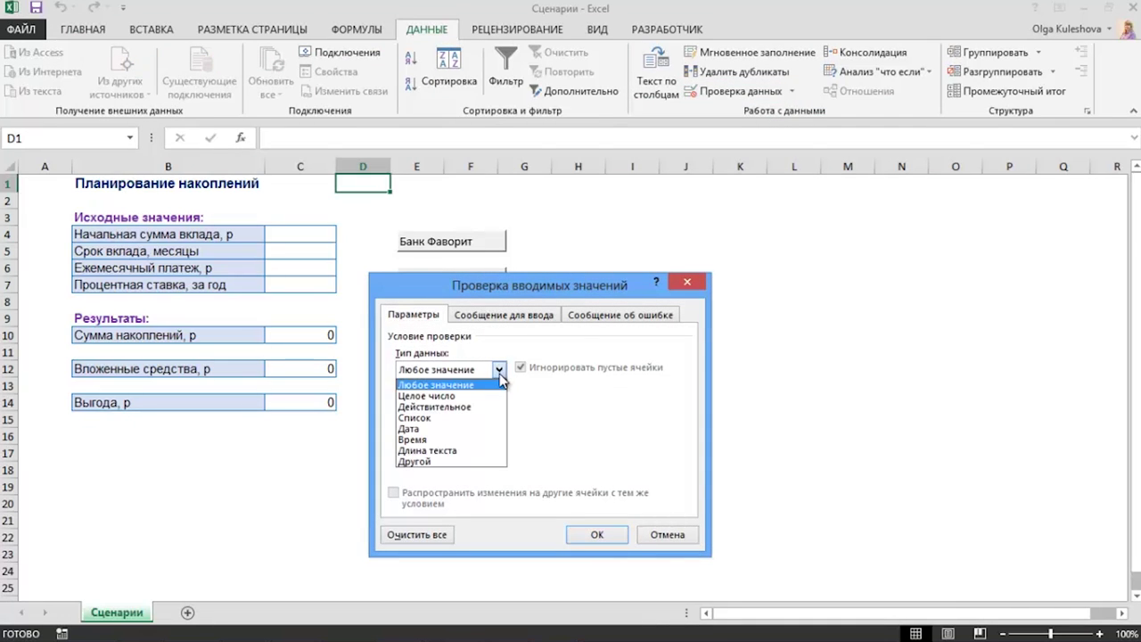
click(484, 418)
click(471, 437)
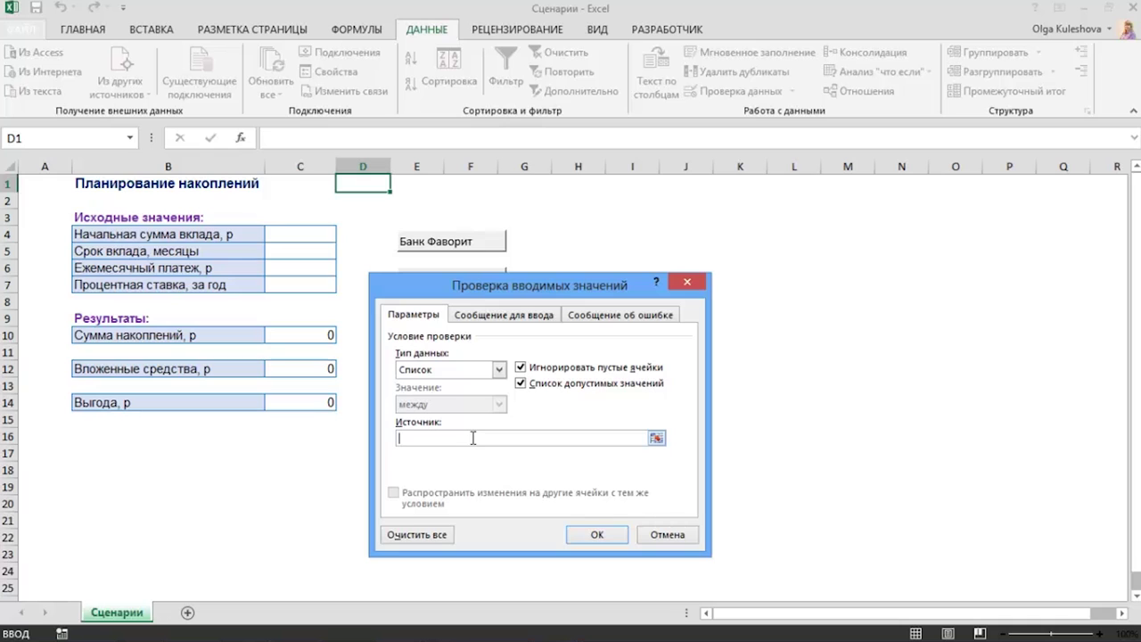
text(Нирвана;КБ Оптимальный;Банк Фаворит)
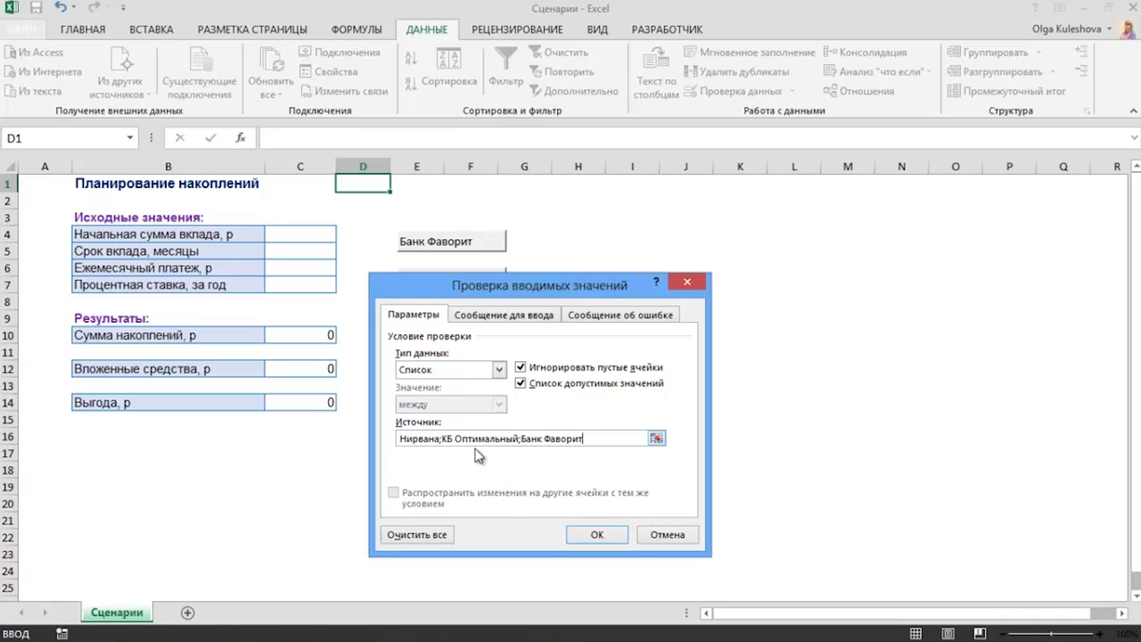
click(591, 536)
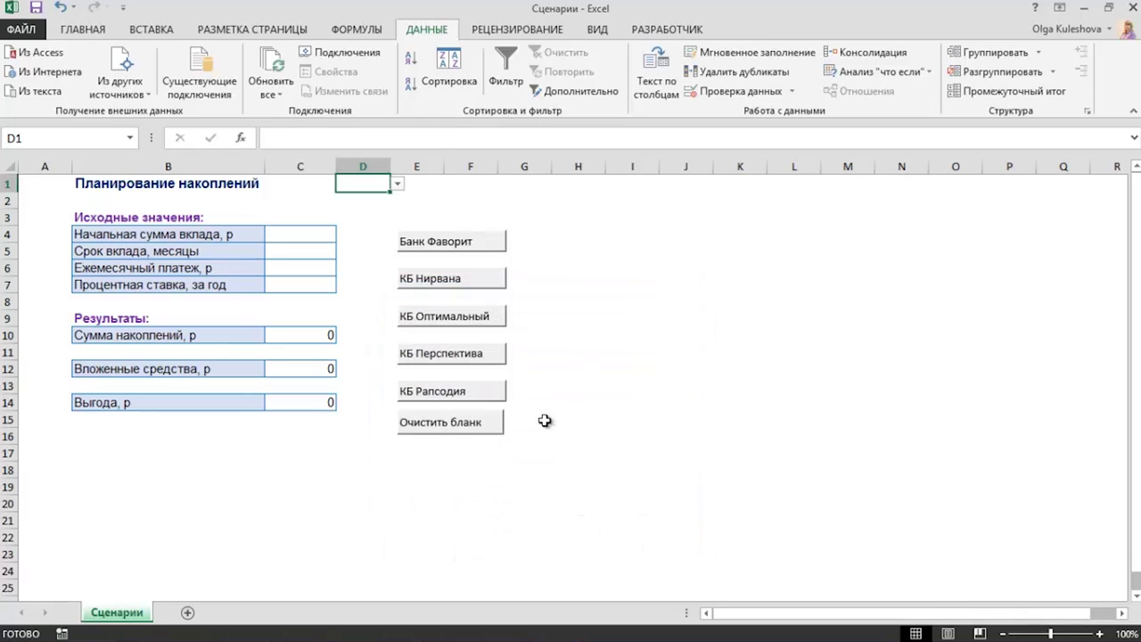
Widen column D to fit the bank names and choose КБ Нирвана in D1.
click(397, 183)
click(388, 211)
drag(390, 167, 415, 171)
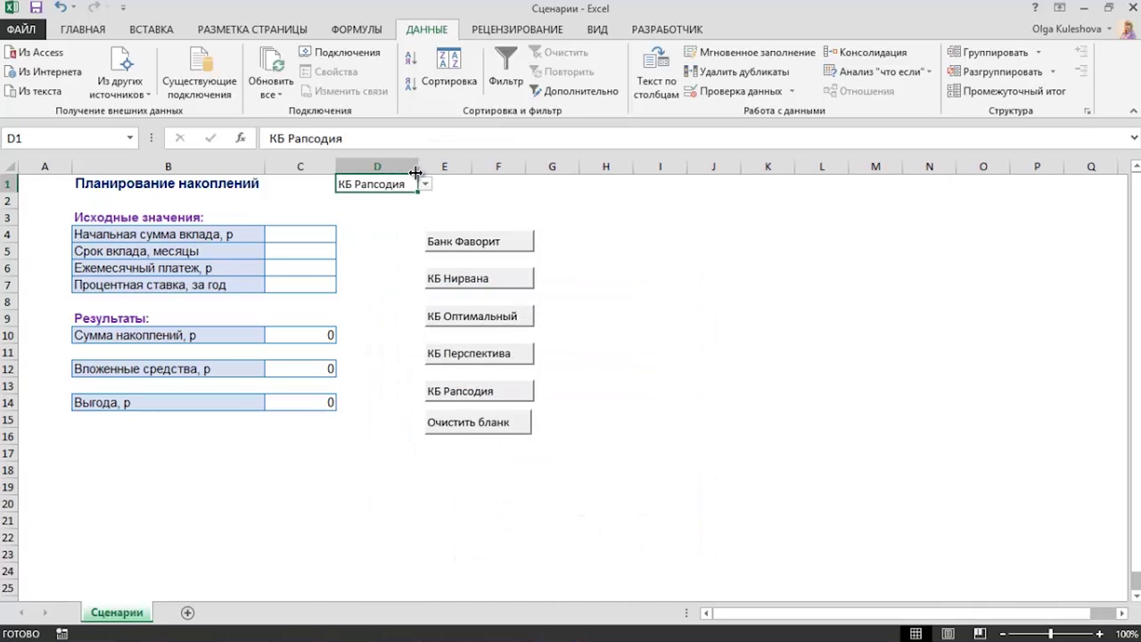
click(425, 186)
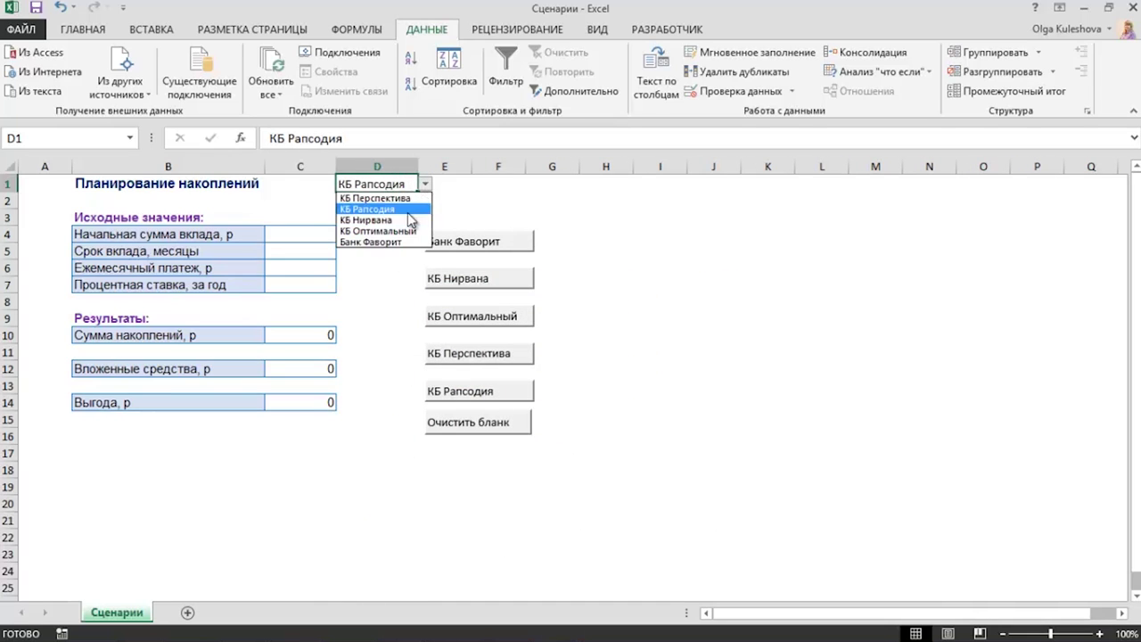
click(408, 219)
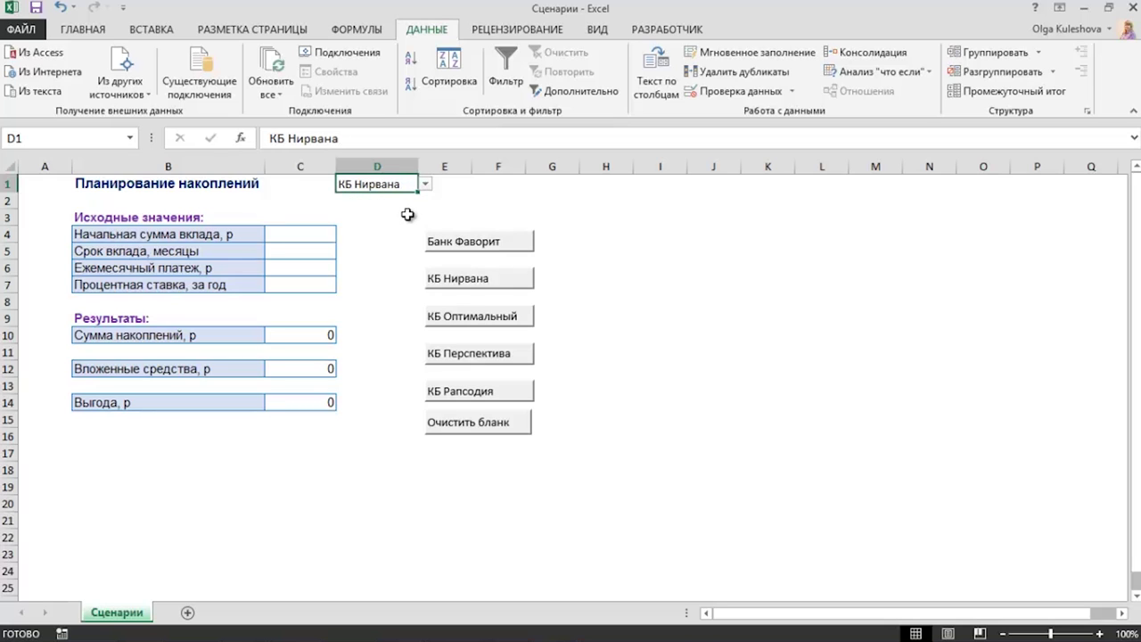
Open the macro code and delete the comment and blank lines from Очистить.
click(653, 31)
click(59, 71)
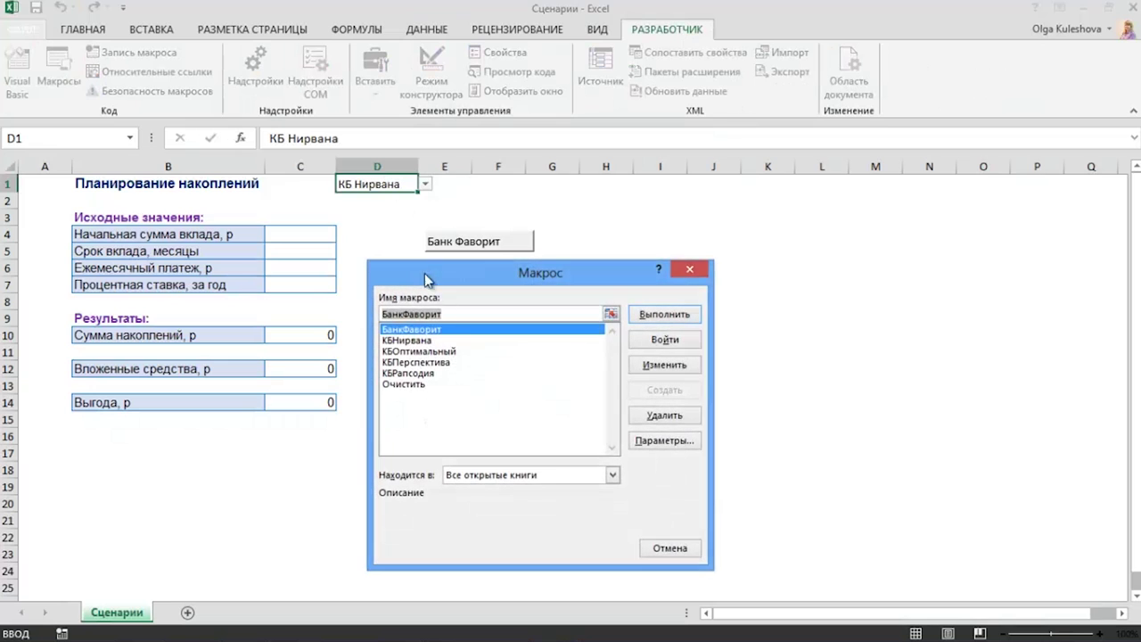
click(678, 367)
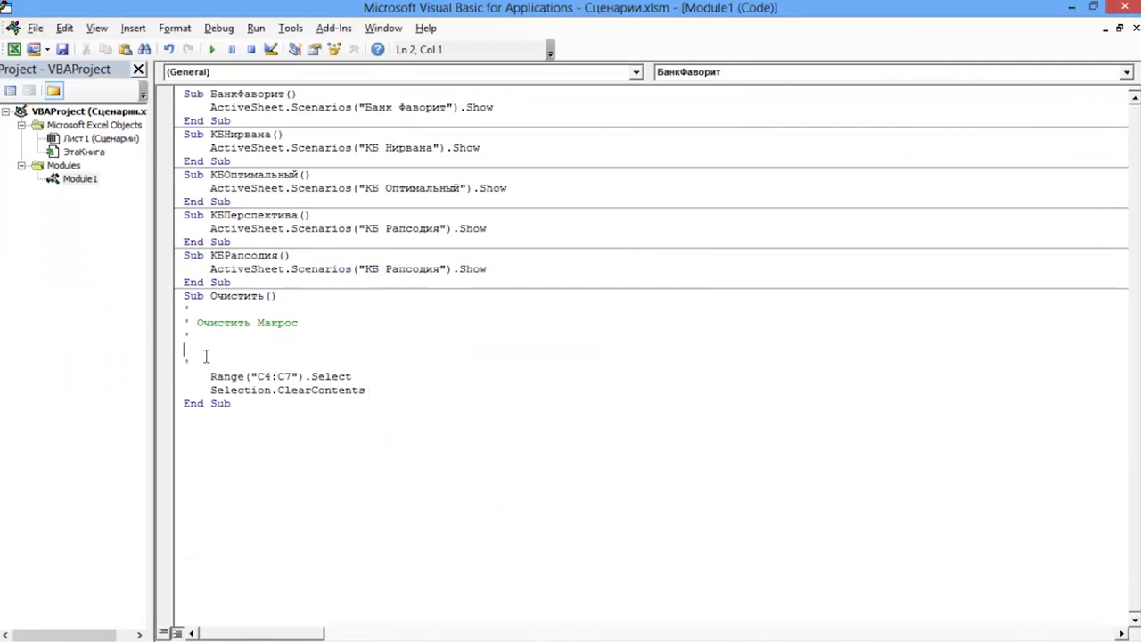
drag(206, 354, 175, 317)
key(Delete)
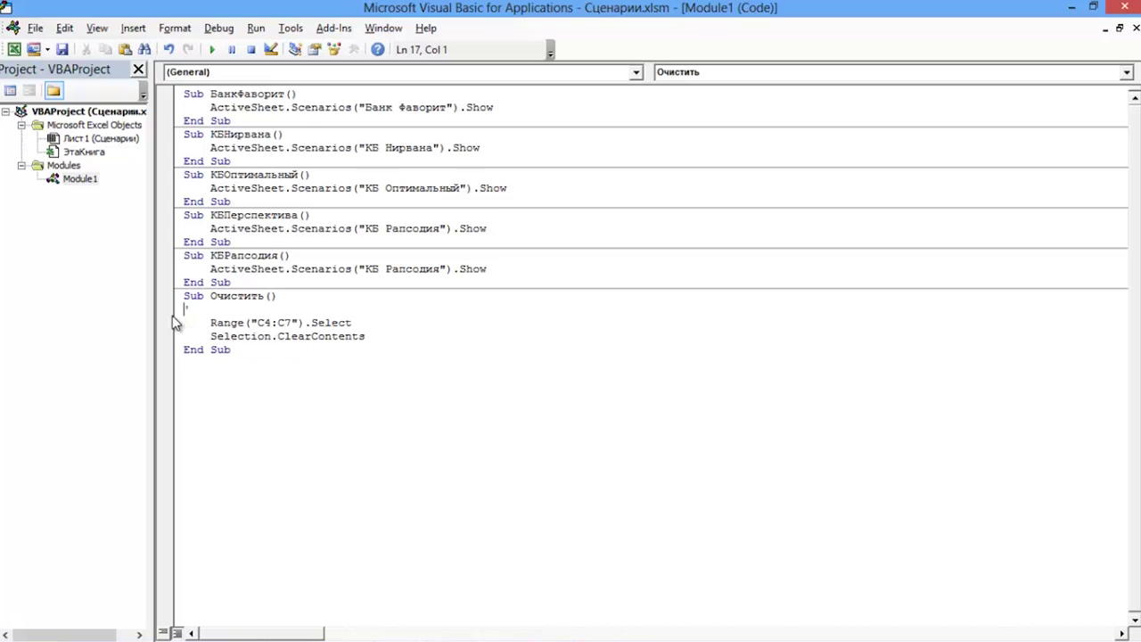
key(Delete)
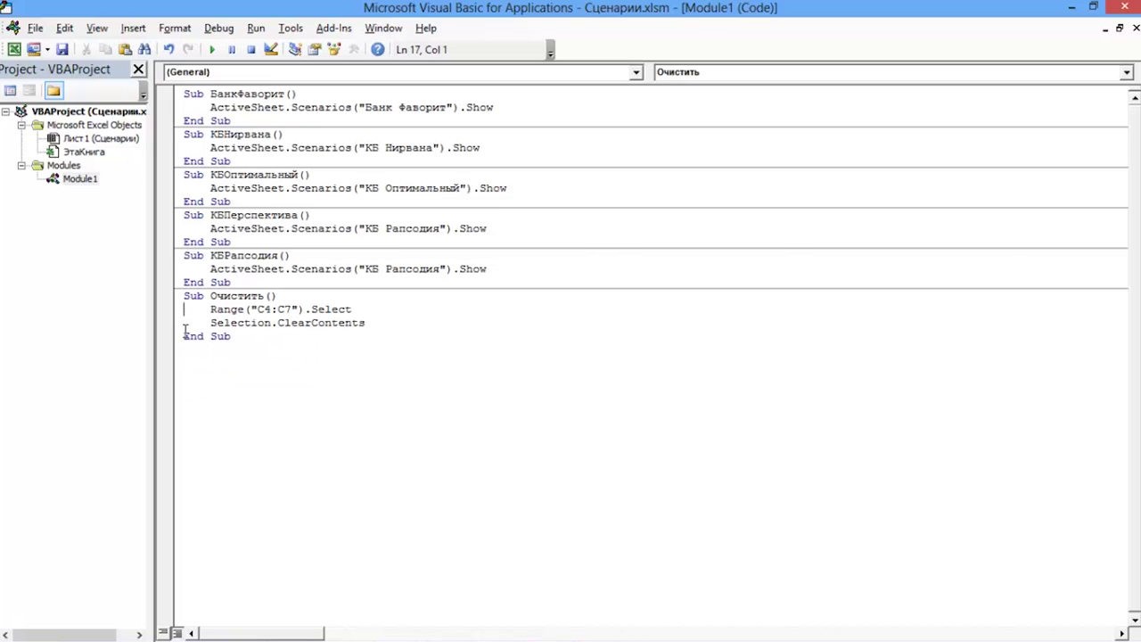
Start a new Sub Choose declaration below the Очистить procedure.
click(195, 353)
key(Return)
text(Ы)
text(Su)
text(b)
text(se)
text(C)
key(Right)
key(Right)
key(Right)
key(Right)
key(Right)
Complete Choose with End Sub and paste the КБРапсодия ActiveSheet.Scenarios line into it.
key(Return)
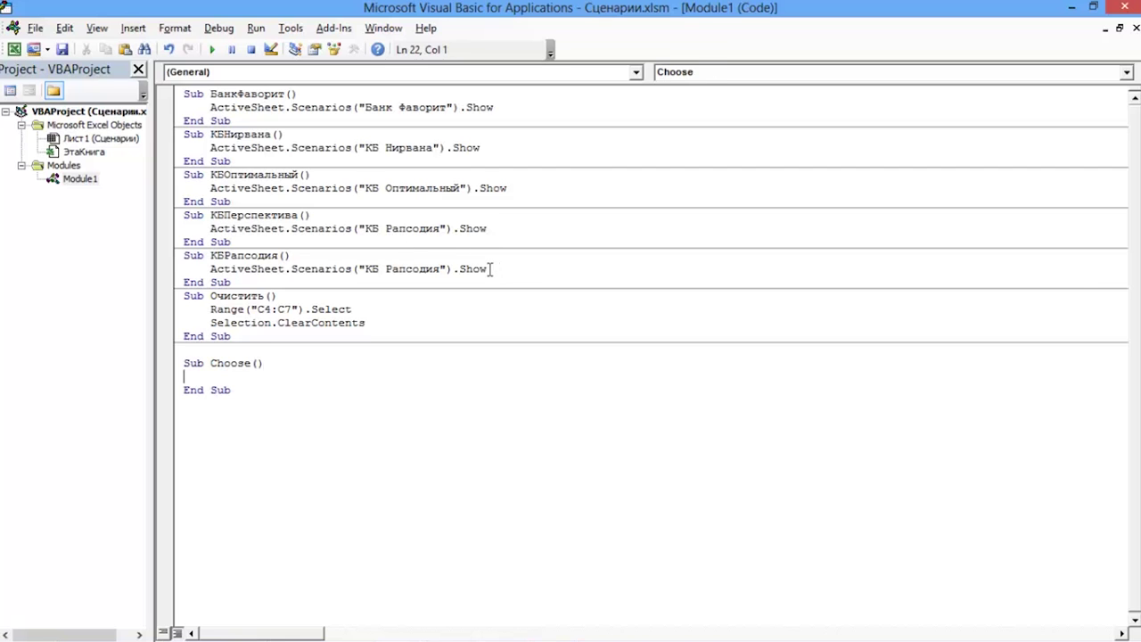
shift+click(277, 268)
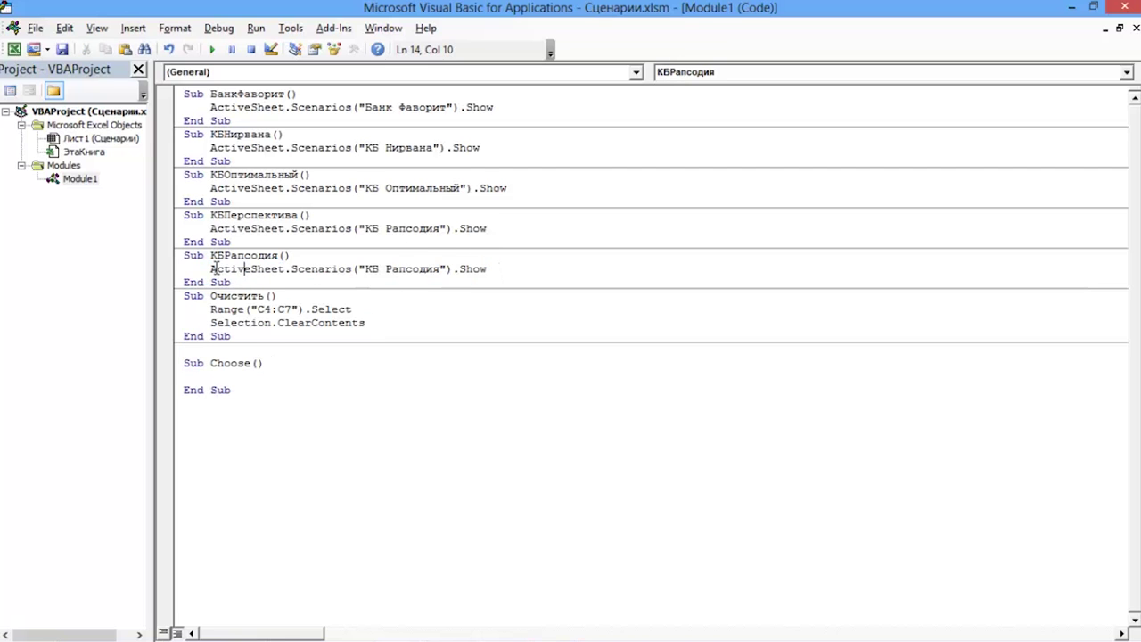
drag(211, 270, 488, 268)
key(ctrl+c)
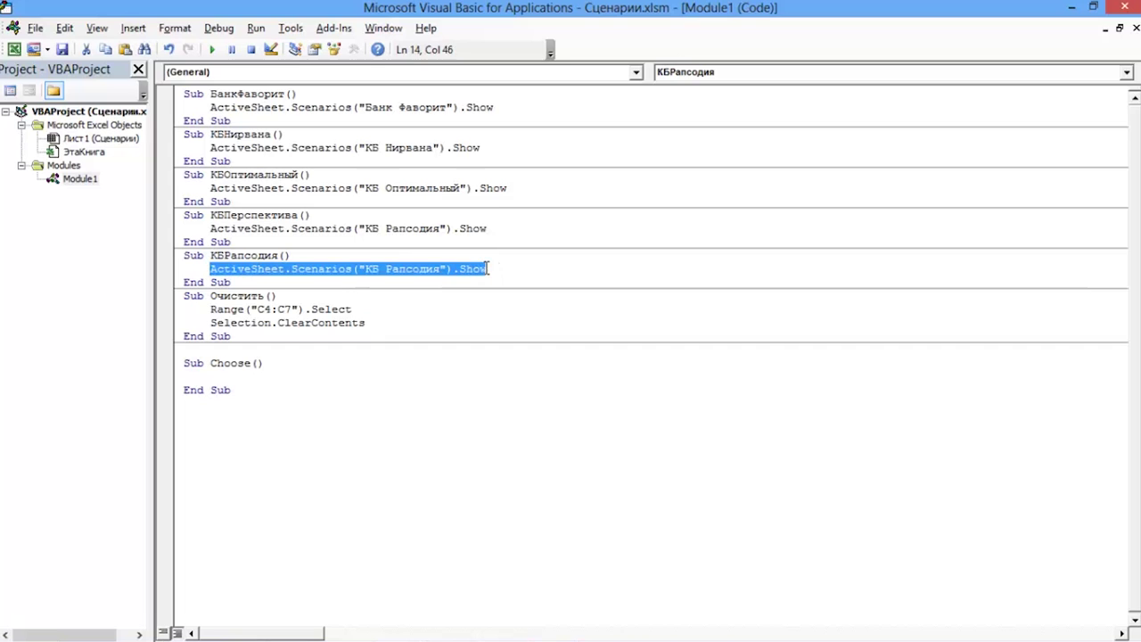
click(214, 376)
key(ctrl+v)
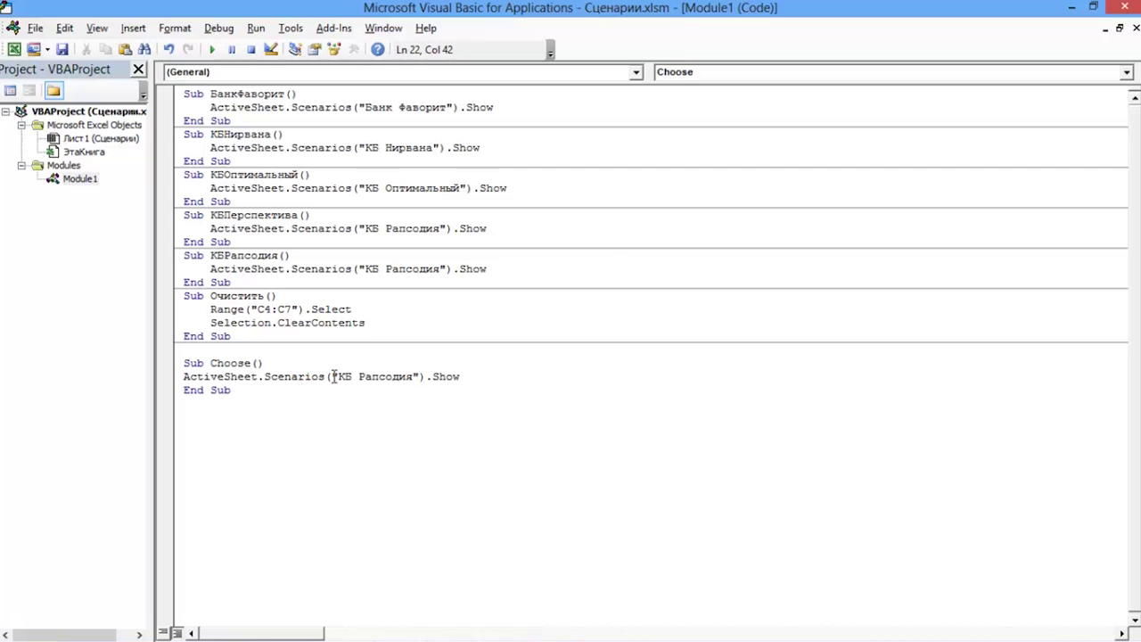
Replace the hardcoded scenario name with Range("D1").Value in the pasted line.
drag(331, 377, 421, 374)
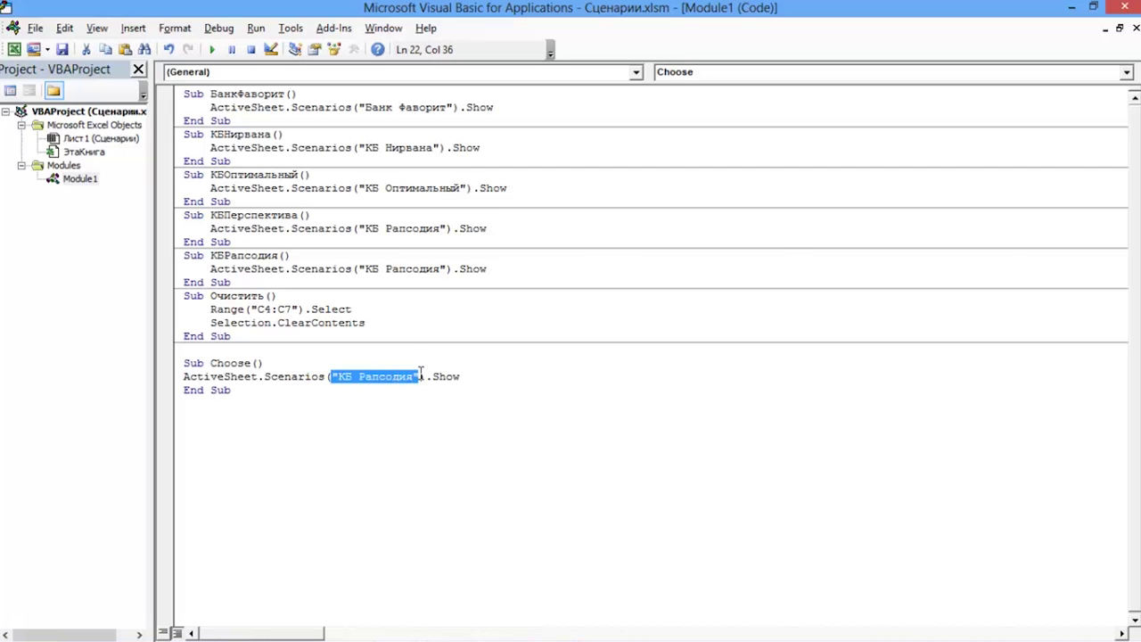
key(Delete)
text(Ra)
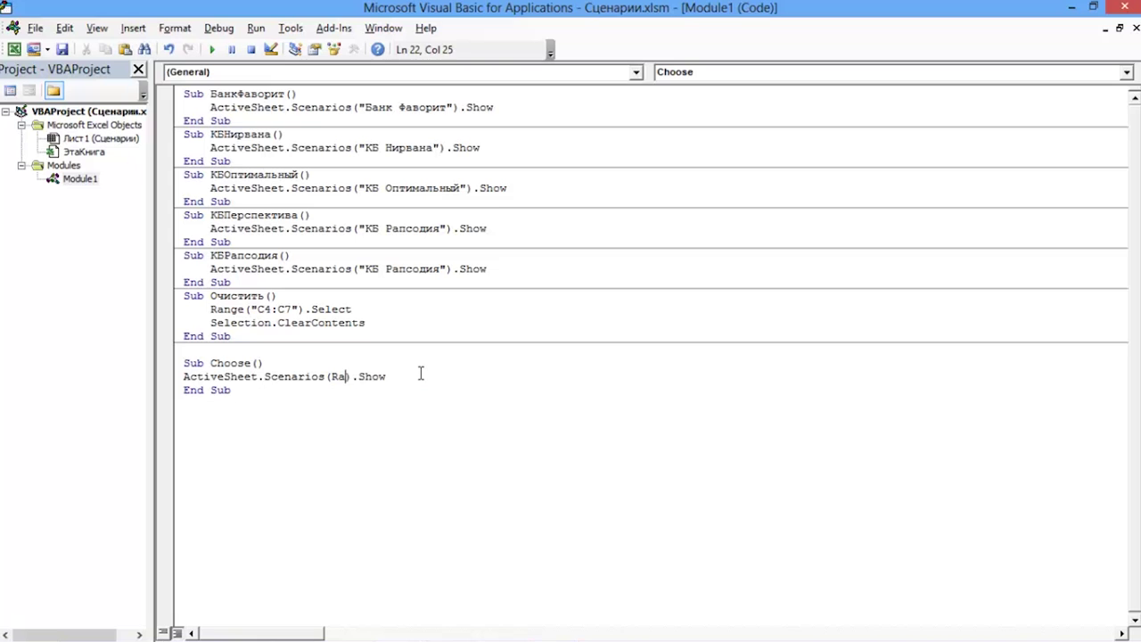
text(nge)
text((")
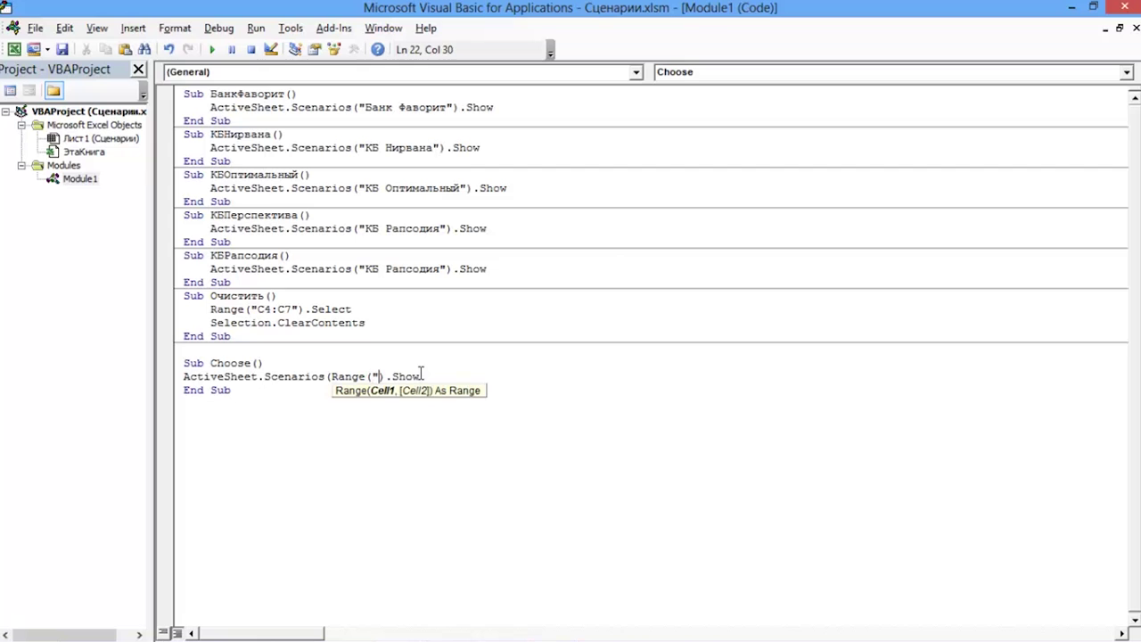
text(c)
key(BackSpace)
text(D)
text(1")
text().)
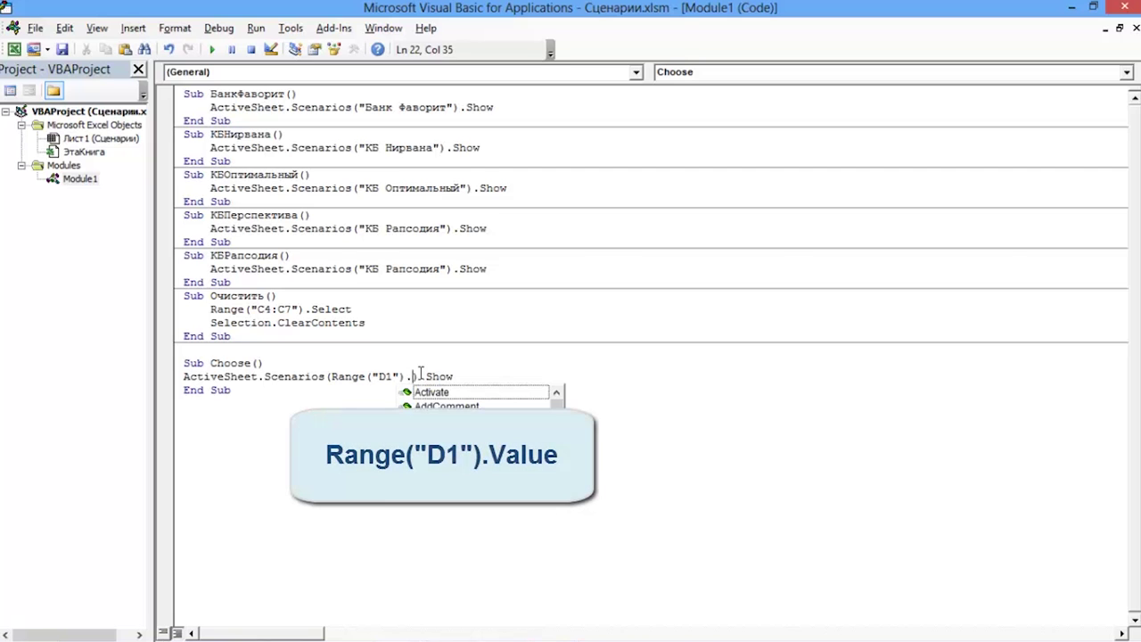
text(Val)
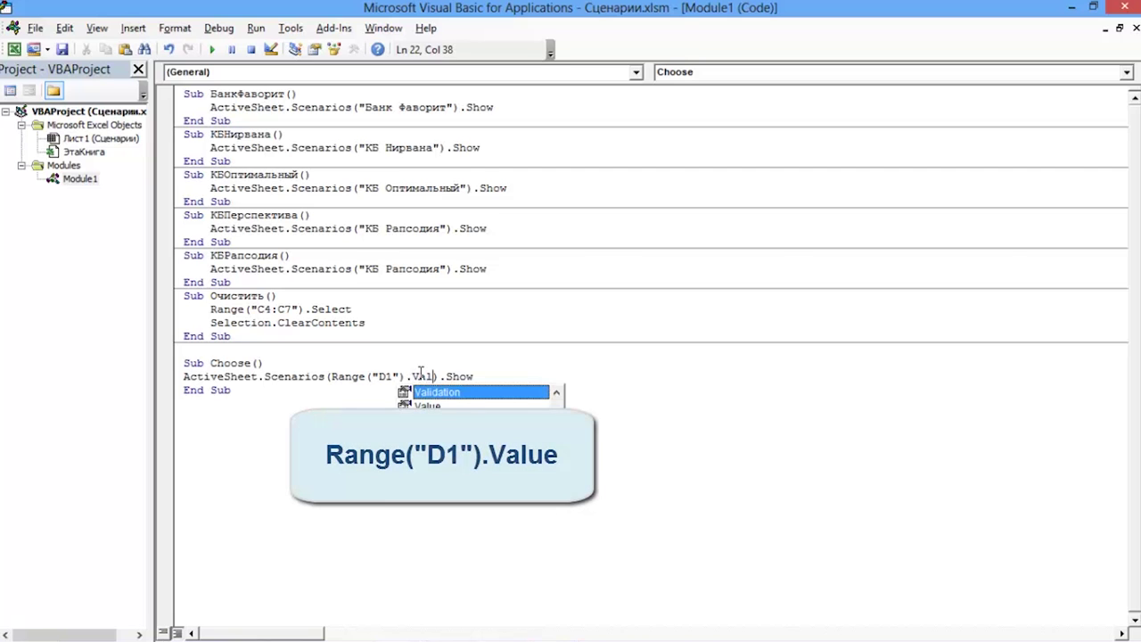
text(ue)
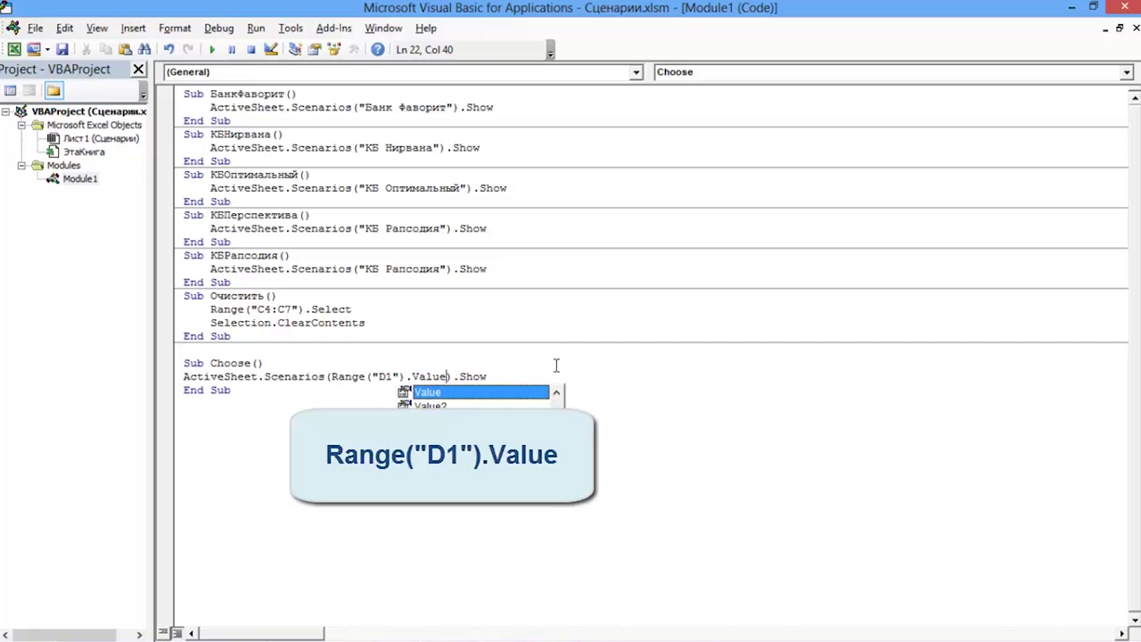
click(555, 362)
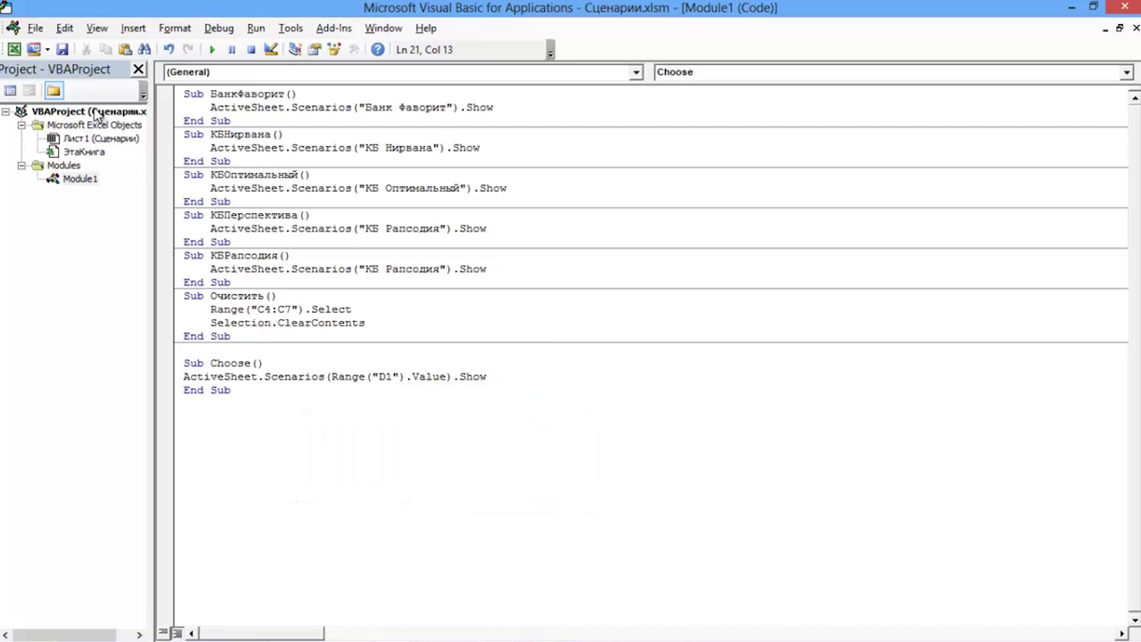
Back in Excel, draw a form button over E1:F2 and assign it the Choose macro.
click(14, 49)
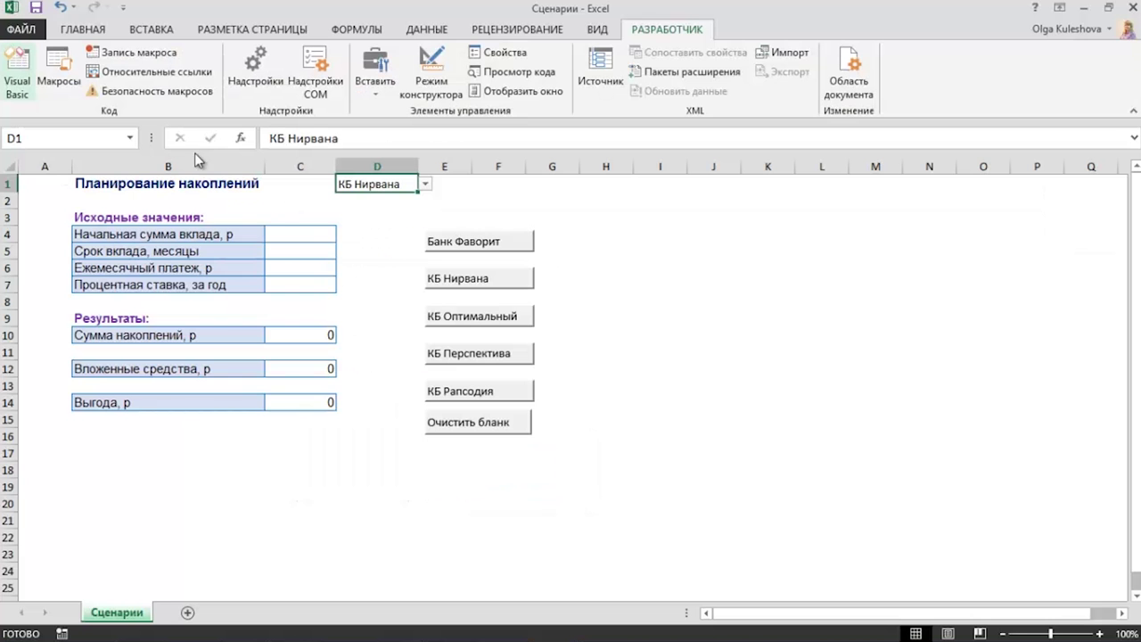
click(369, 206)
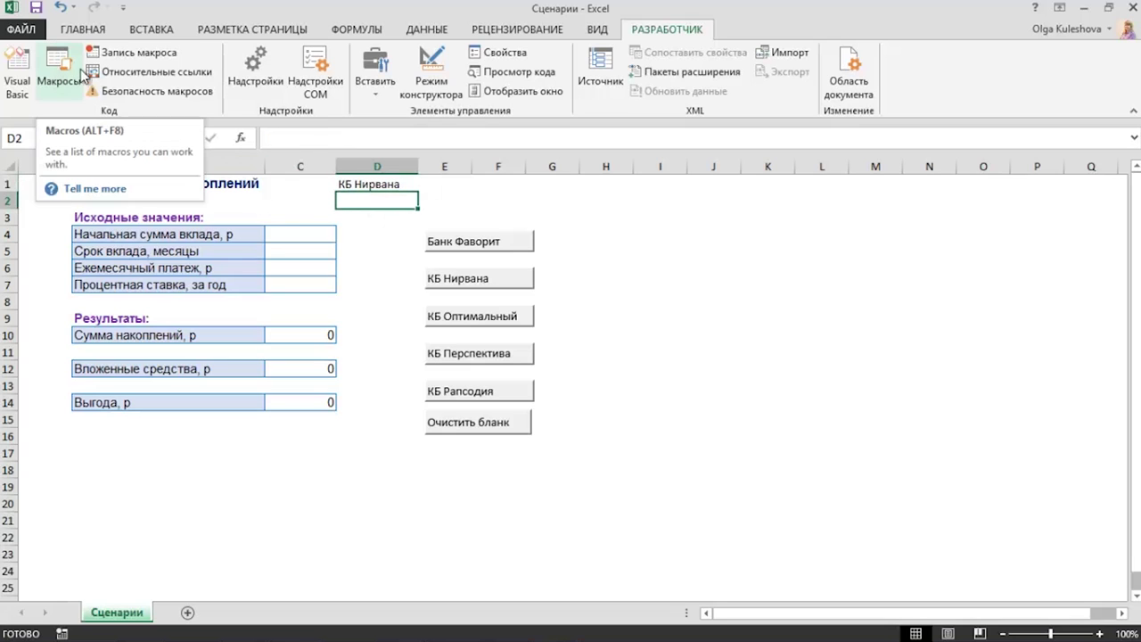
click(375, 90)
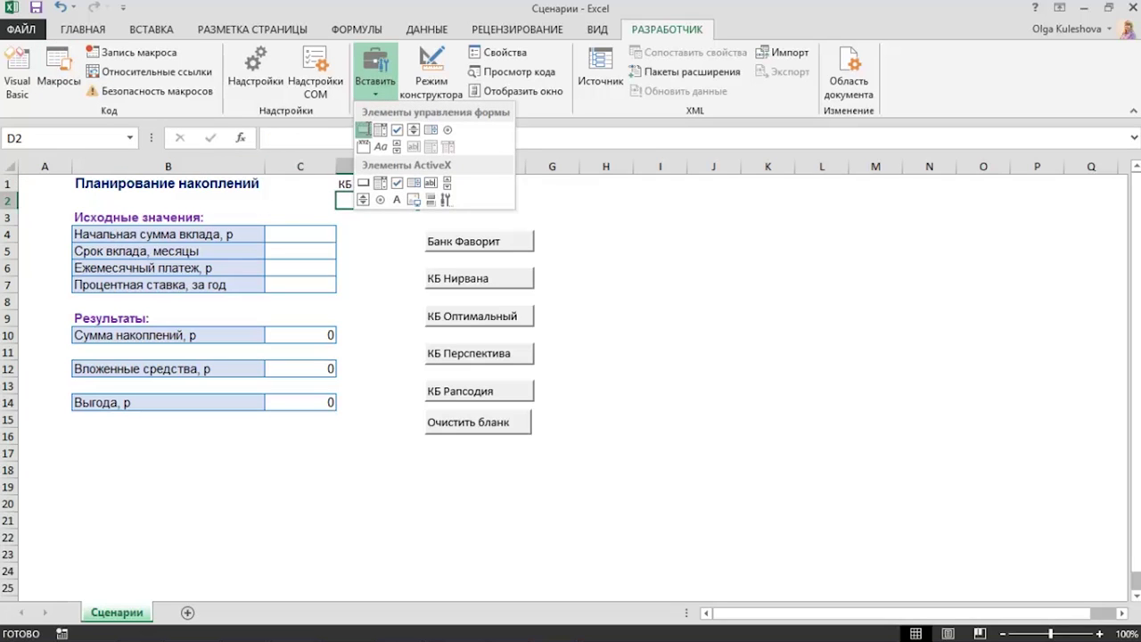
click(363, 129)
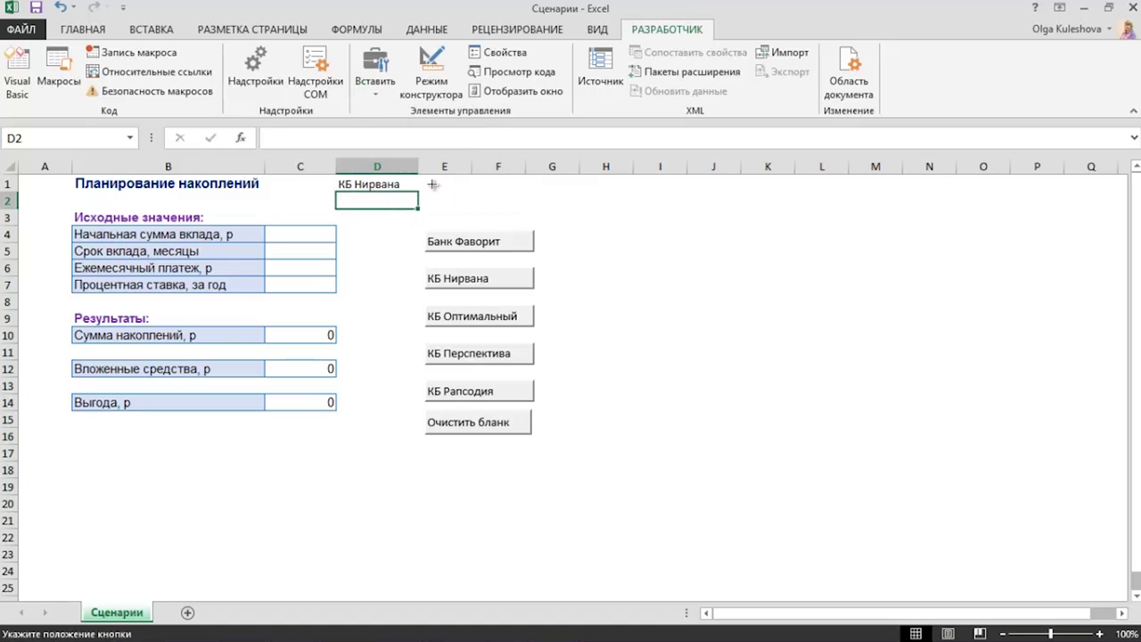
drag(426, 180, 495, 198)
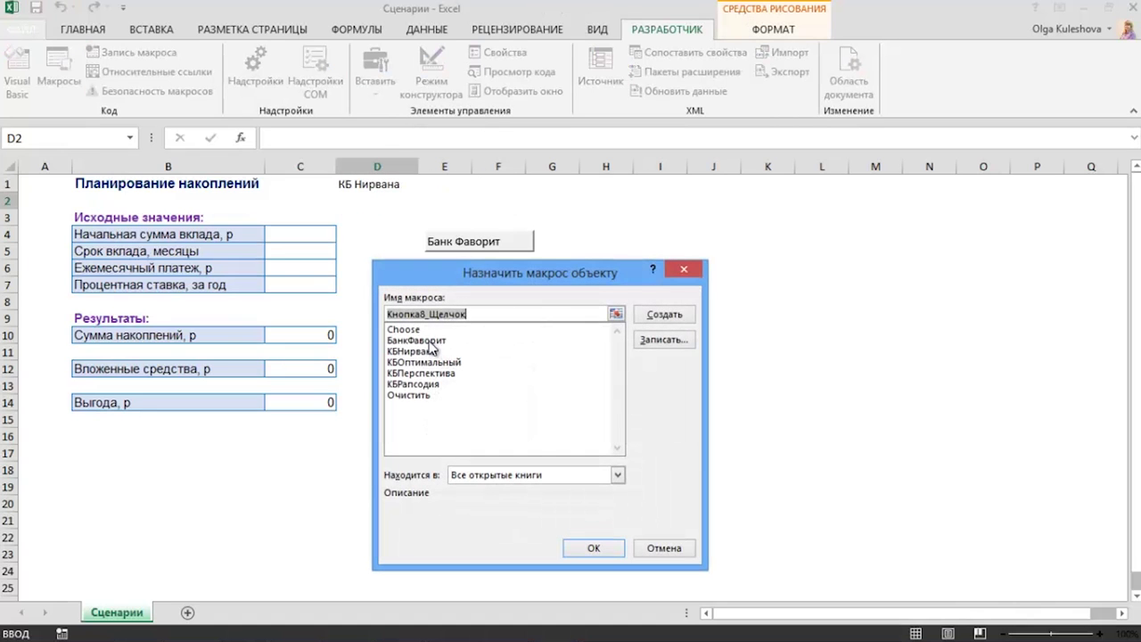
click(431, 330)
click(612, 547)
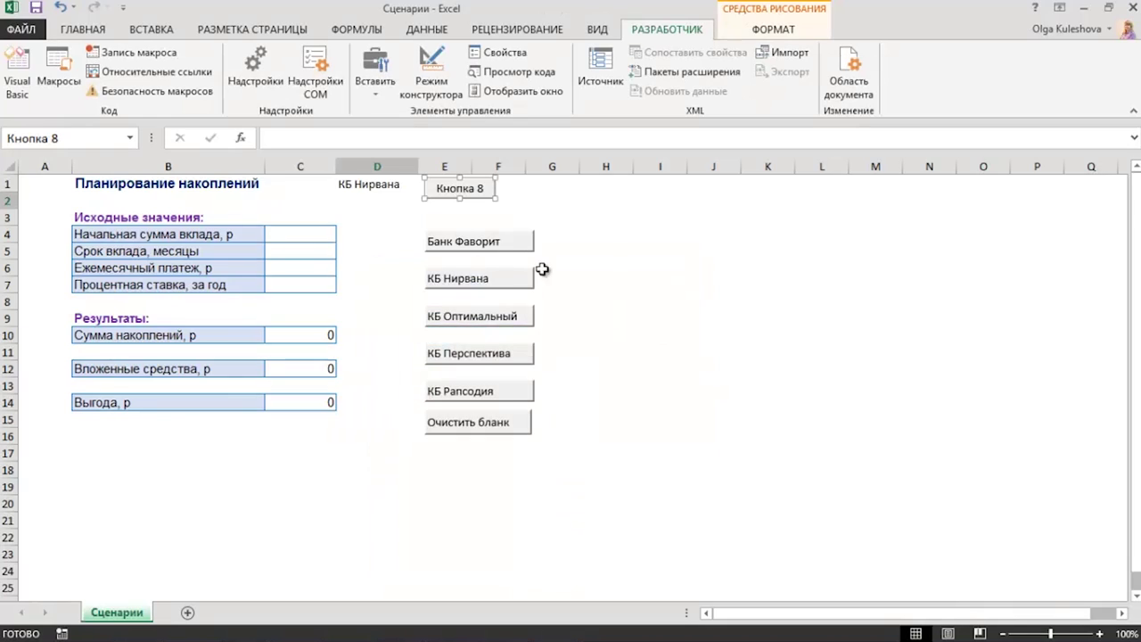
Replace the default Кнопка 8 caption with 'выполнить'.
click(475, 187)
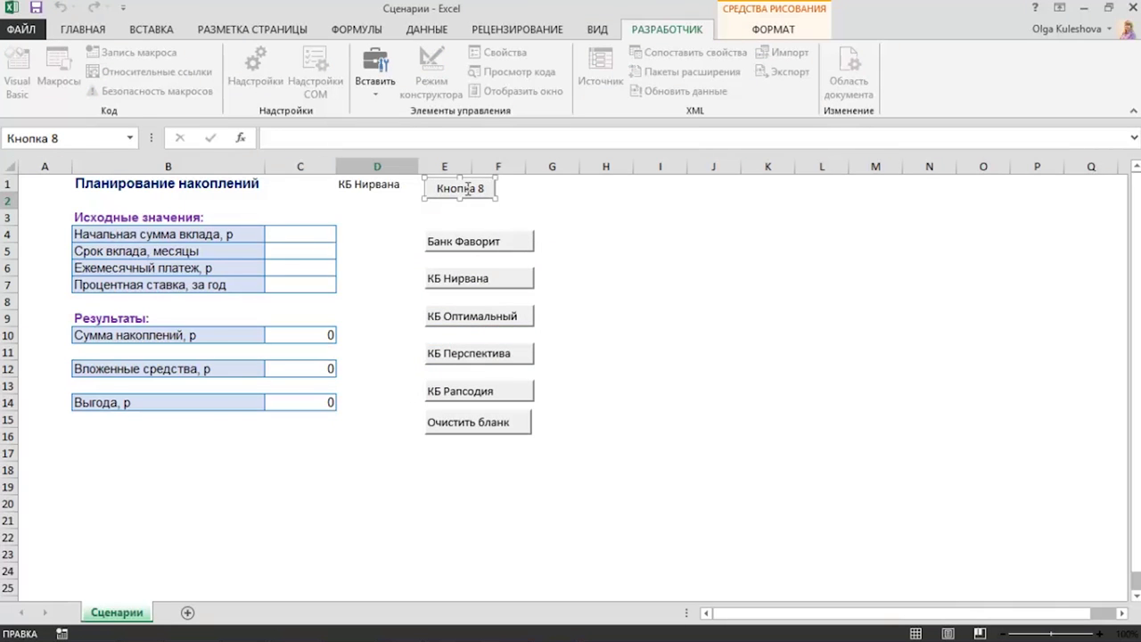
key(BackSpace)
key(BackSpace)
key(BackSpace)
key(BackSpace)
key(BackSpace)
key(BackSpace)
text(ds)
text(ыпо)
text(лнить)
Finish the caption, choose КБ Оптимальный in D1 and run the выполнить button.
click(601, 198)
click(379, 183)
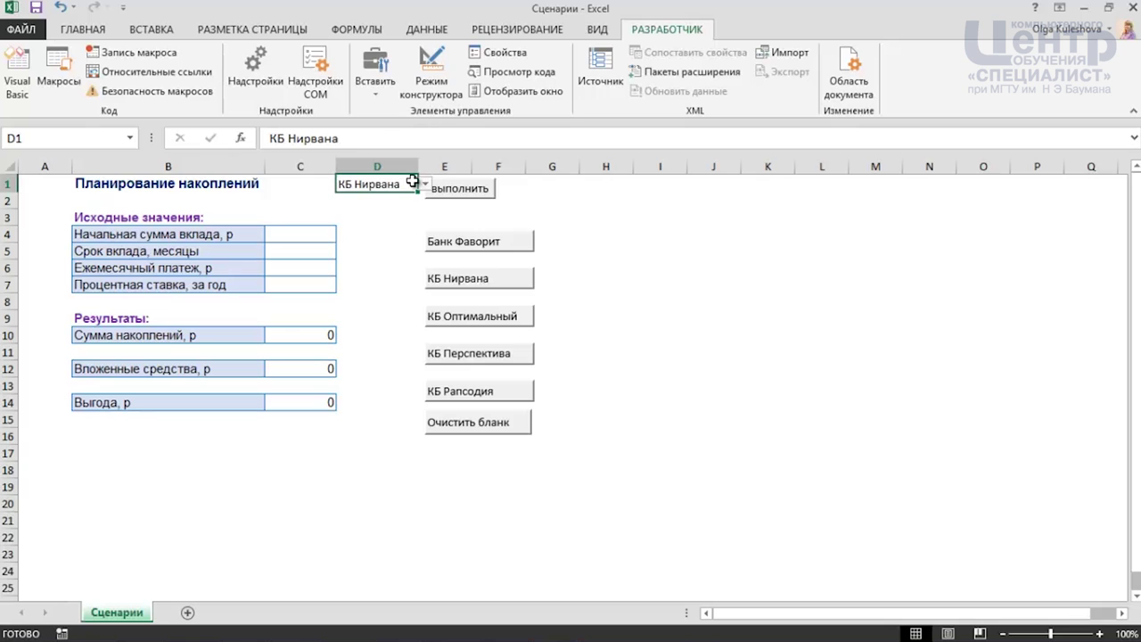
click(426, 184)
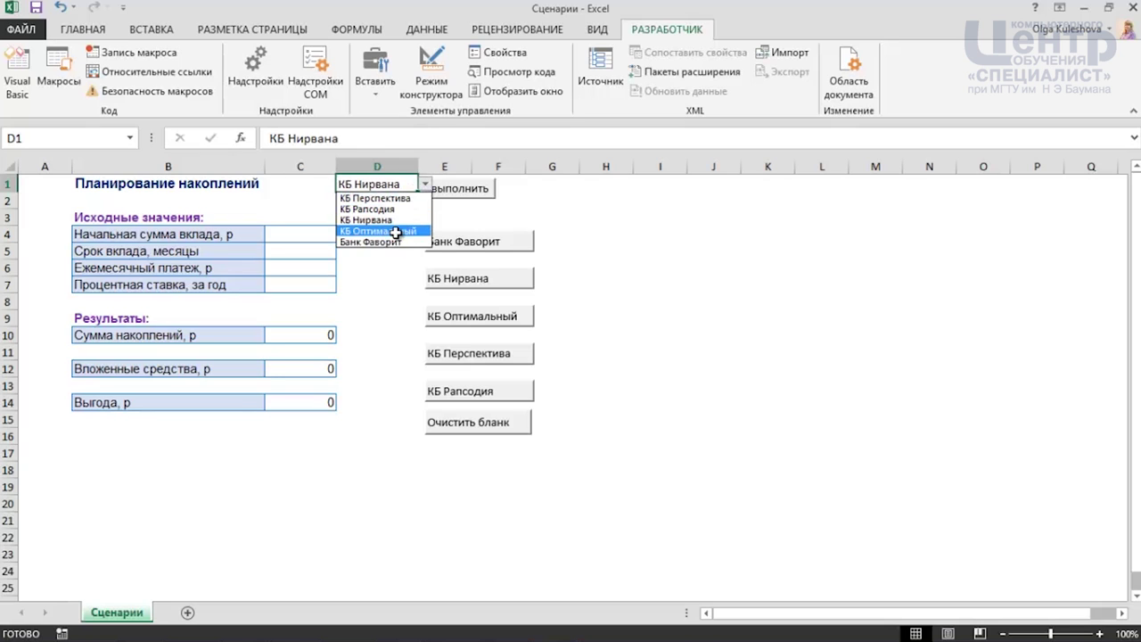
click(395, 232)
click(468, 193)
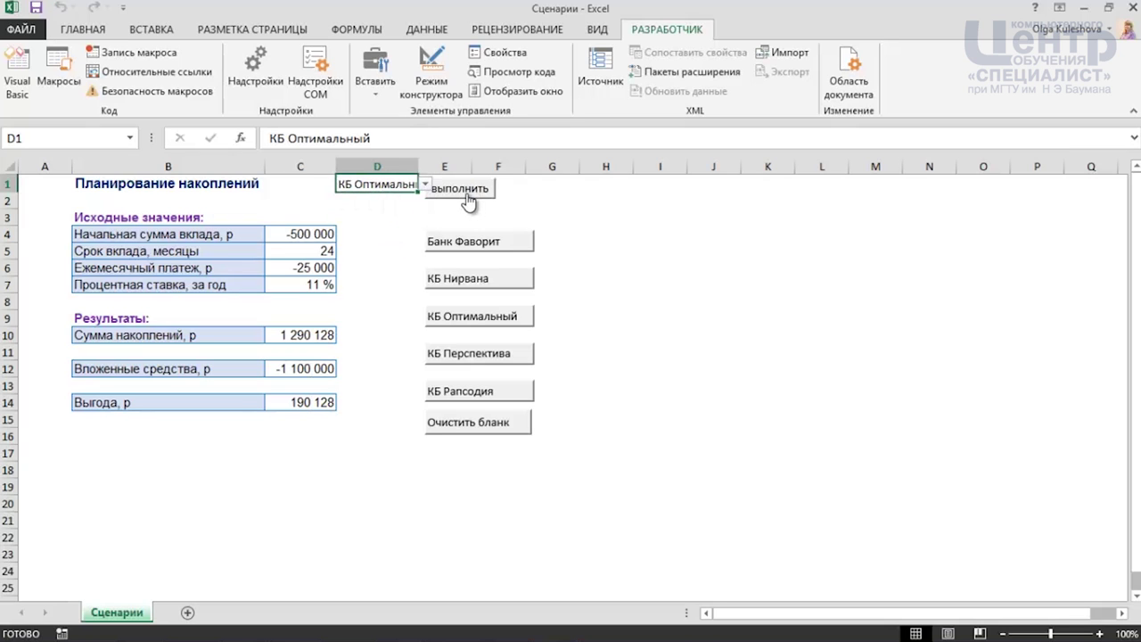
Load КБ Рапсодия, then КБ Оптимальный again, via the D1 list and выполнить.
click(425, 184)
click(388, 214)
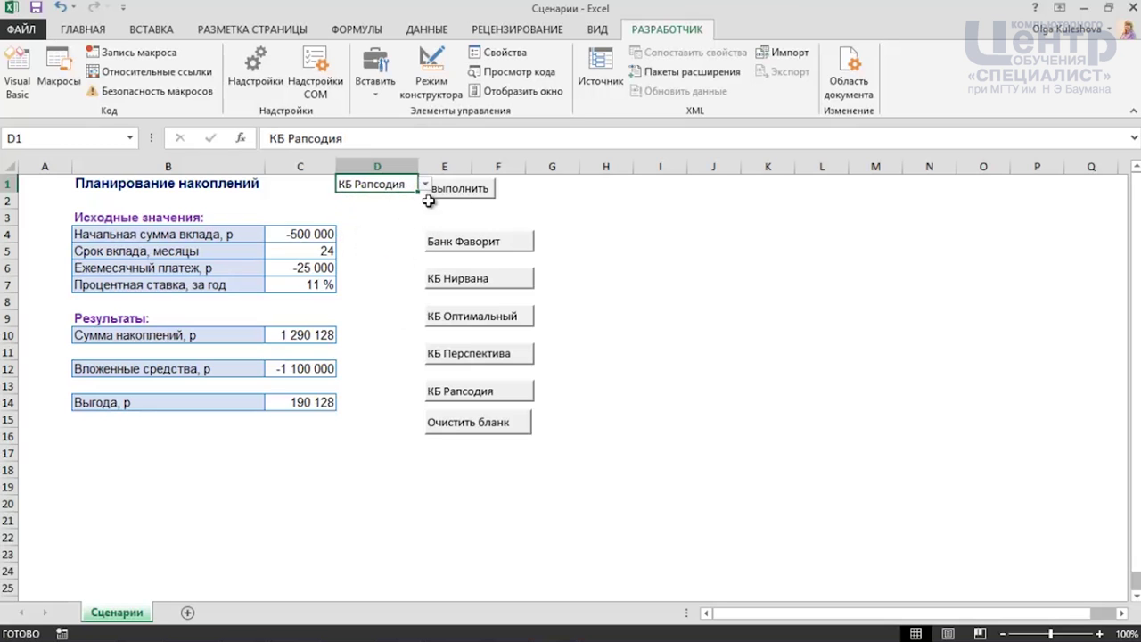
click(474, 192)
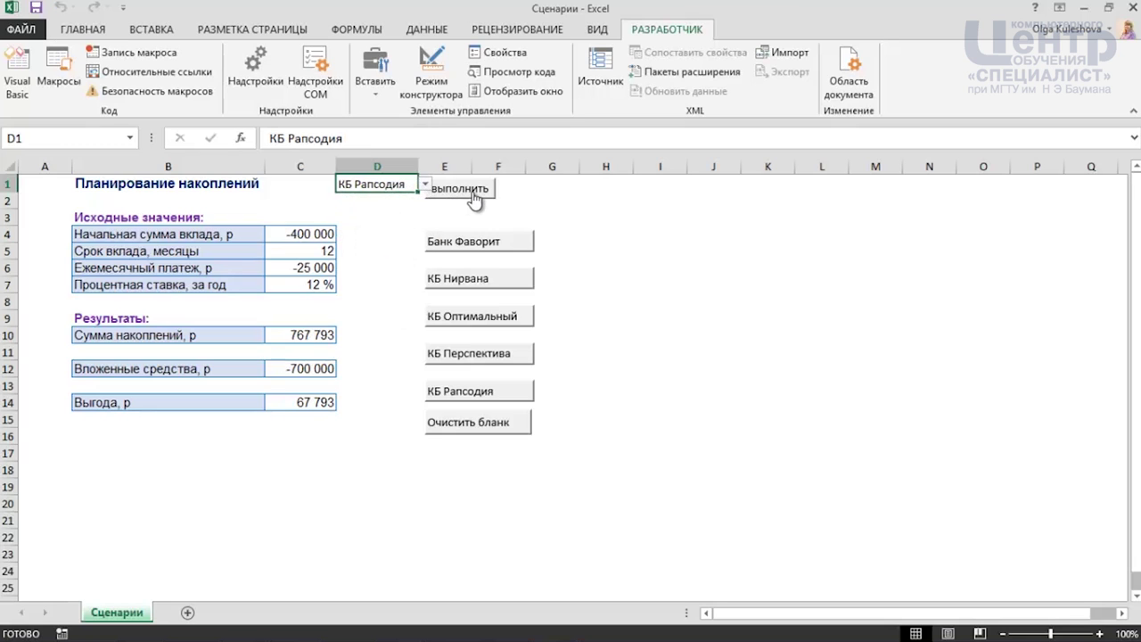
click(425, 183)
click(393, 231)
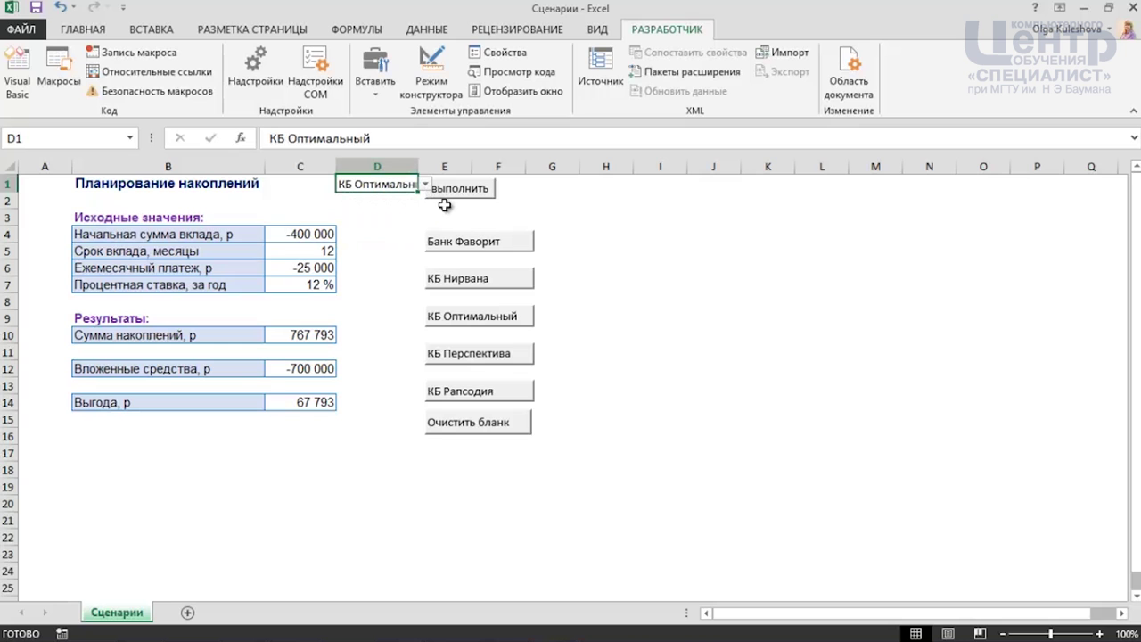
click(460, 190)
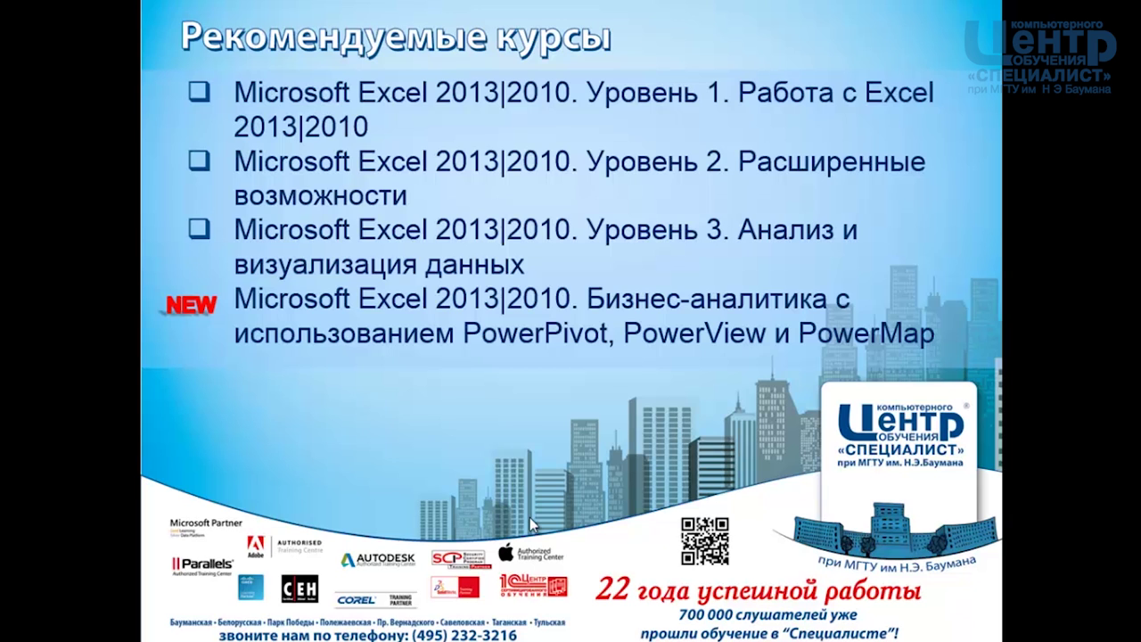
Advance the presentation to the final 'Спасибо за внимание!' slide.
click(532, 524)
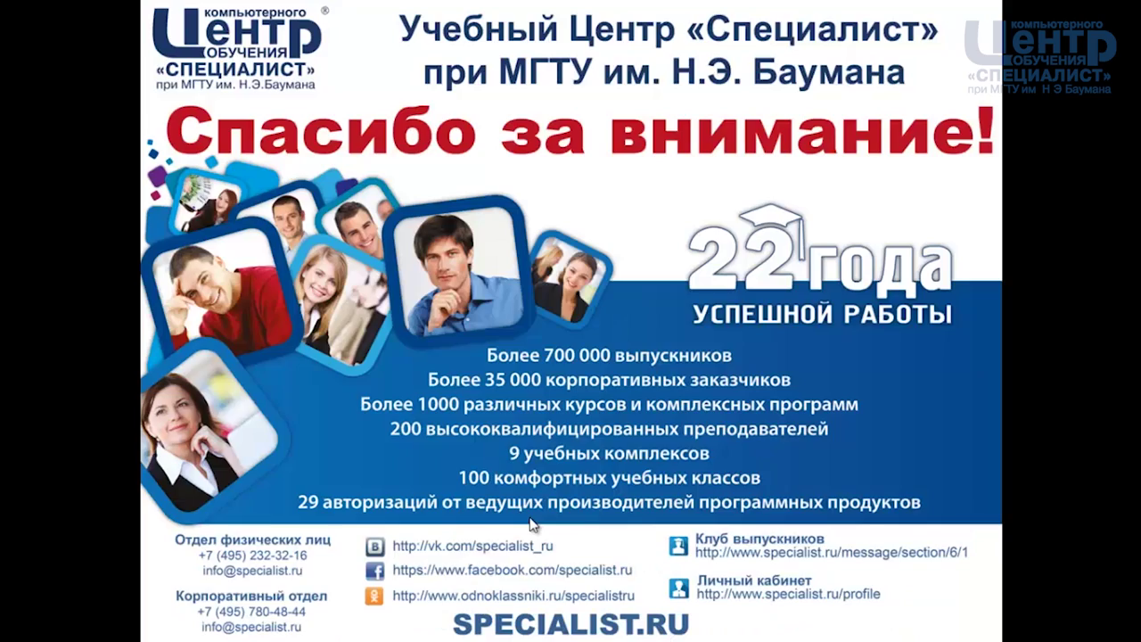